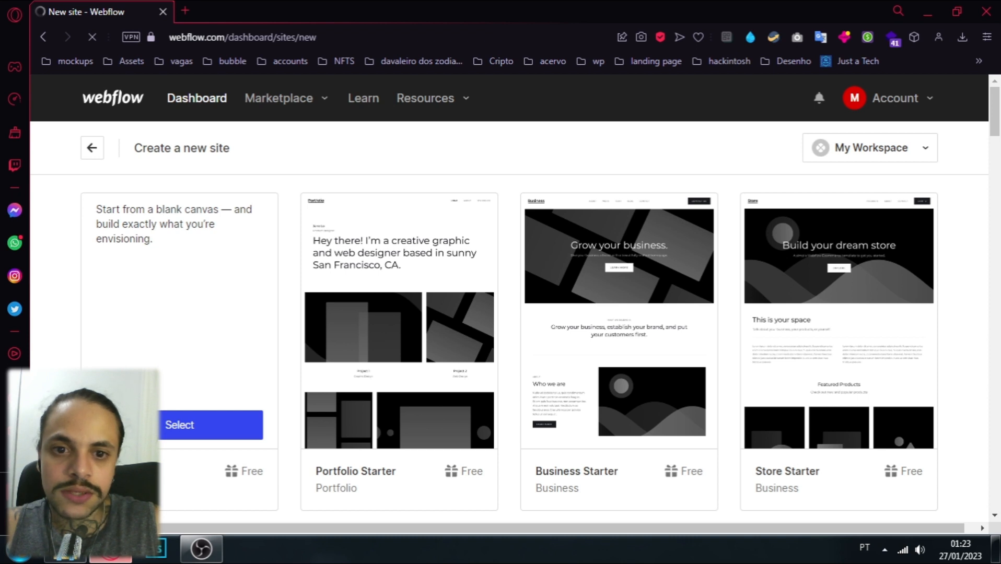
Create a new site from the blank canvas and name it "Dark mode"
click(173, 424)
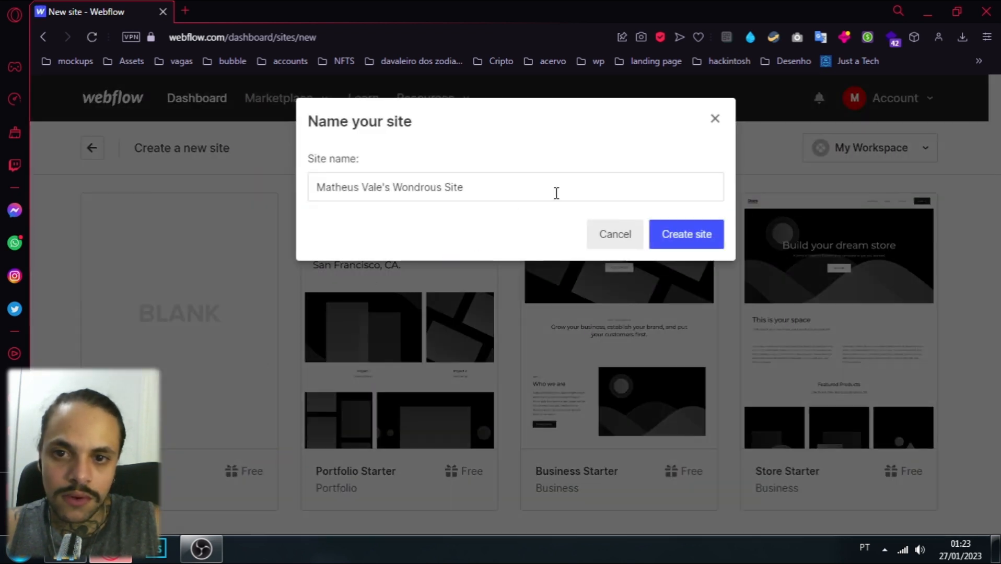
click(557, 194)
key(ctrl+a)
text(Dark mode)
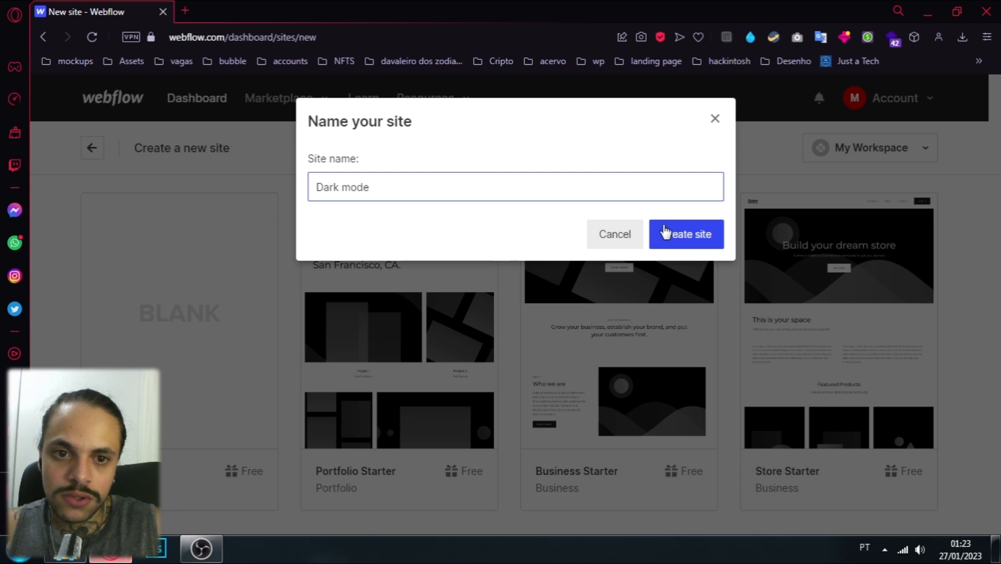
click(690, 235)
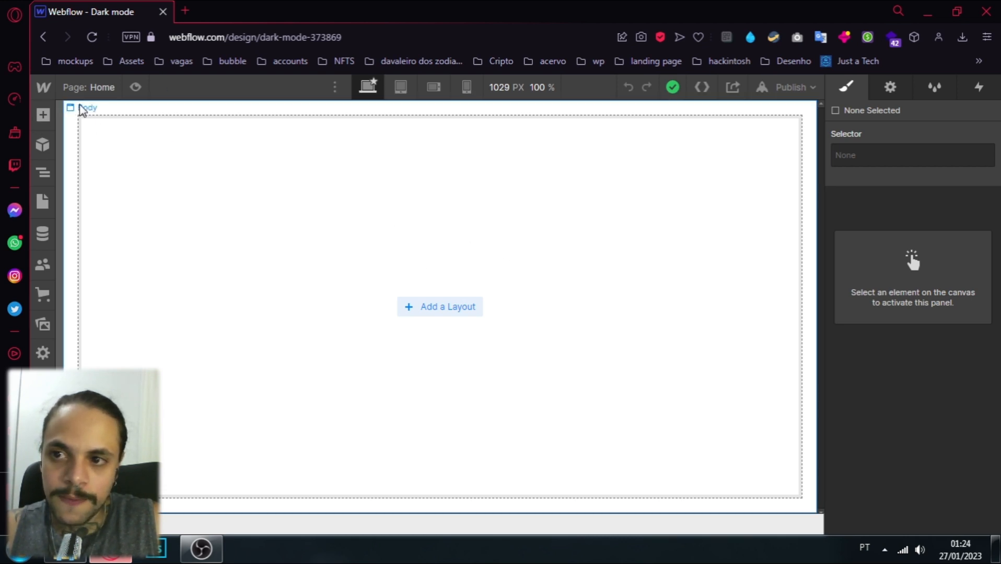
Add a section to the empty page body and set its height to 730 px
click(47, 121)
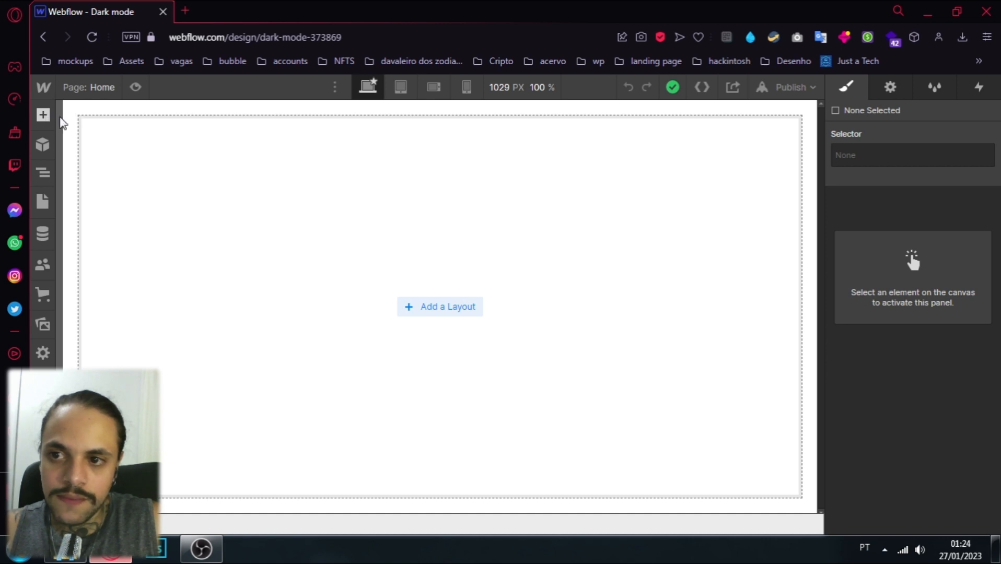
drag(83, 214, 264, 126)
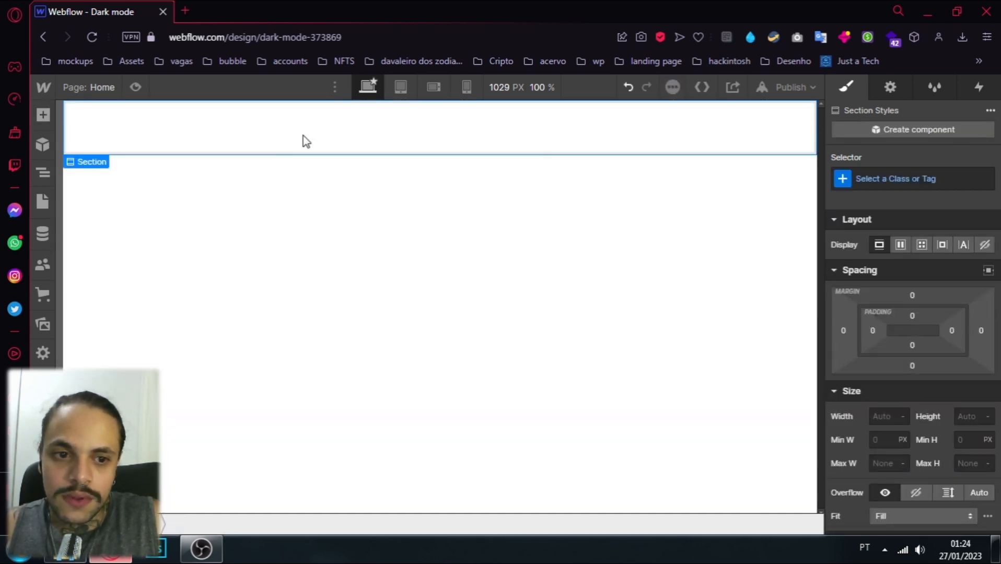
click(970, 414)
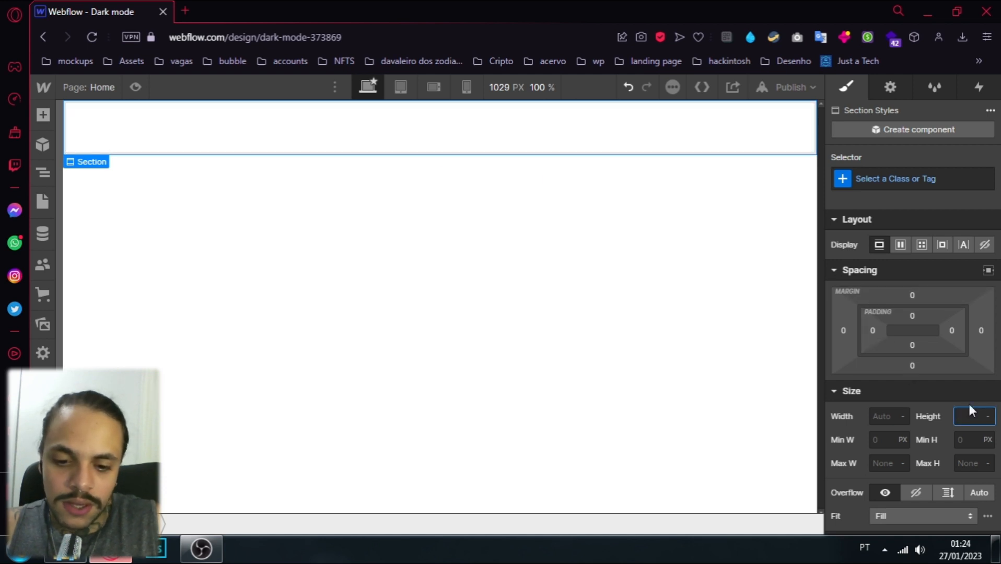
text(730)
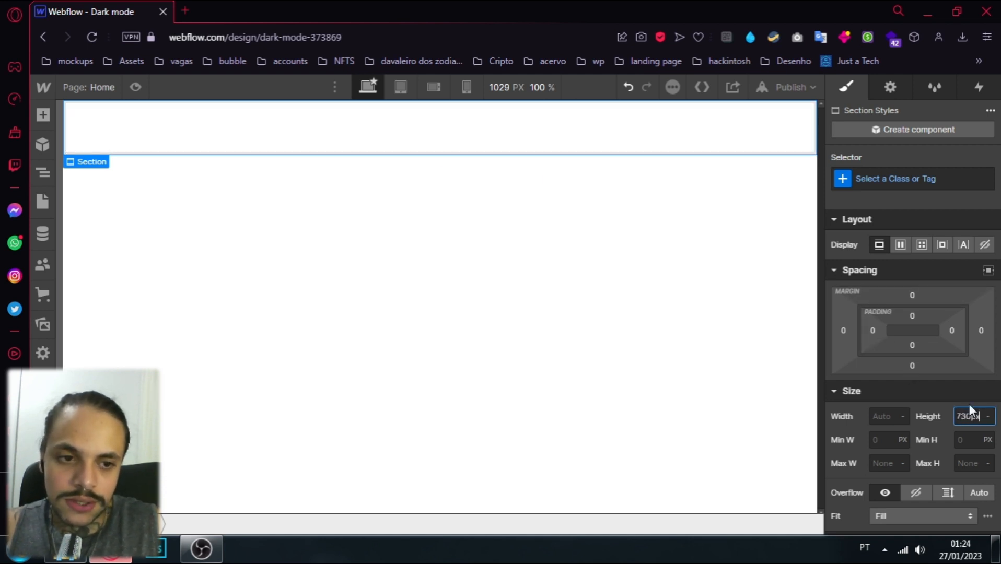
text(px)
key(Return)
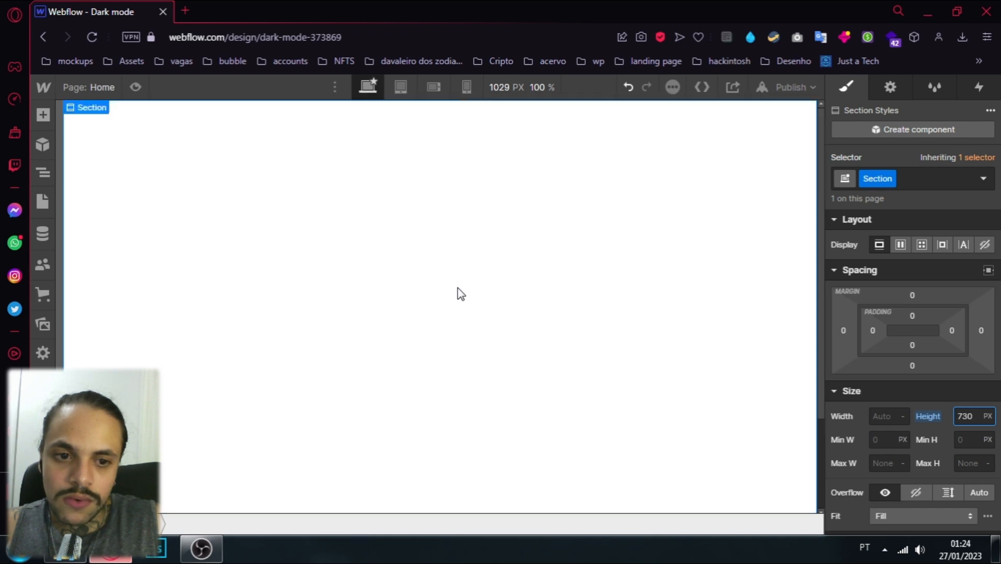
scroll(504, 297, down, 3)
scroll(507, 301, up, 3)
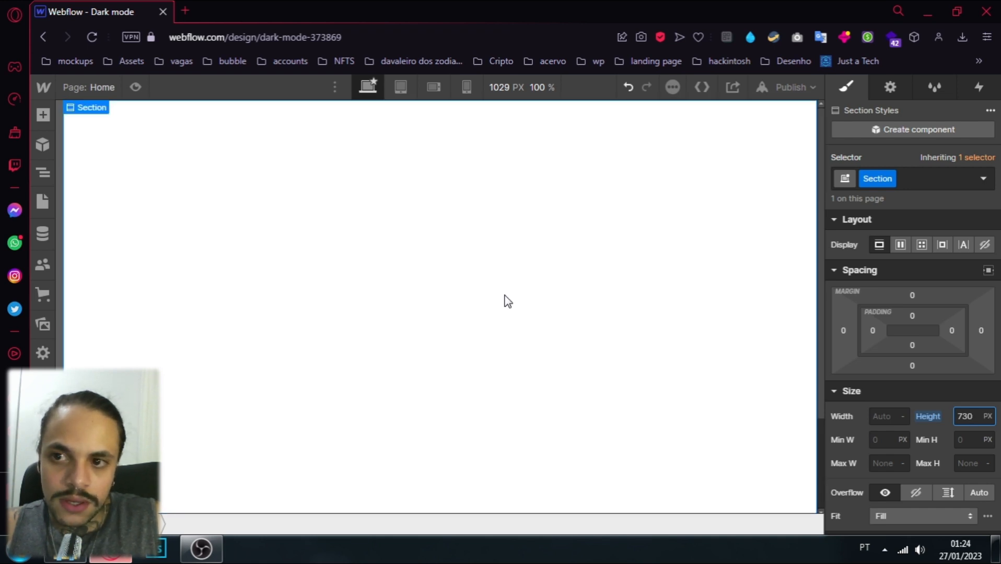
Add a div block inside the section and size it 730 px high and 100% wide
click(44, 115)
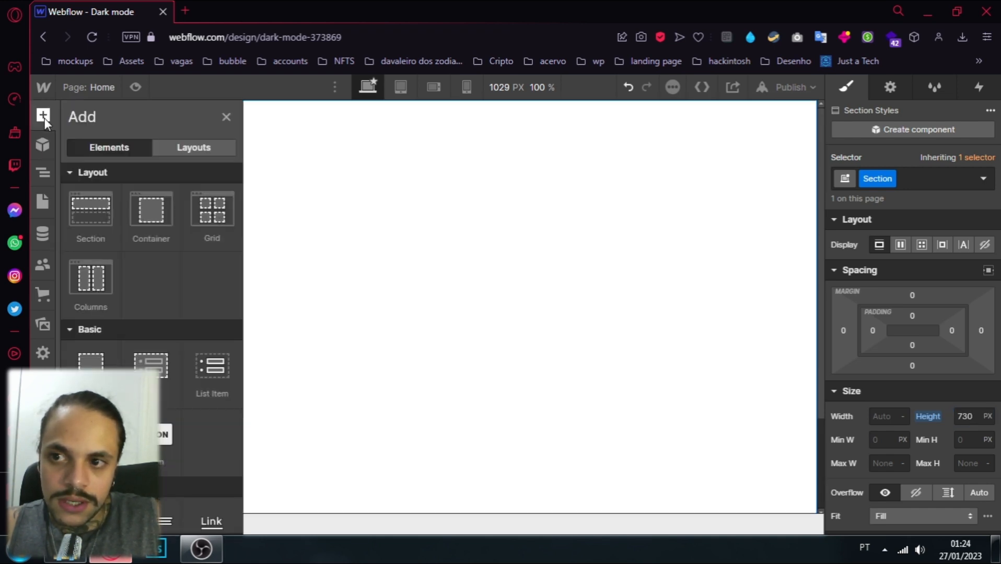
click(89, 366)
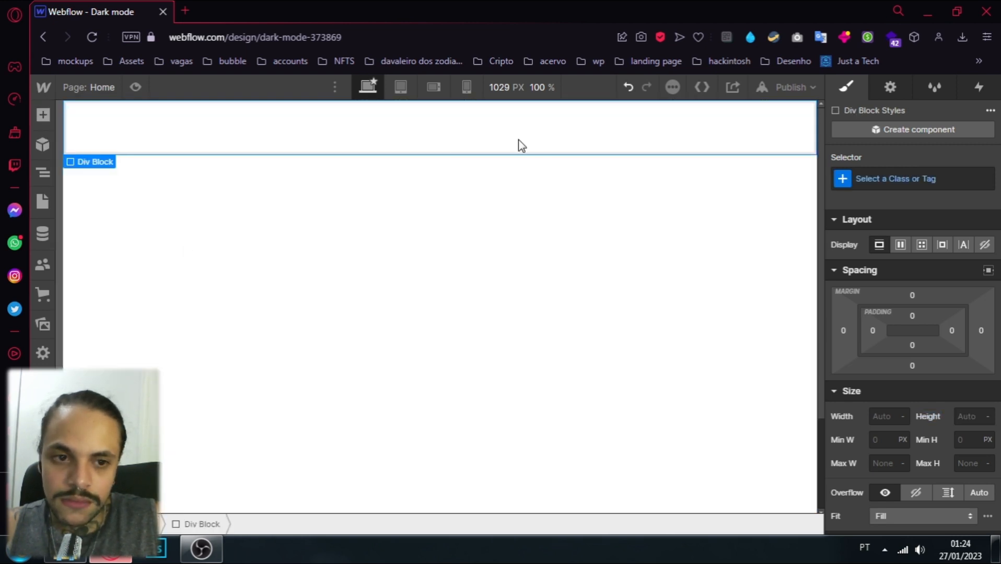
click(895, 418)
click(972, 415)
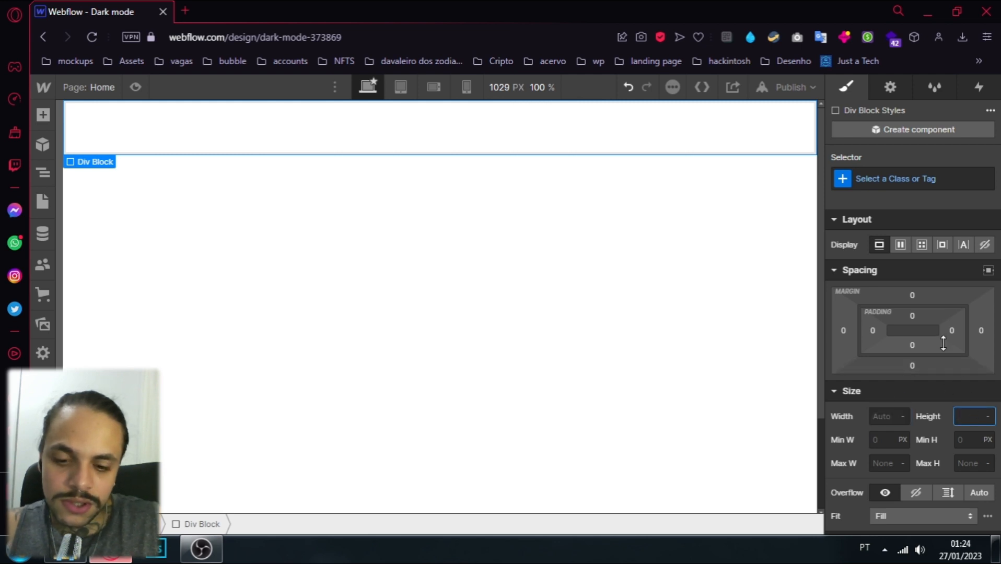
text(730)
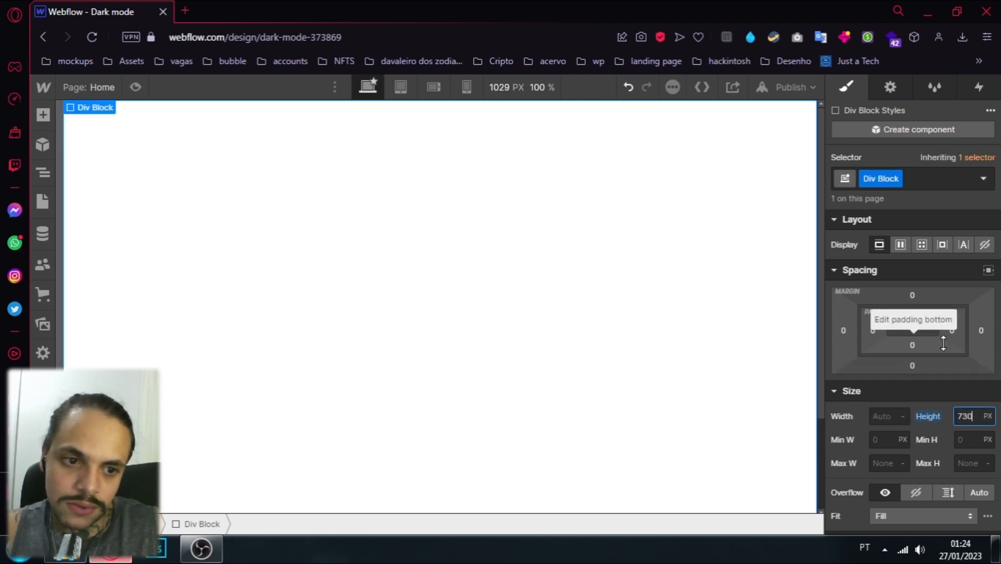
click(883, 416)
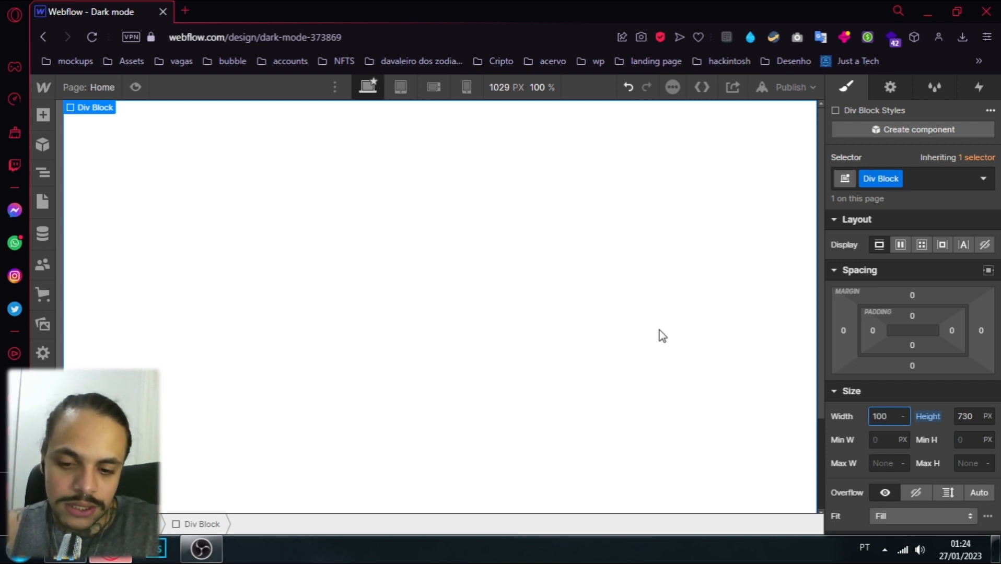
text(100%)
key(Return)
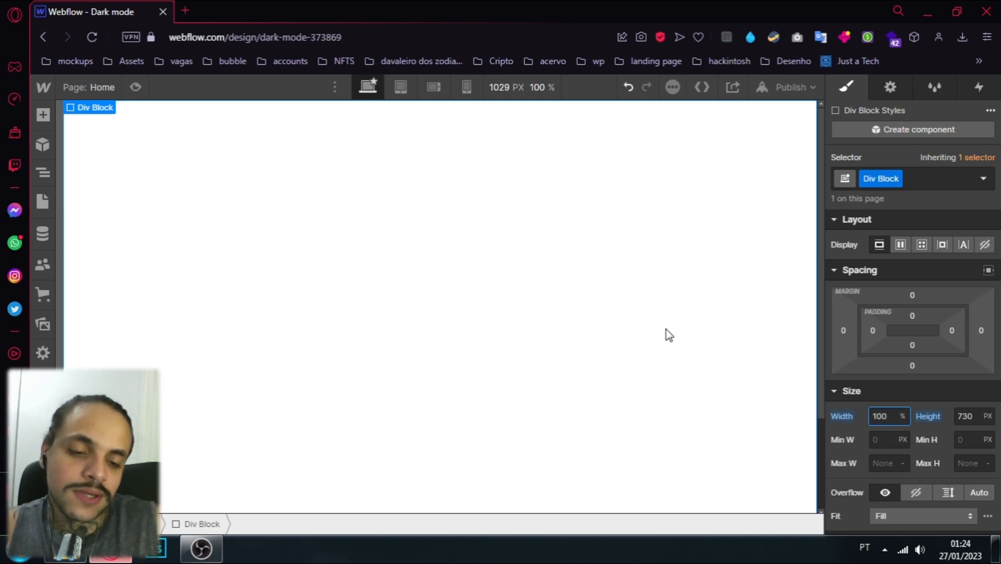
Give the div block Absolute positioning with the full preset, 0% offset on all four sides
scroll(943, 369, down, 4)
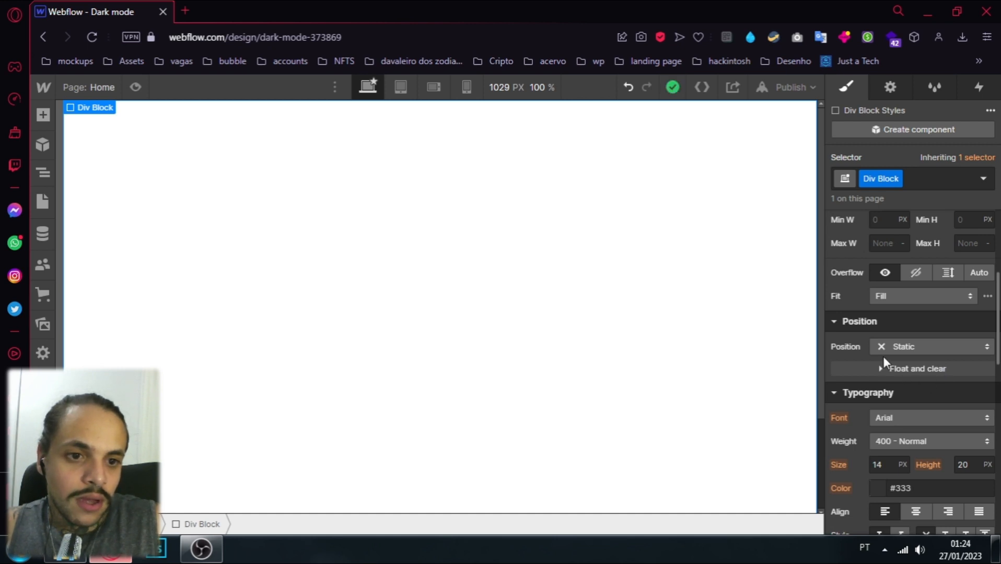
scroll(883, 357, up, 2)
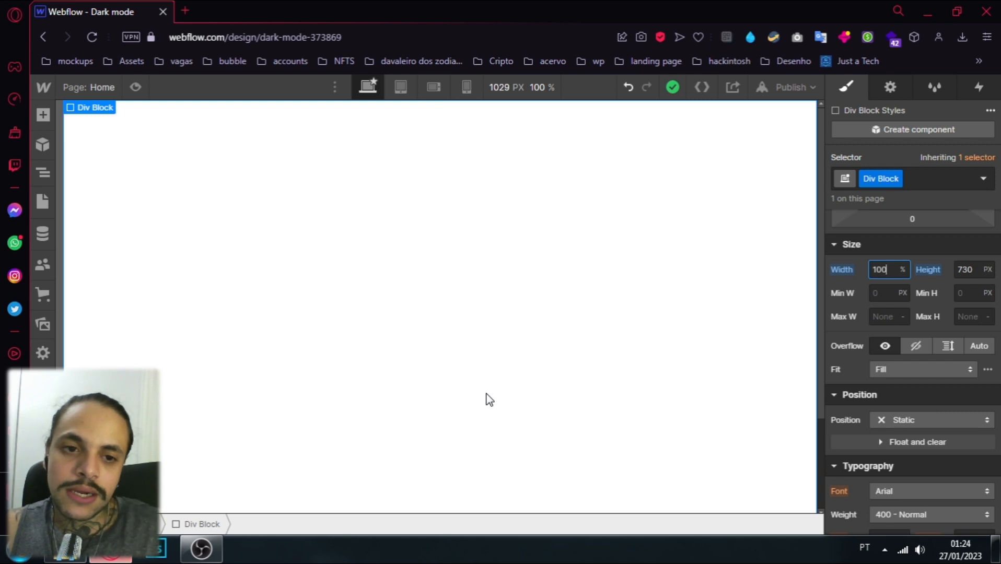
click(921, 422)
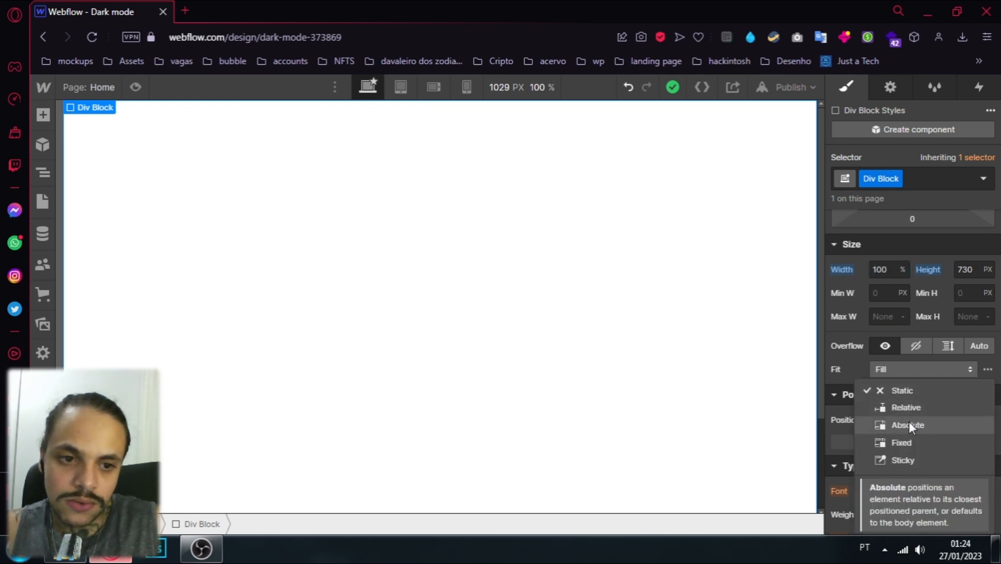
click(907, 425)
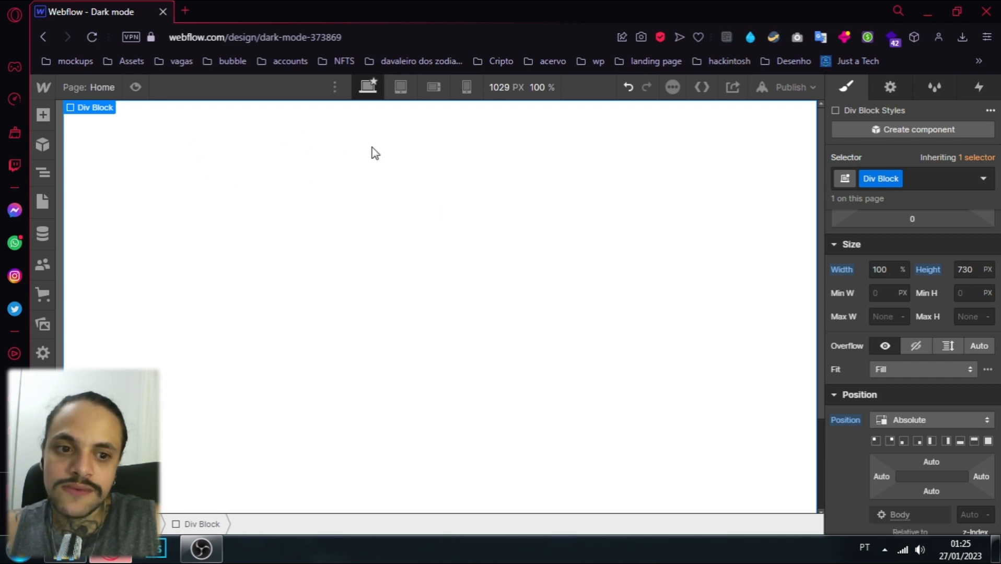
scroll(891, 376, down, 1)
scroll(891, 376, down, 1)
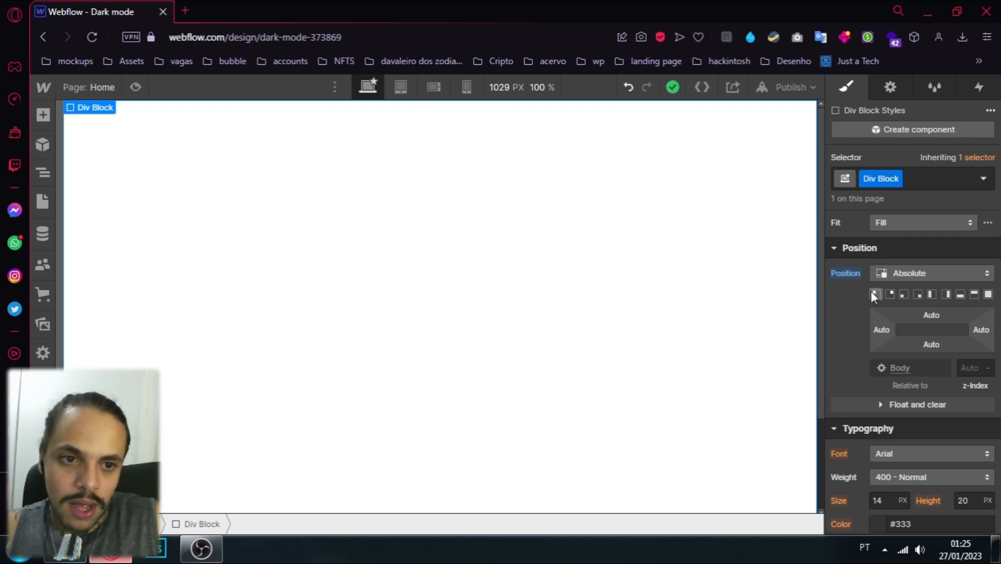
click(988, 295)
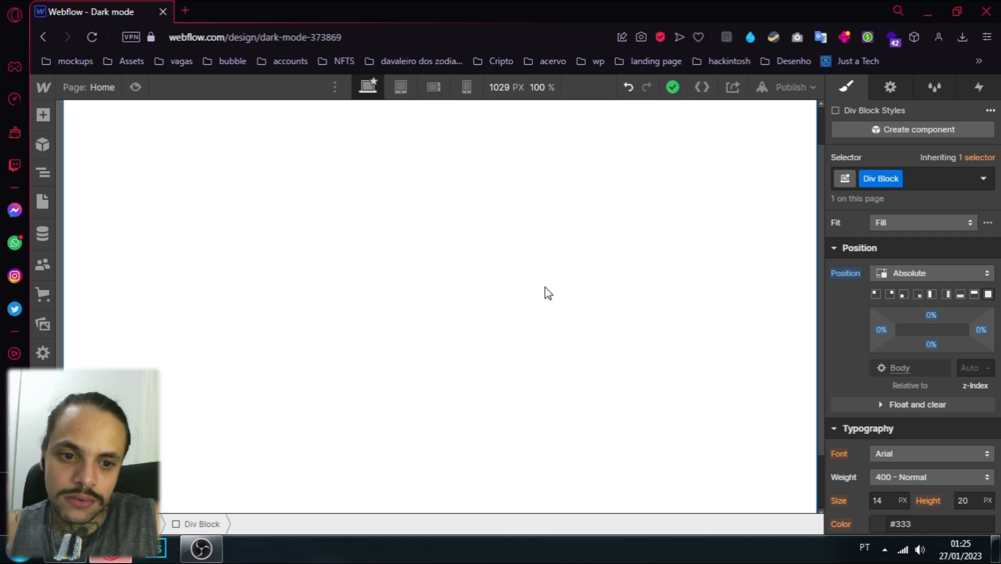
Set the div block's z-index to -1
scroll(945, 363, up, 4)
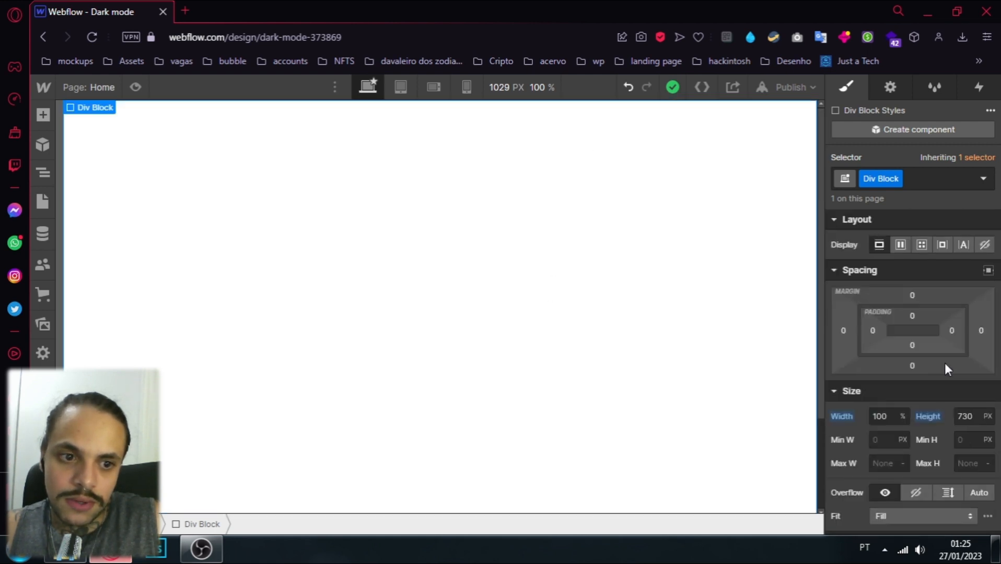
scroll(944, 364, down, 5)
scroll(944, 363, up, 2)
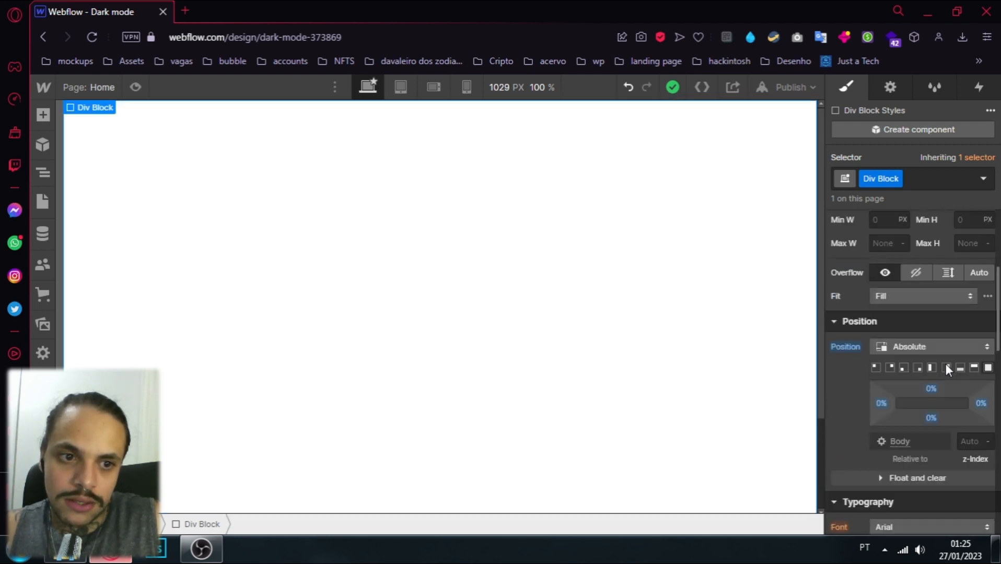
click(970, 441)
text(-1)
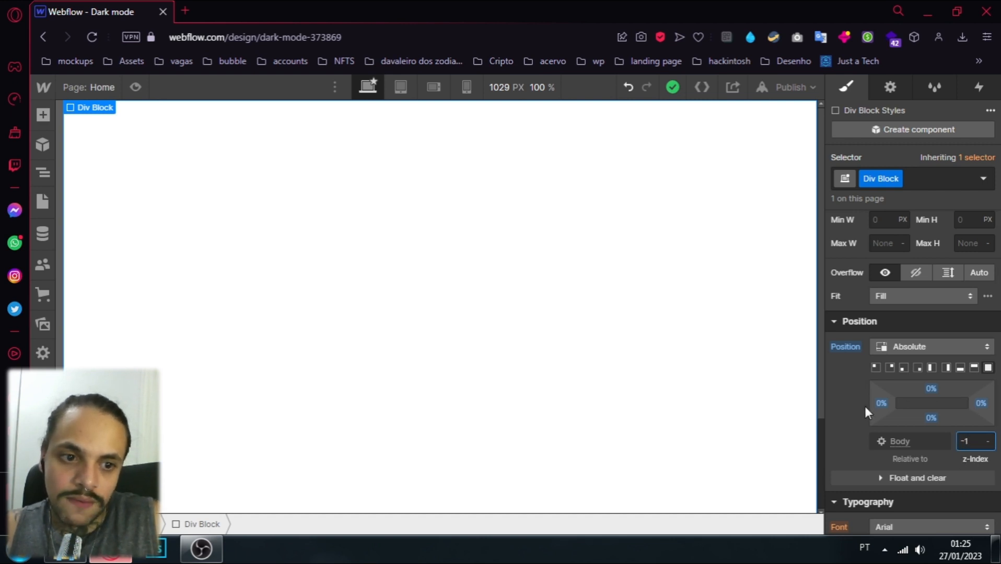
key(Return)
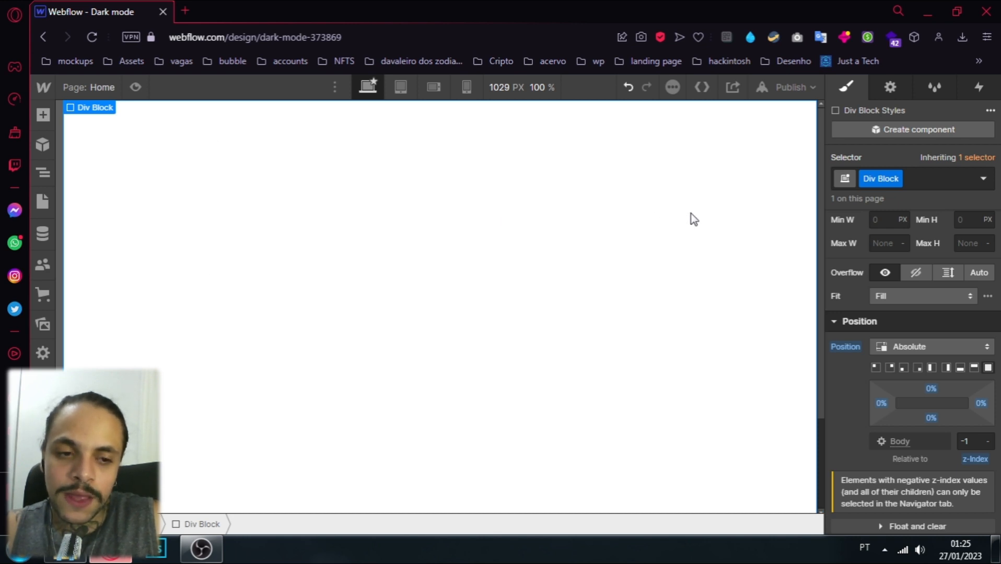
Add a background image to the div block and choose Light.jpg as its picture
scroll(854, 260, down, 3)
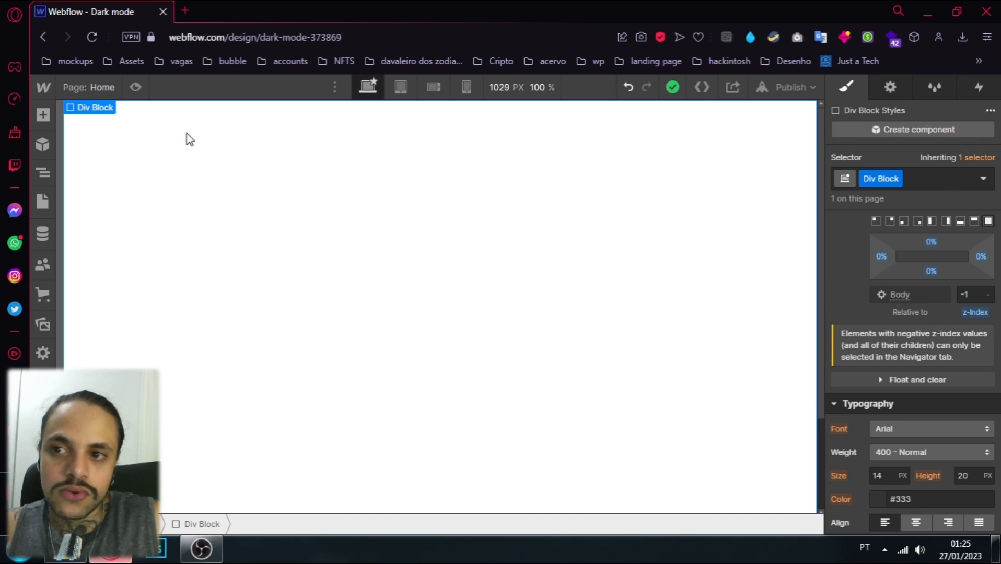
scroll(890, 342, down, 3)
scroll(890, 343, down, 3)
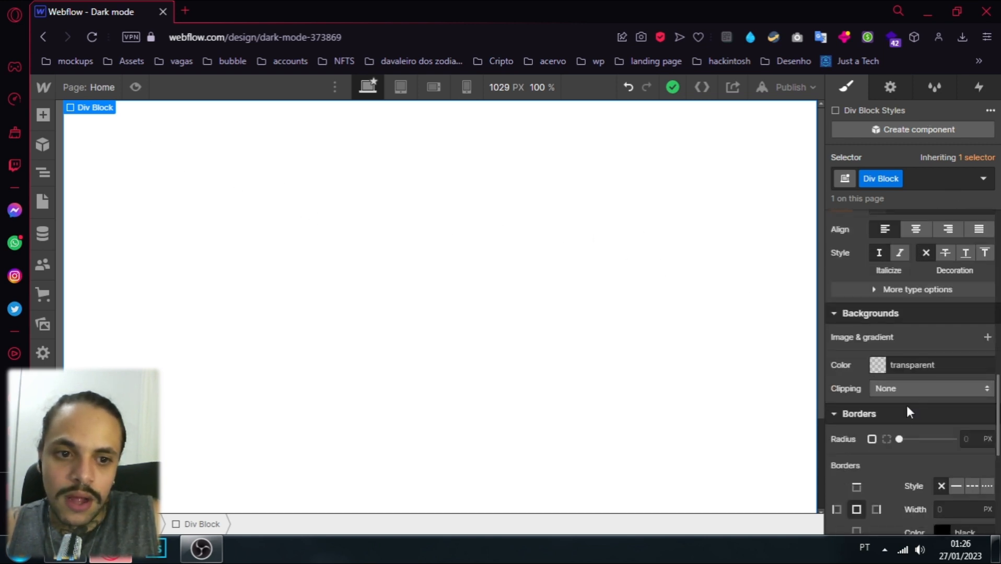
click(987, 338)
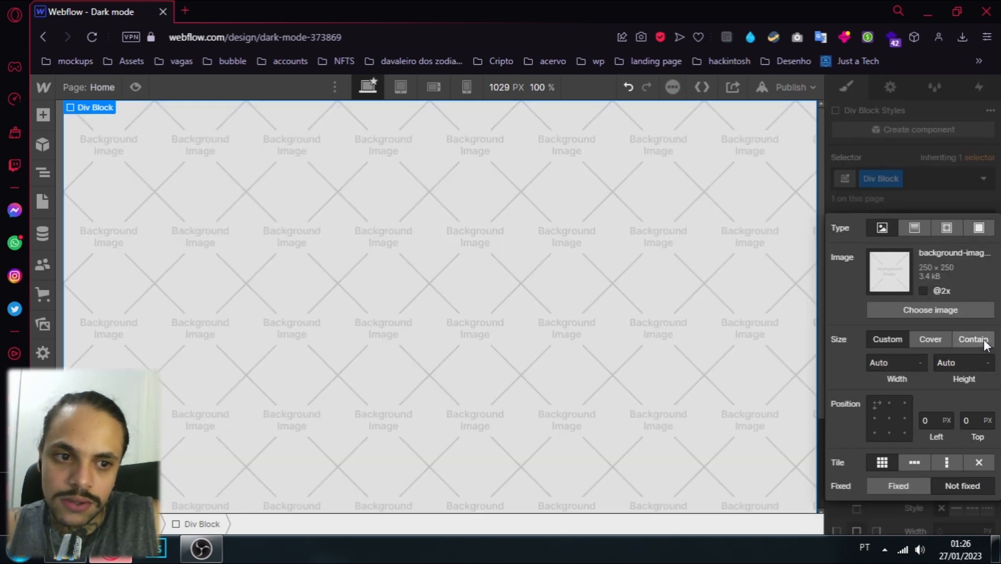
click(930, 310)
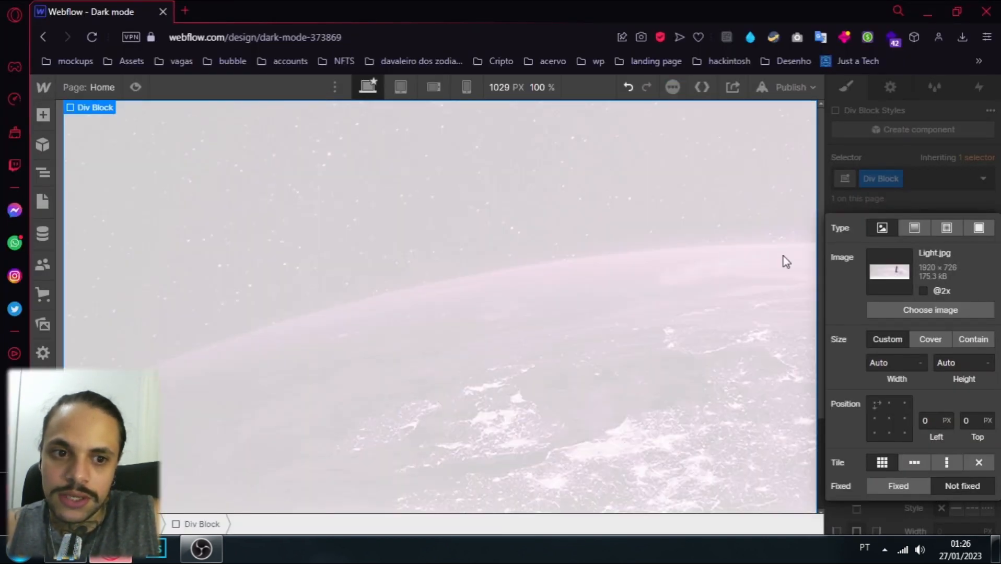
click(900, 309)
click(148, 233)
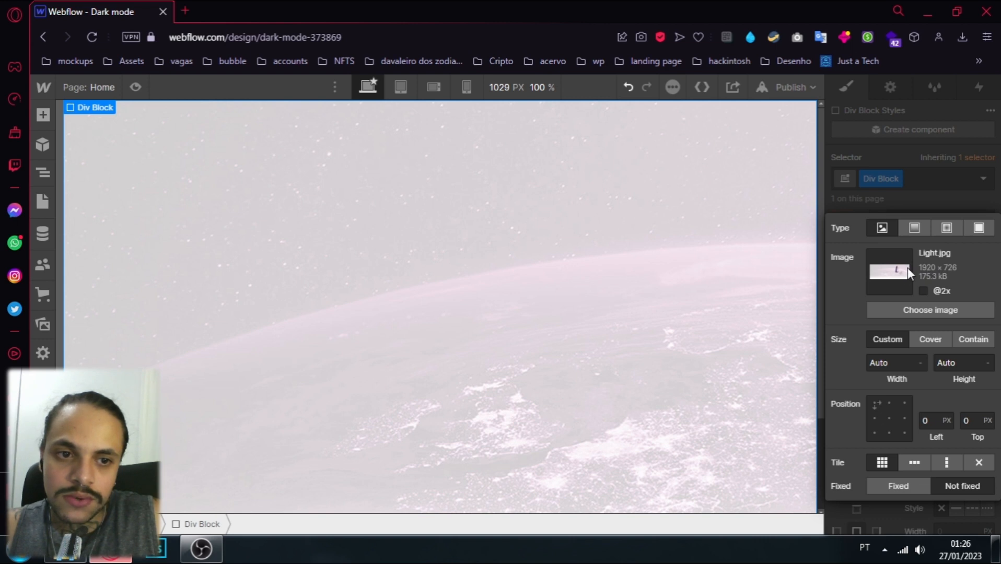
Position the Light.jpg background at 50% left and 0% top, and set its size to Cover
click(888, 401)
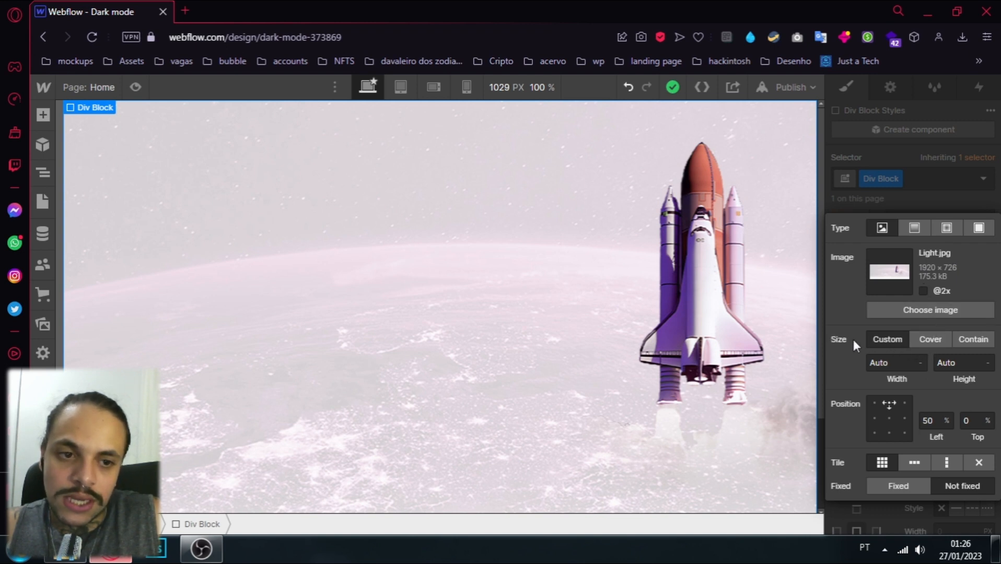
click(934, 340)
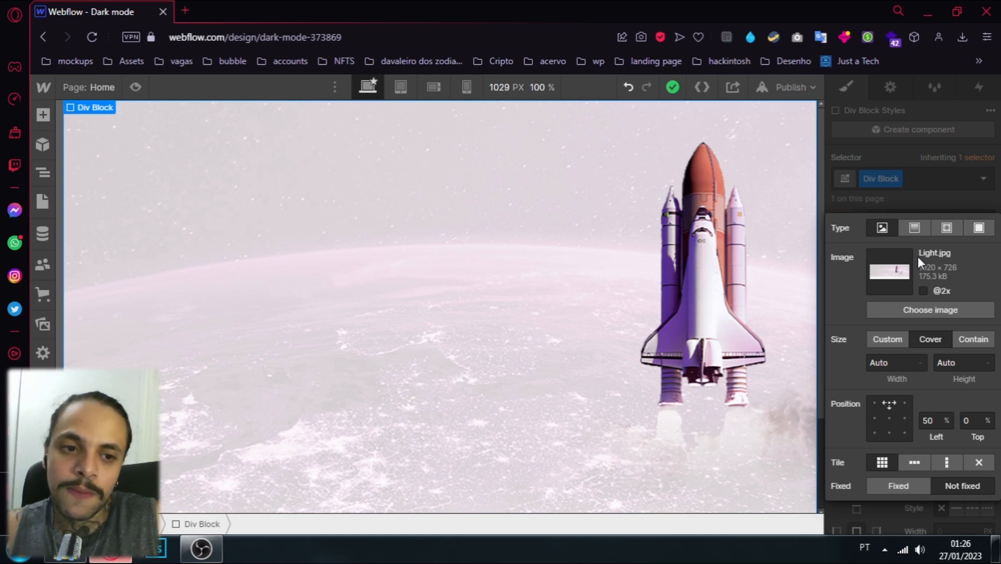
click(930, 199)
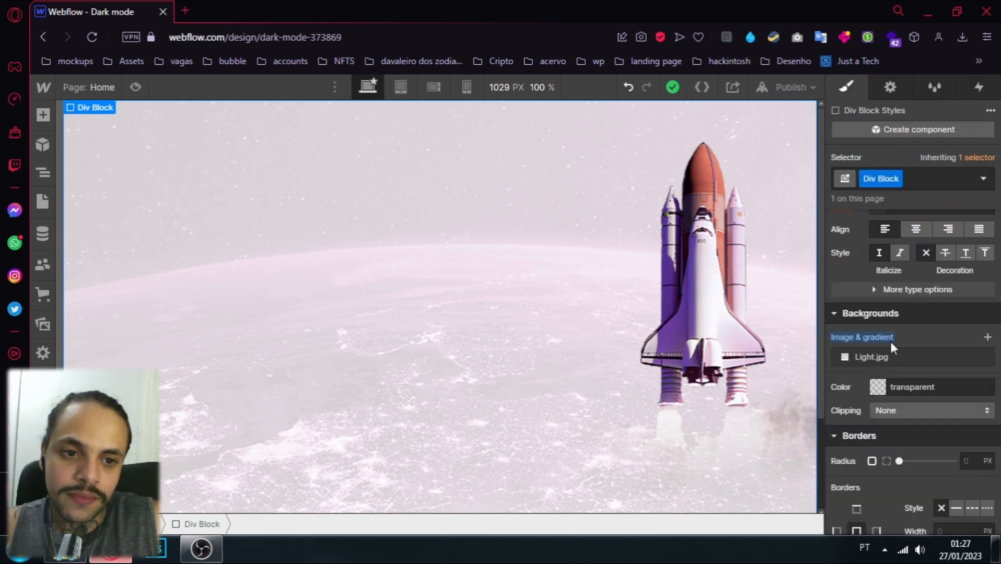
Rename the div block's class to "Light section"
click(44, 172)
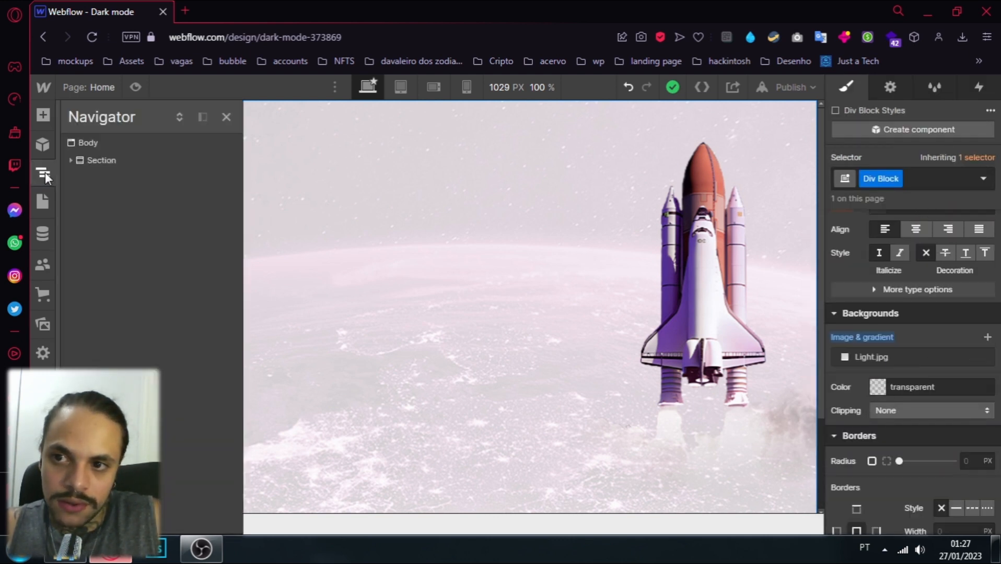
double_click(886, 179)
click(903, 178)
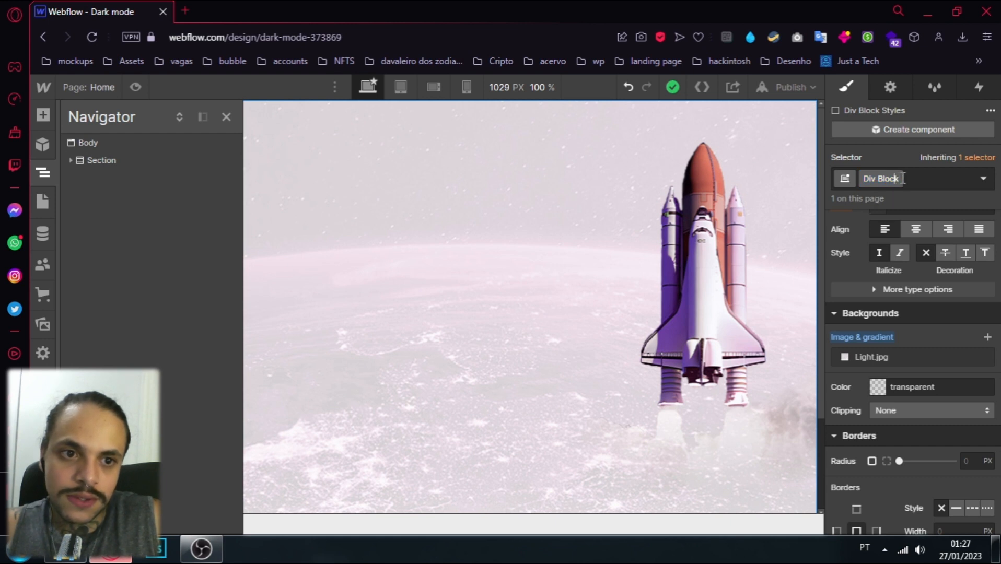
click(910, 192)
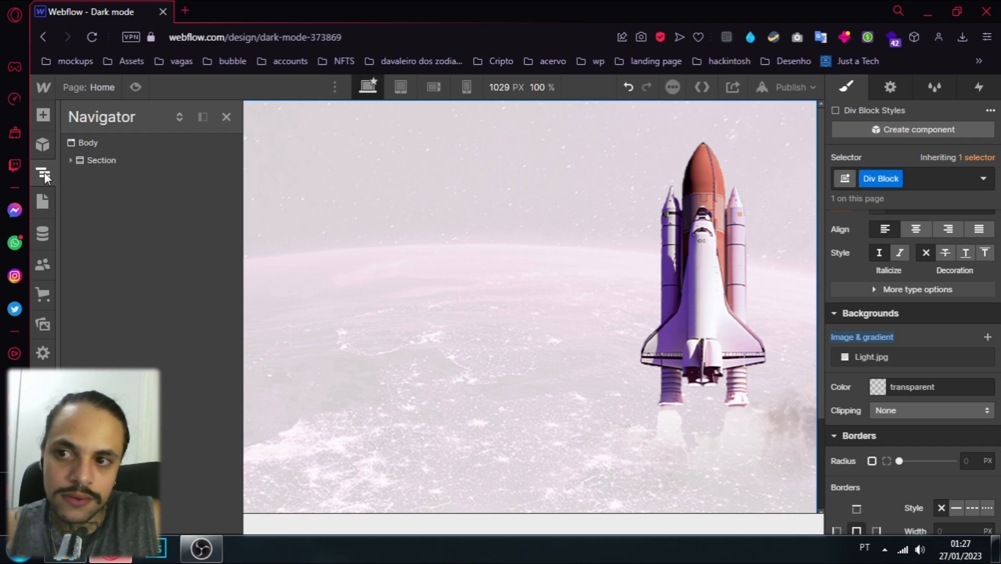
click(43, 175)
click(897, 179)
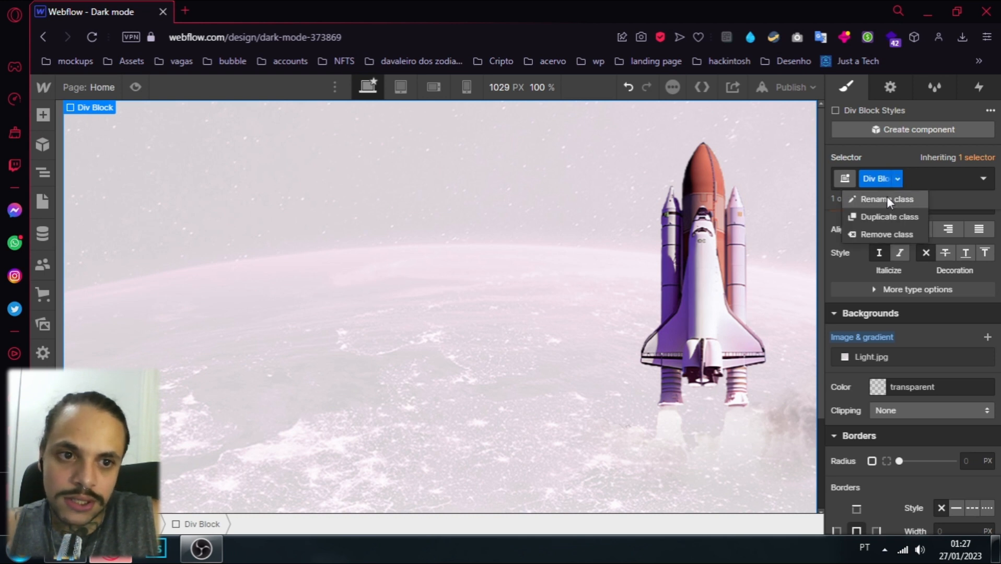
click(887, 199)
text(Light section)
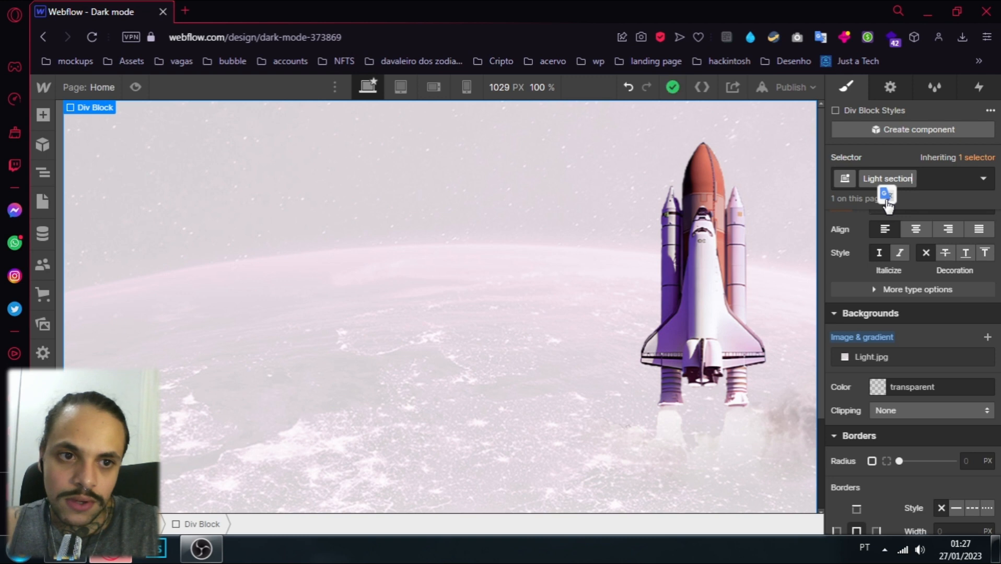
key(Return)
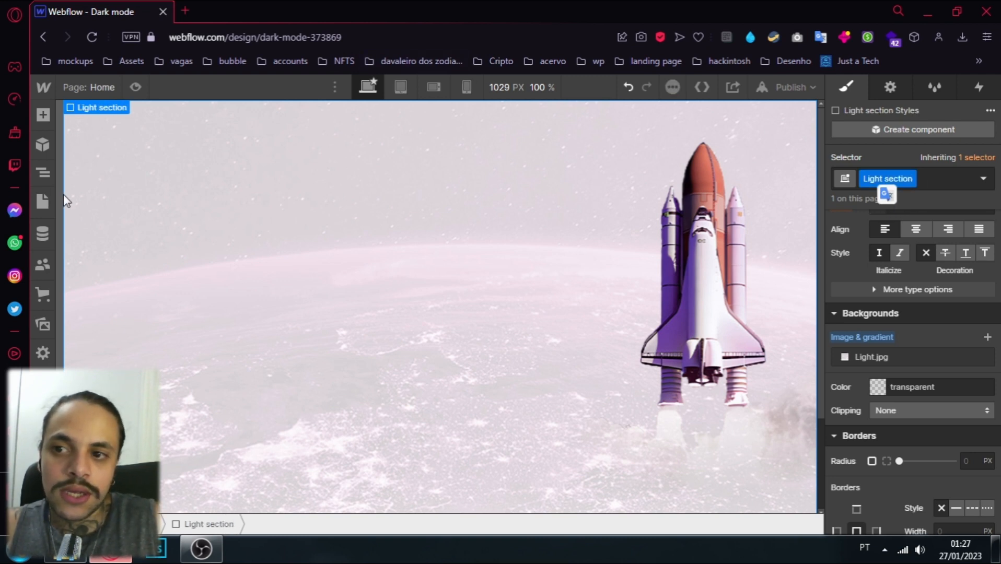
Add a second div block inside the Section, alongside the Light section block
click(42, 177)
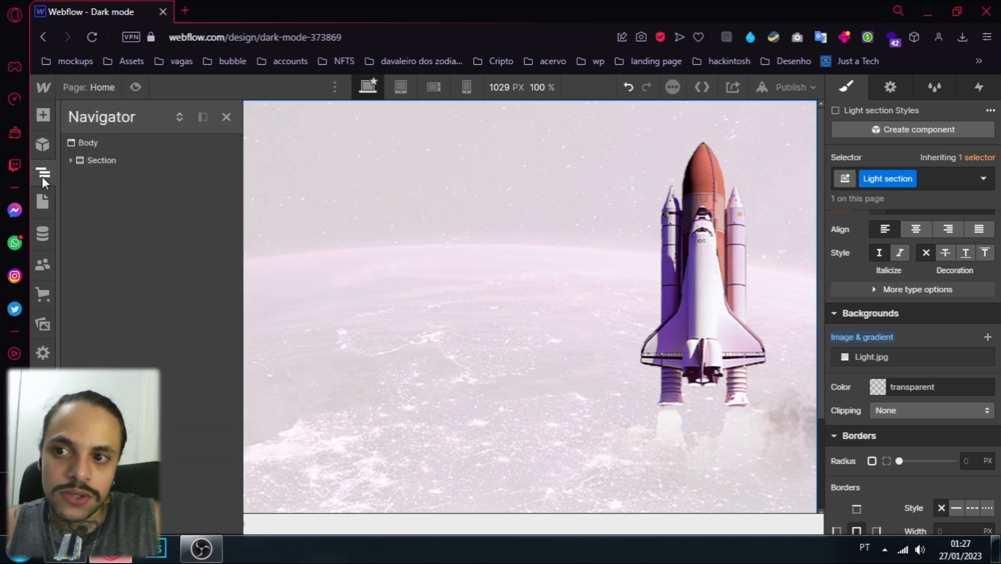
click(71, 161)
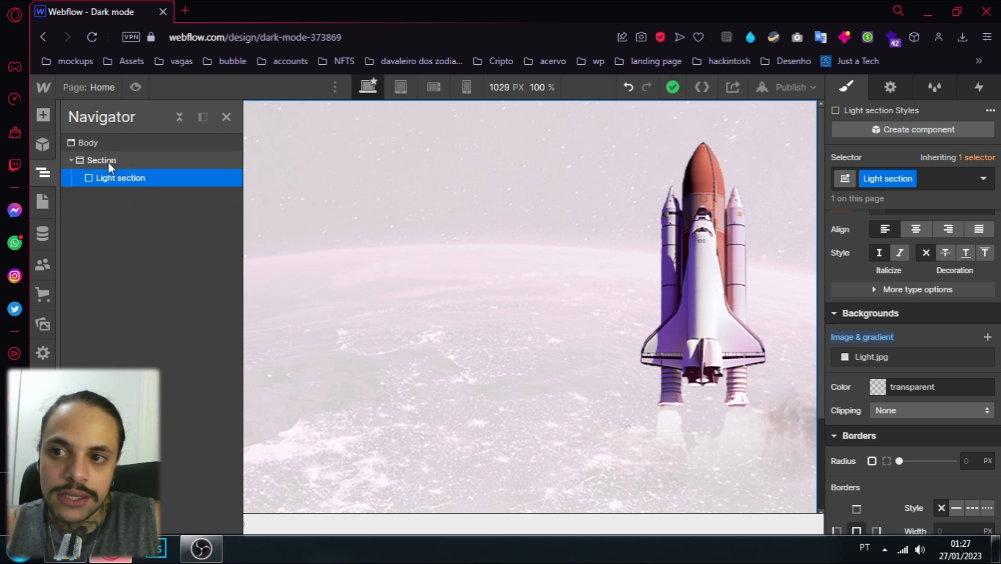
click(108, 162)
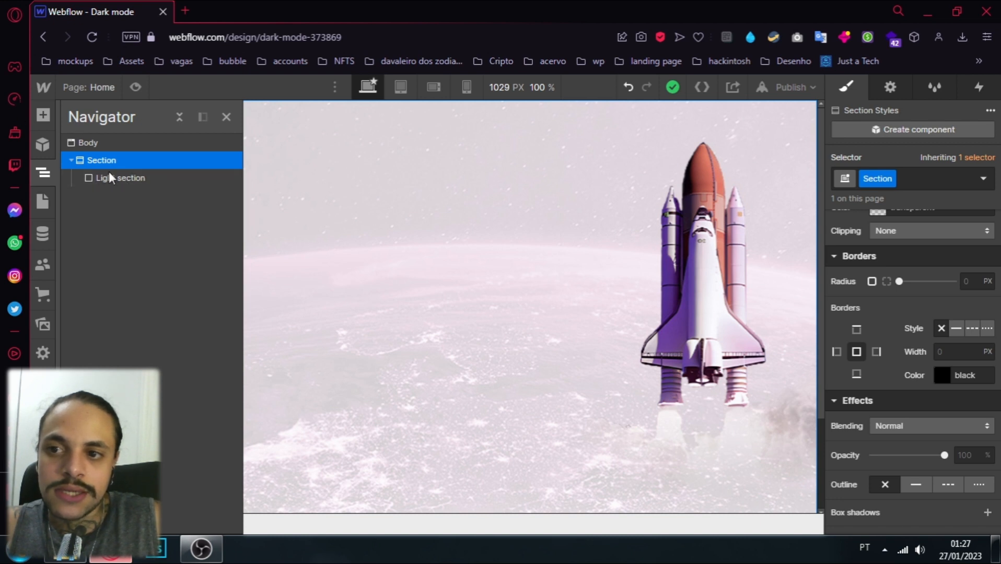
click(42, 114)
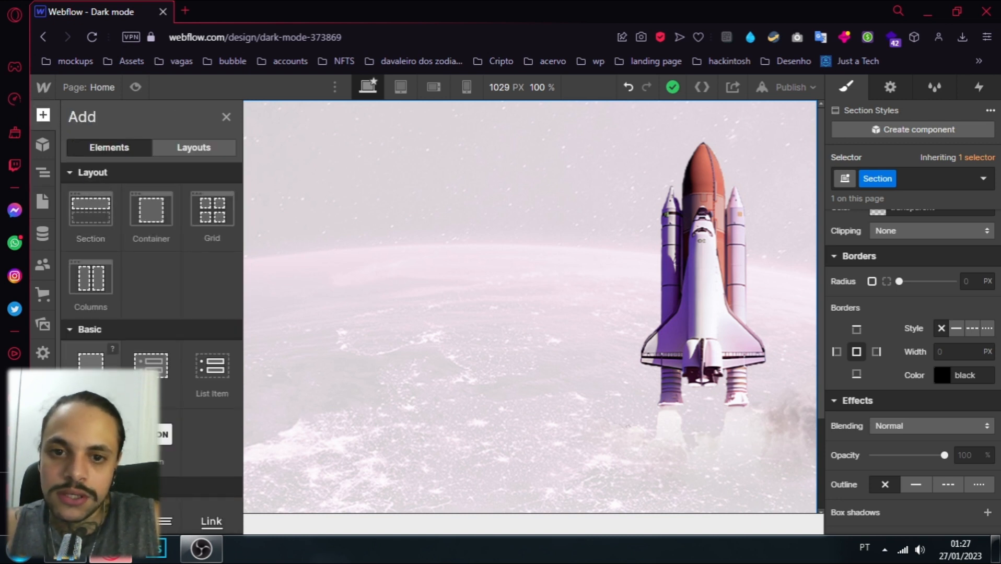
click(90, 363)
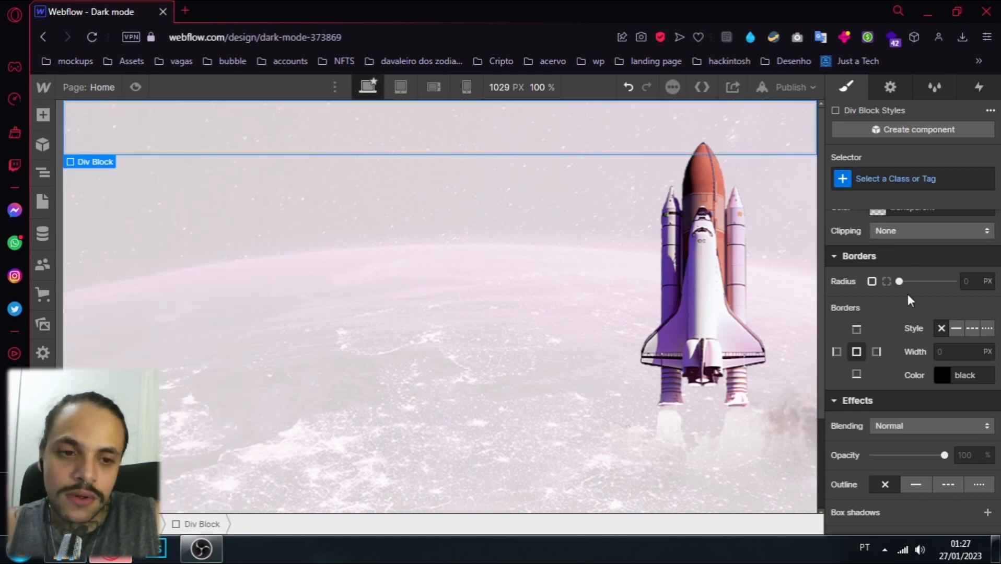
Set the new div block's height to 730 px and its width to 100%
scroll(908, 294, up, 2)
scroll(915, 306, up, 5)
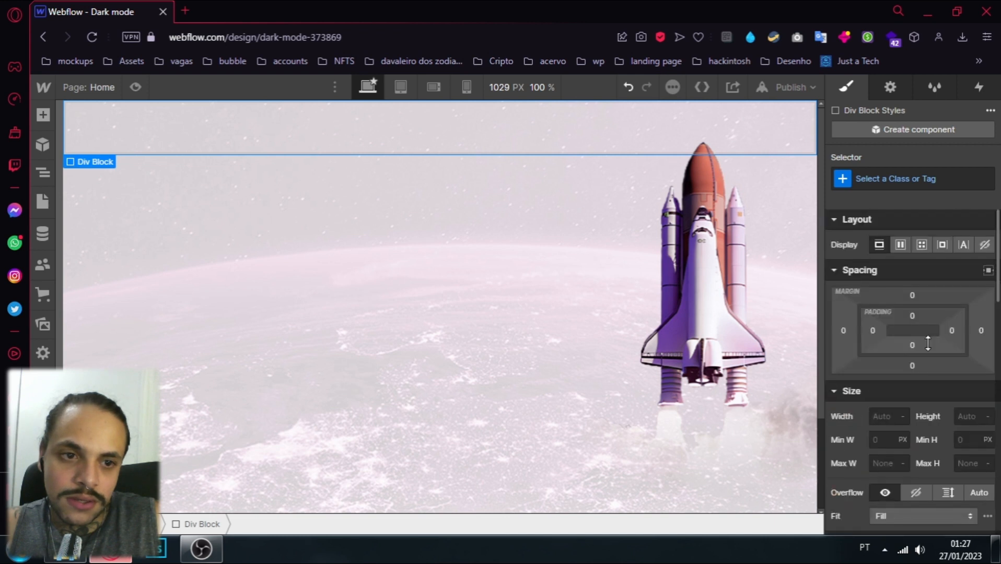
scroll(947, 391, down, 3)
click(962, 269)
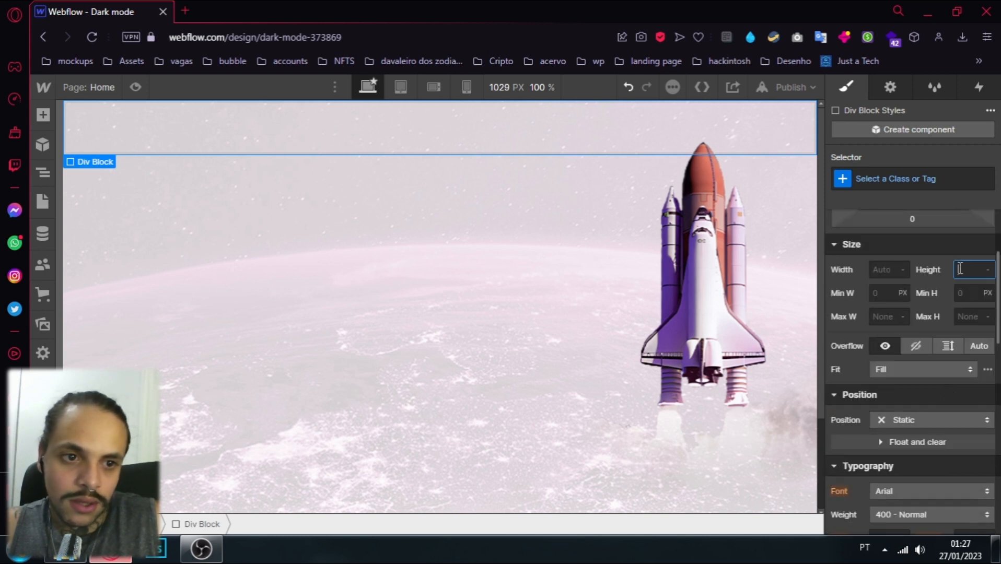
text(30)
key(Return)
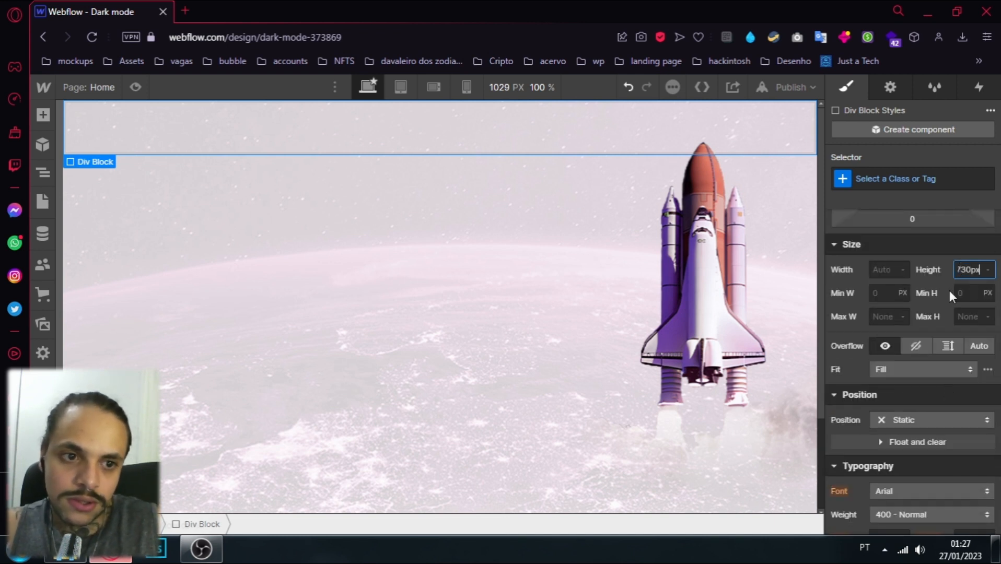
click(43, 173)
click(885, 270)
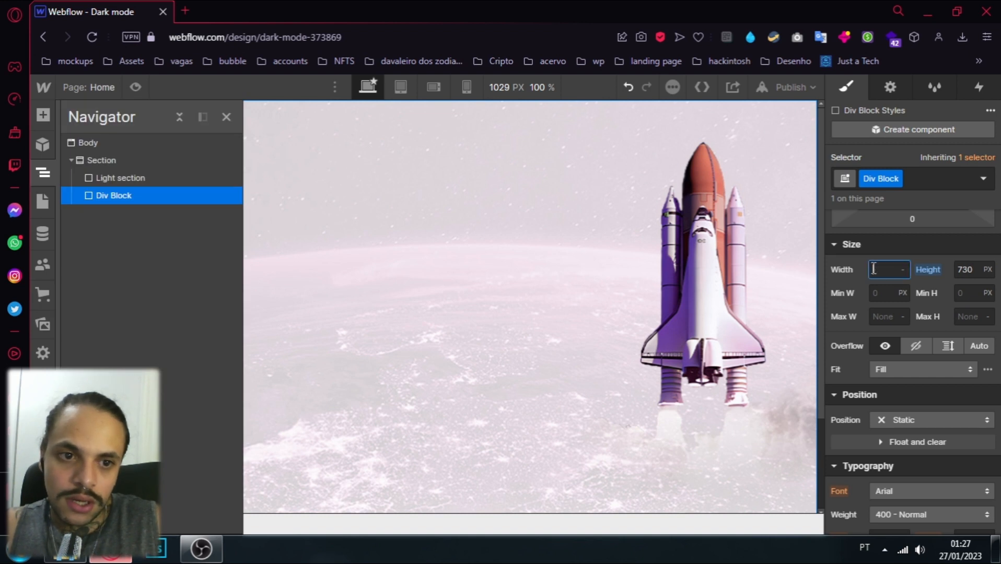
text(100%)
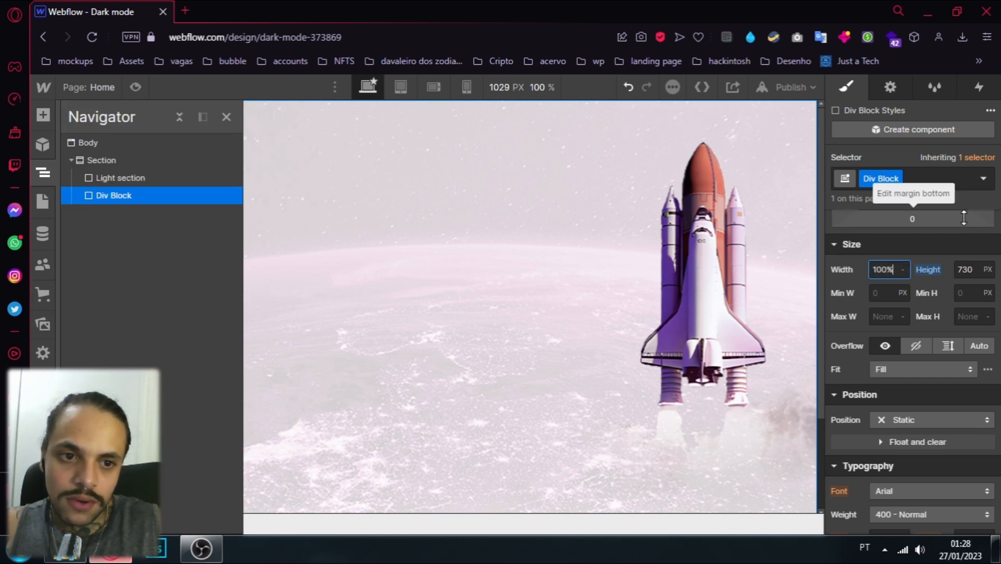
key(Return)
click(46, 174)
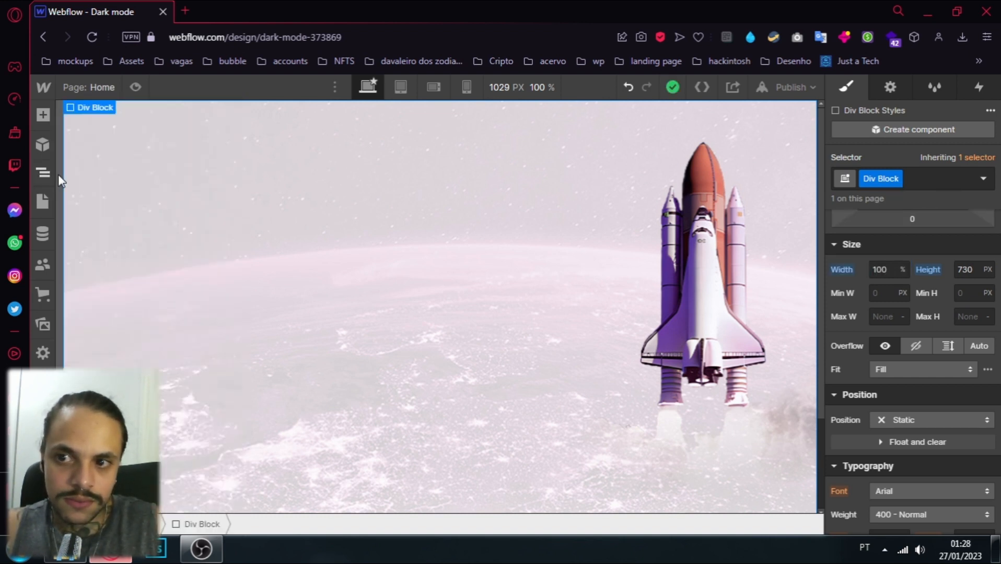
Add a background image to the new div block, positioned at 50% left and 0% top with its size set to Cover
scroll(975, 295, down, 4)
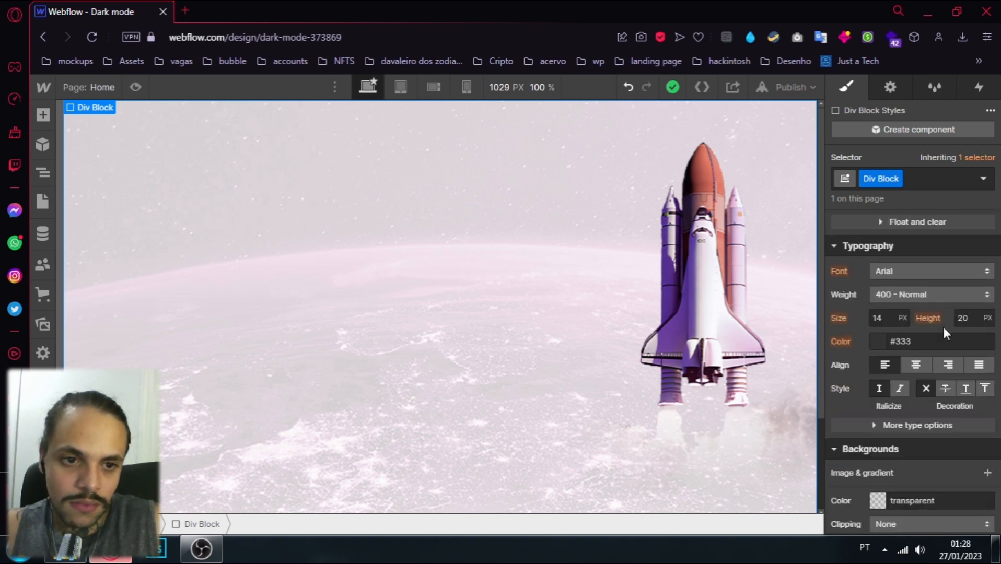
scroll(911, 296, down, 3)
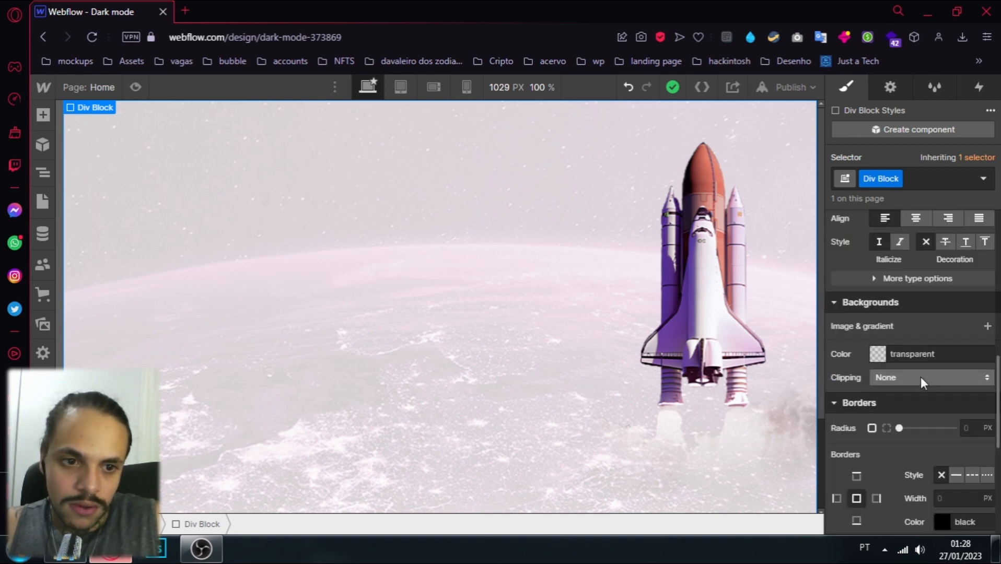
click(988, 327)
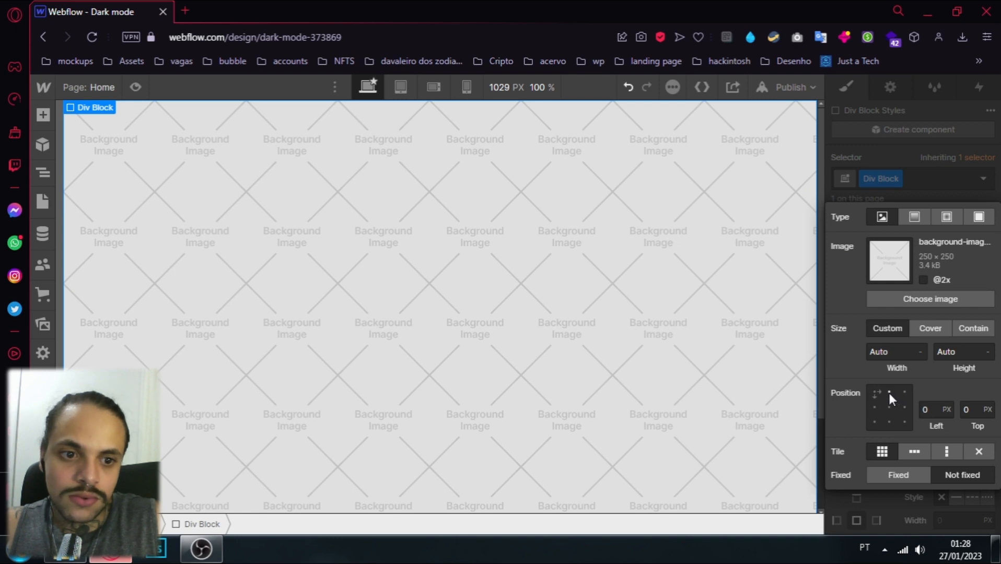
click(888, 392)
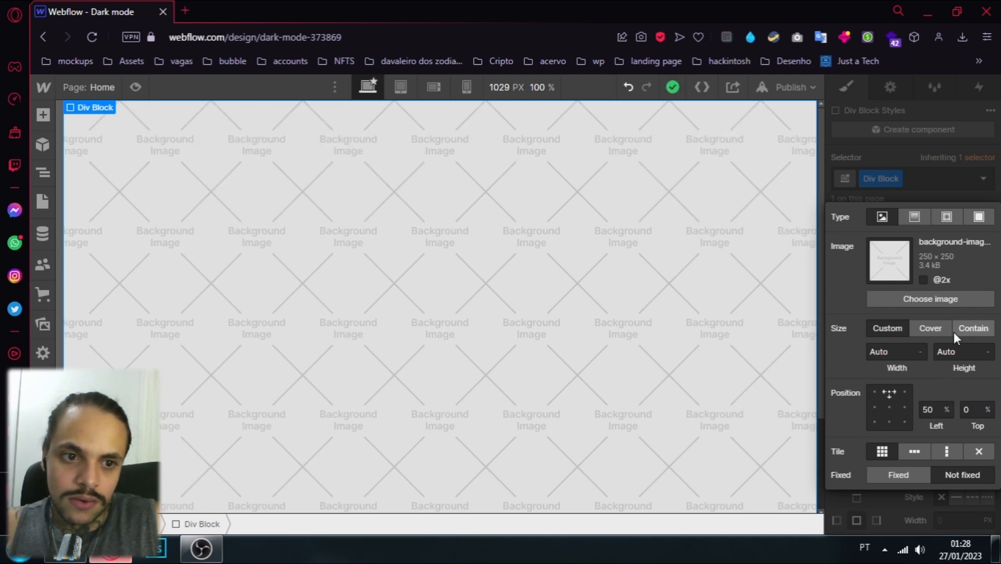
click(930, 328)
Choose dark.jpg from the assets as the div block's background picture
click(908, 299)
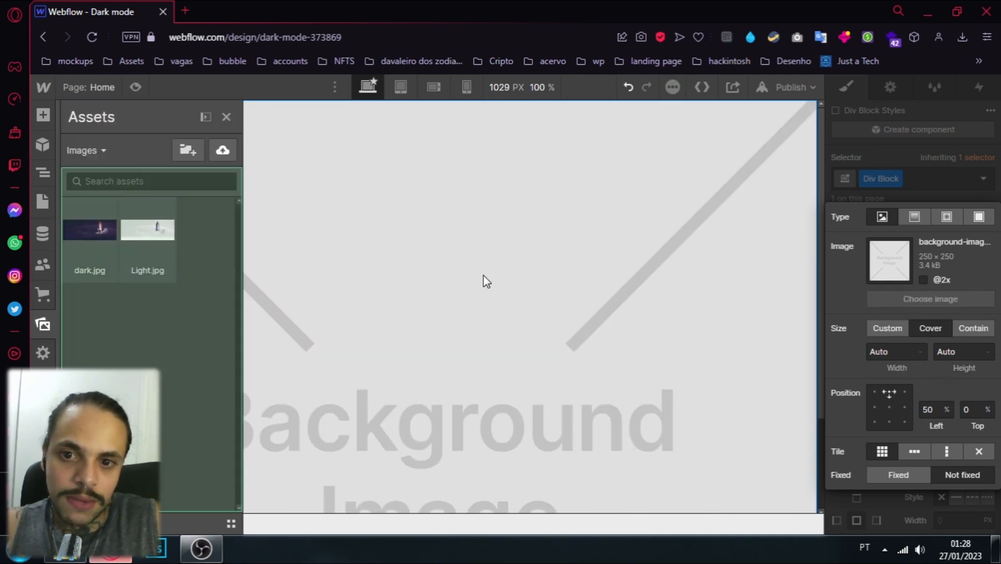
click(88, 220)
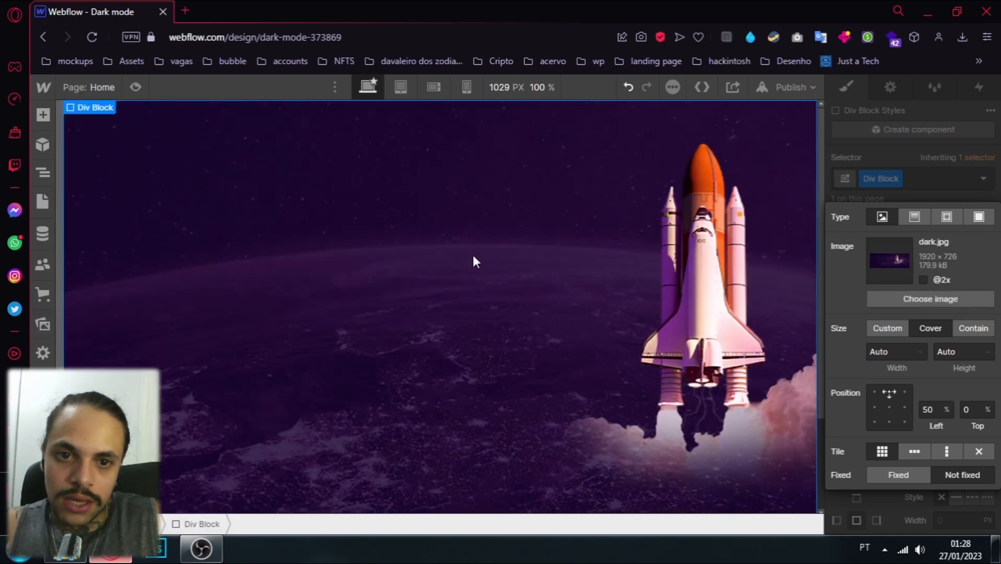
click(935, 175)
Give the dark div block Absolute positioning with the full preset, 0% offset on all four sides
scroll(485, 248, down, 2)
scroll(424, 239, up, 2)
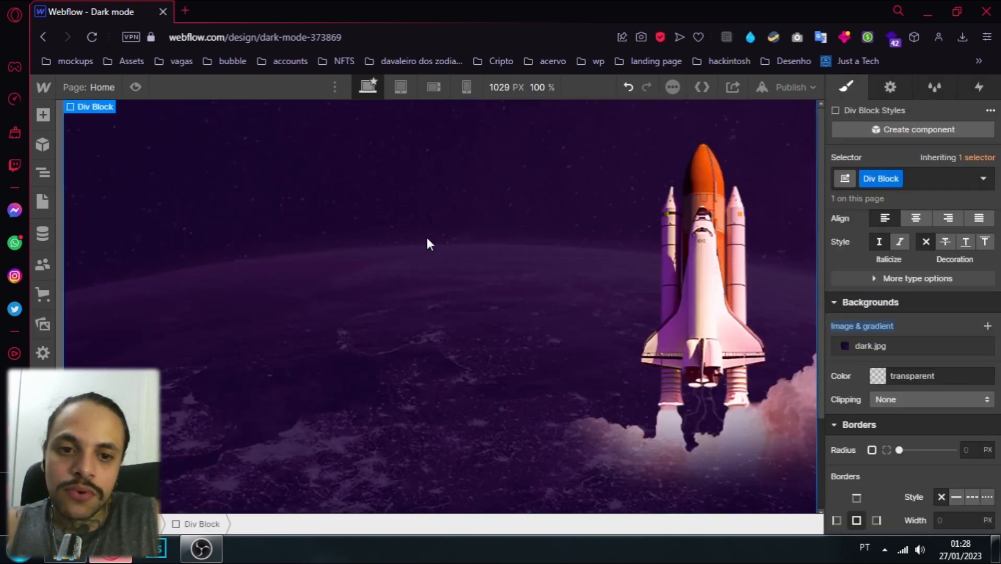
scroll(966, 456, down, 5)
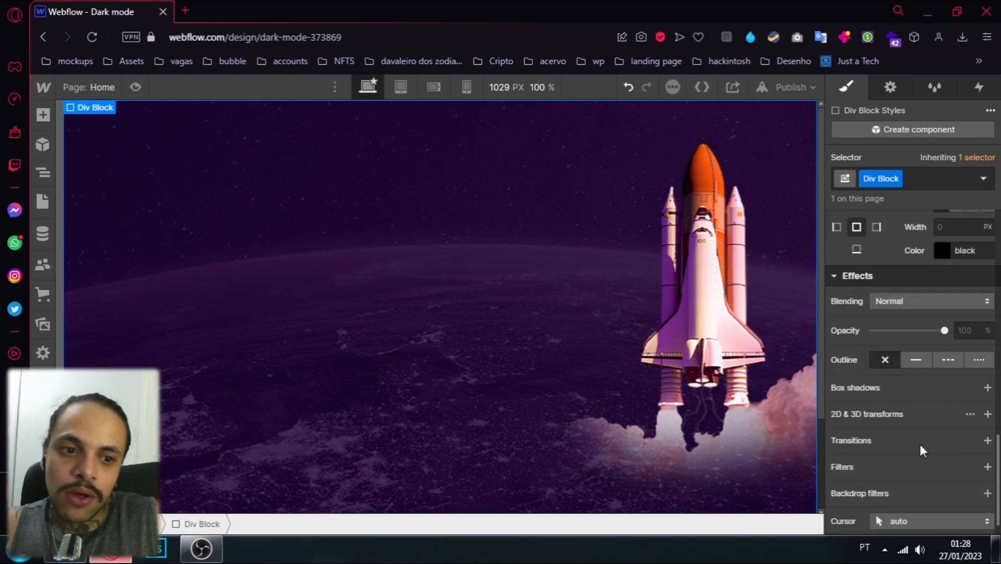
scroll(920, 444, up, 2)
scroll(919, 444, down, 2)
scroll(920, 445, up, 6)
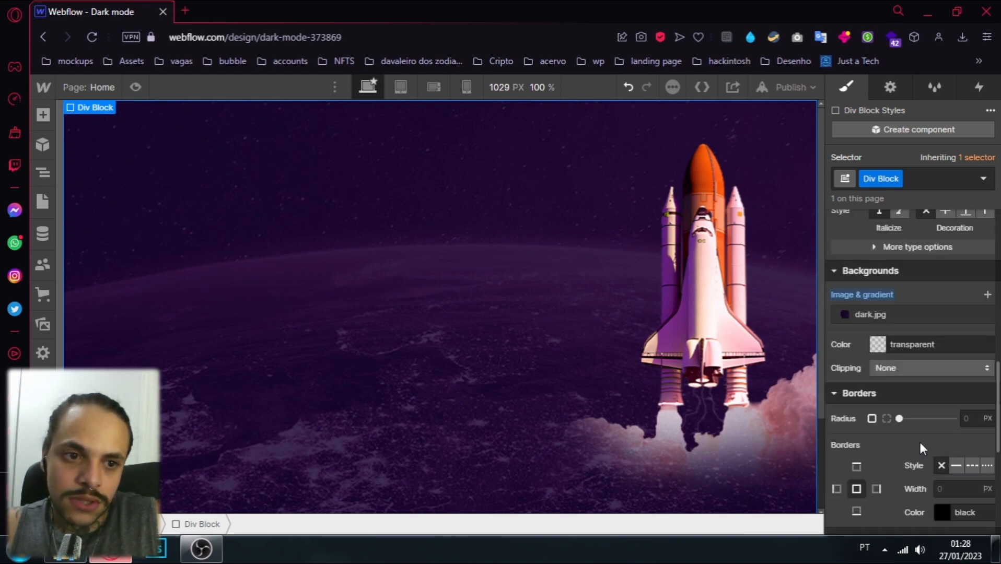
scroll(930, 434, down, 4)
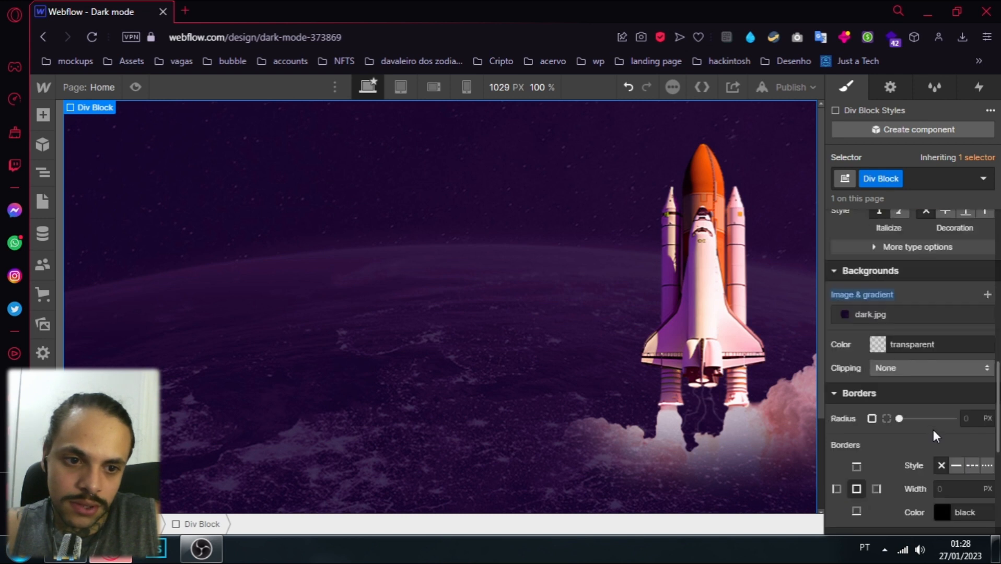
scroll(939, 386, down, 4)
scroll(949, 383, up, 10)
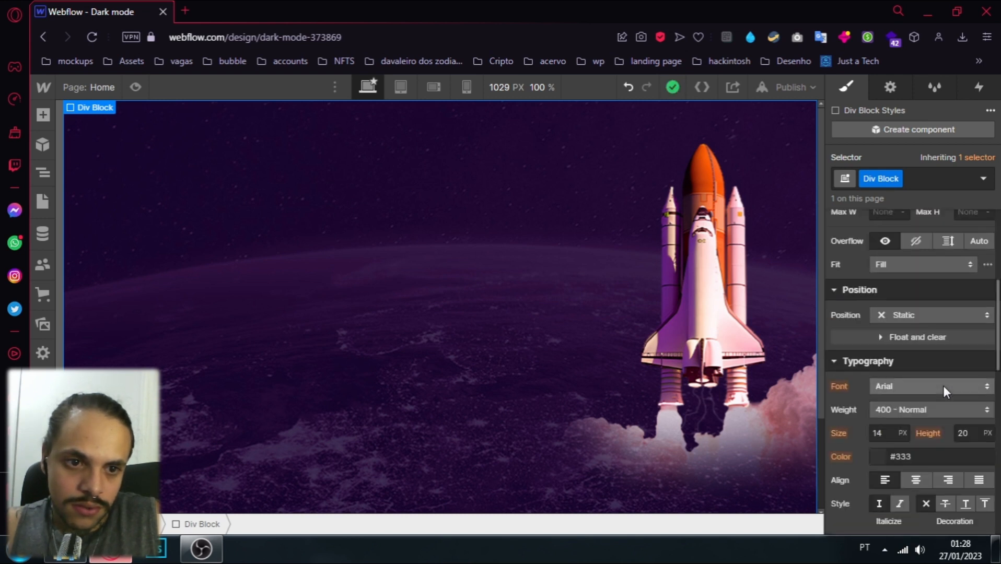
click(943, 388)
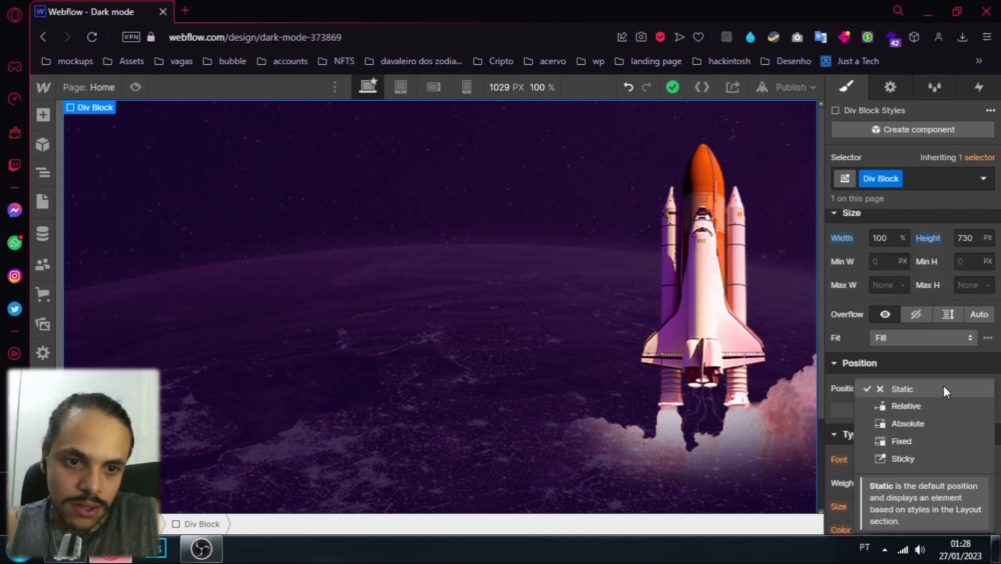
click(912, 425)
scroll(941, 418, down, 2)
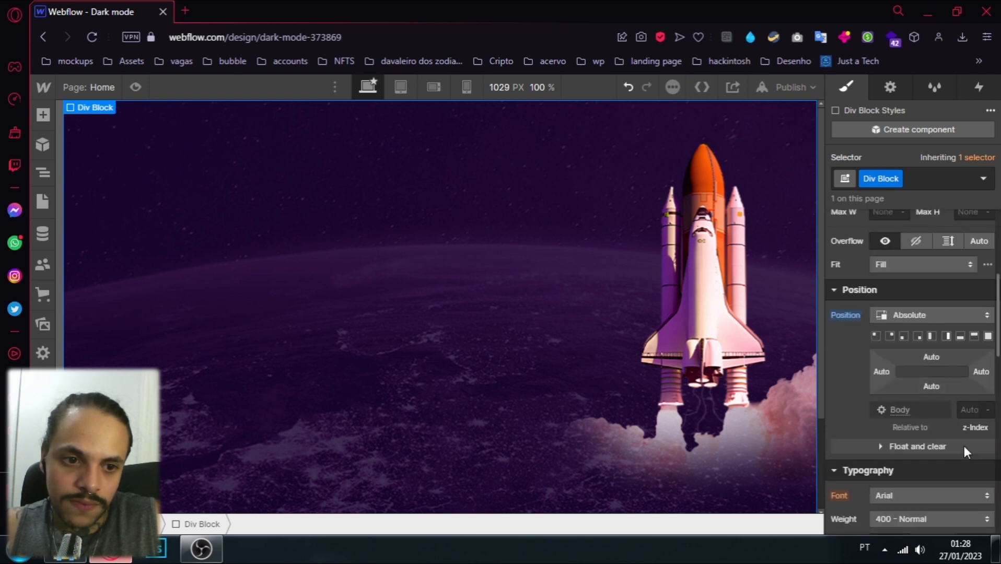
click(971, 407)
click(988, 336)
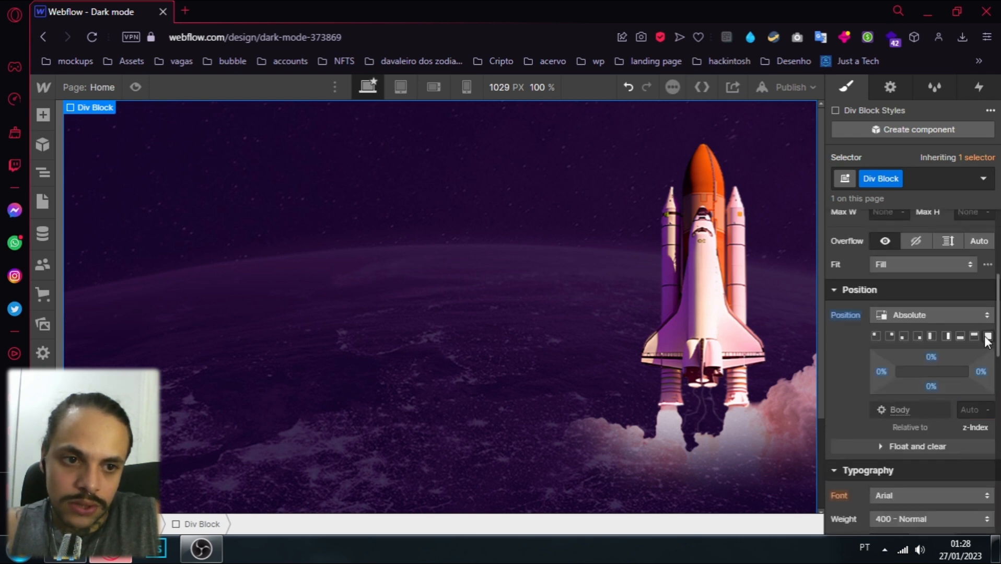
Set the z-index of the div block with the dark.jpg background to -1
click(972, 409)
text(-1)
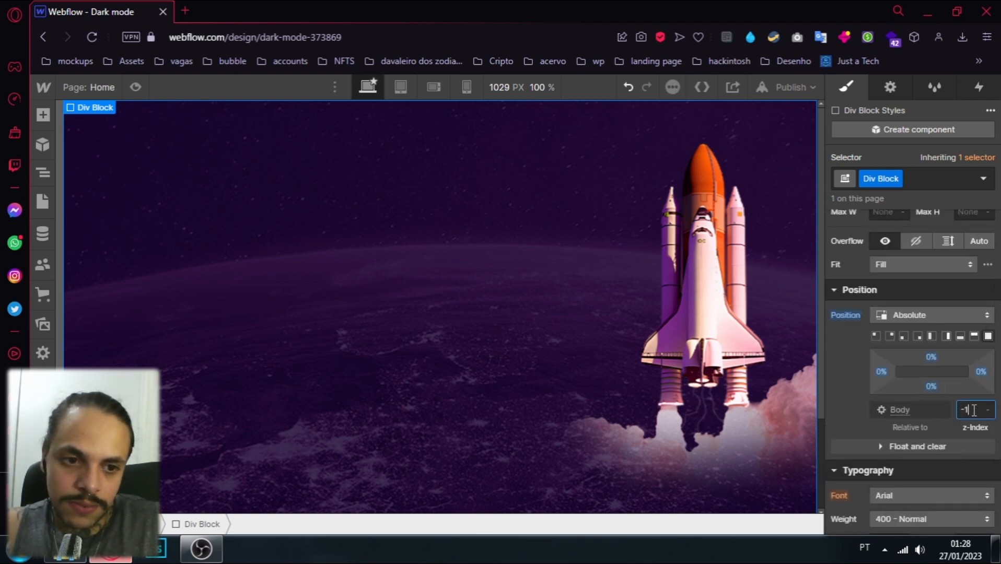
key(Return)
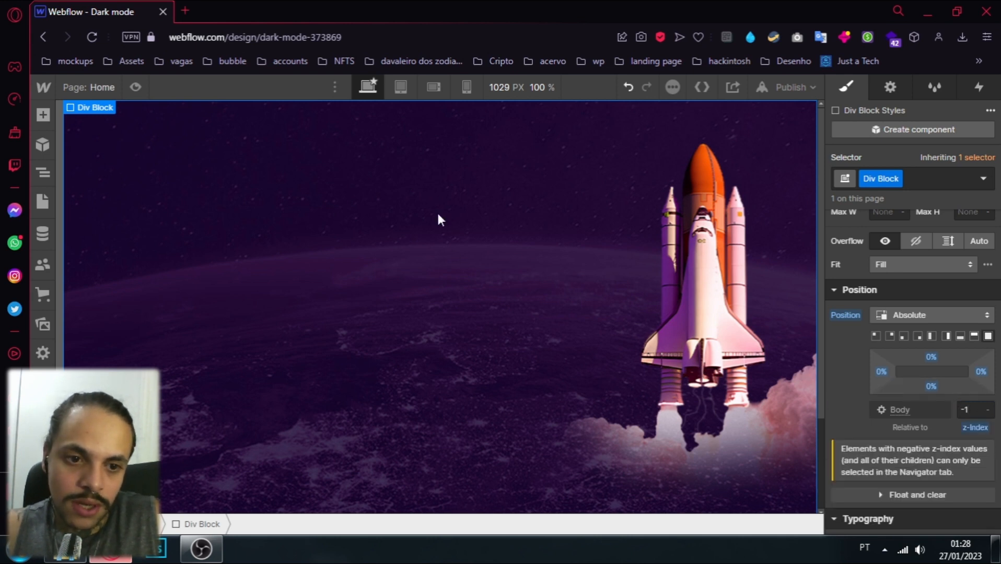
click(43, 173)
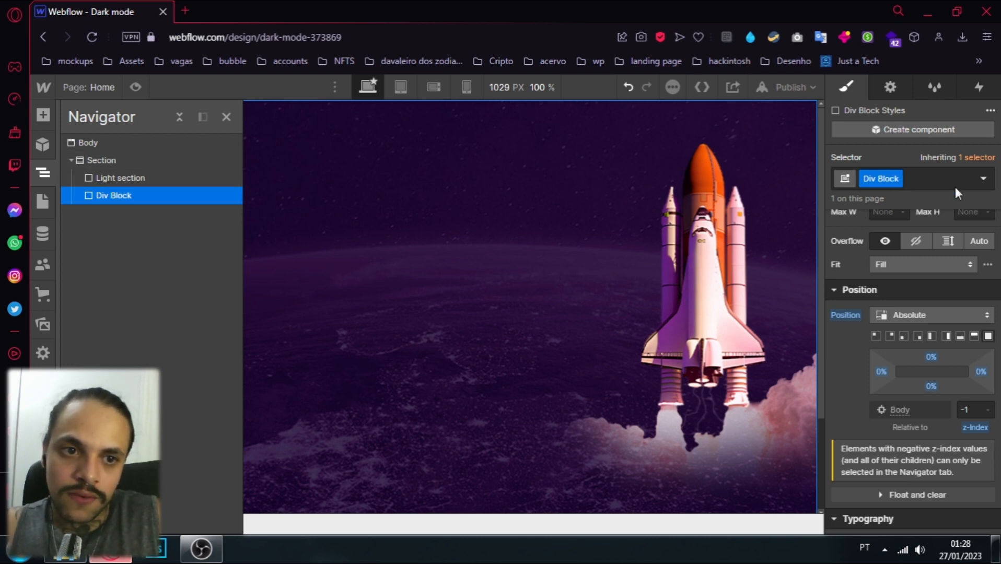
click(42, 173)
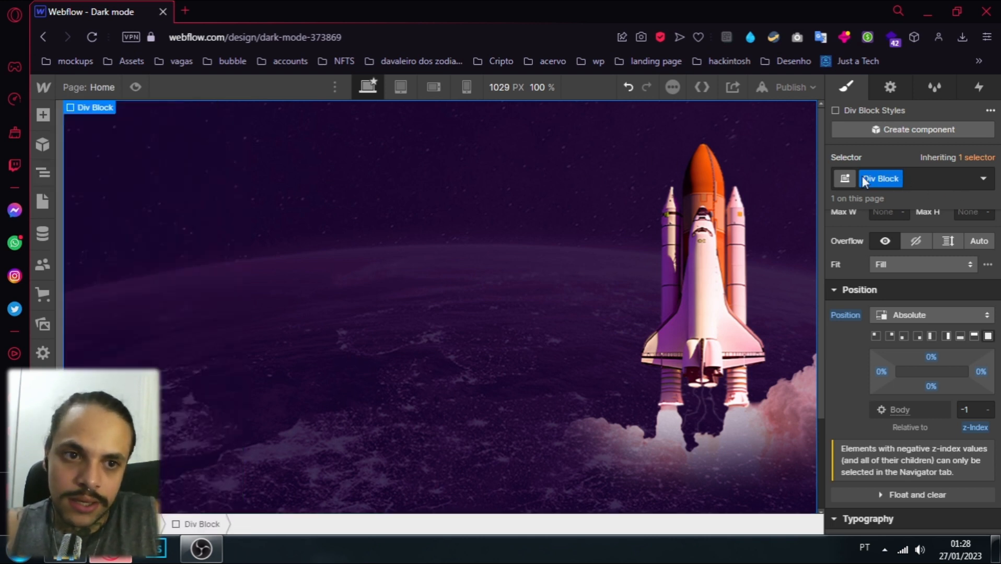
Rename the class of the div block with the dark background to "Dark section"
click(898, 179)
click(892, 198)
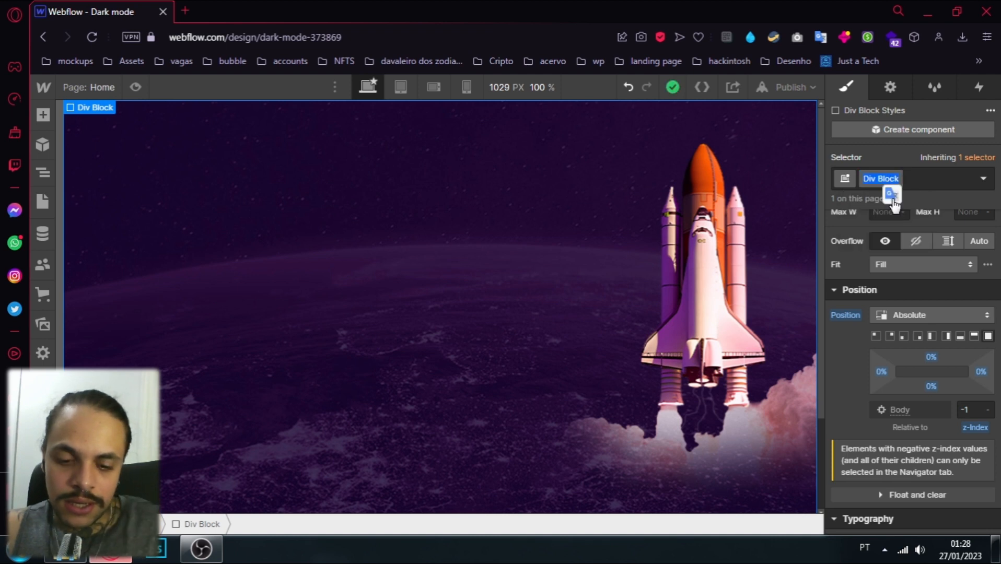
text(Dark sect)
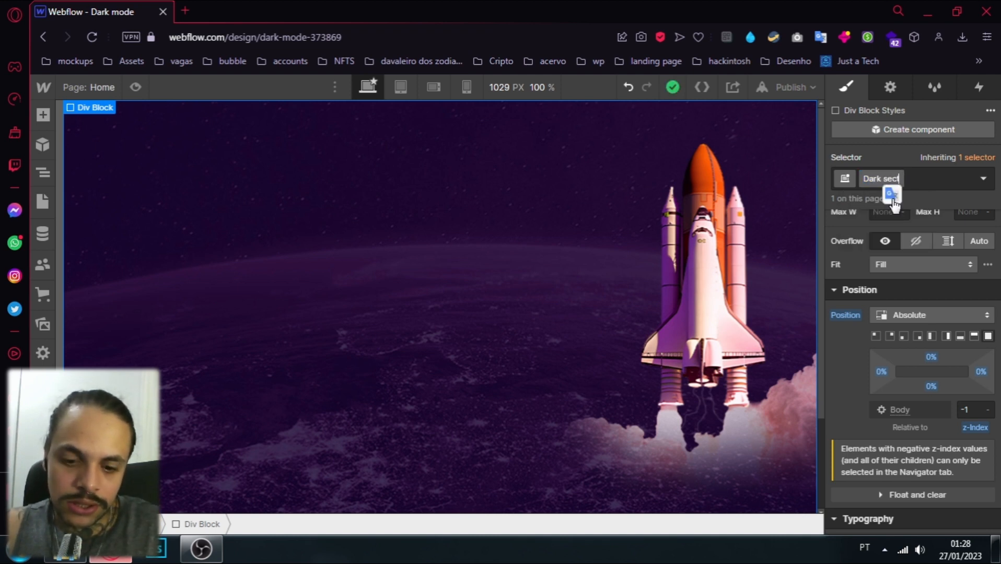
text(ion)
key(Return)
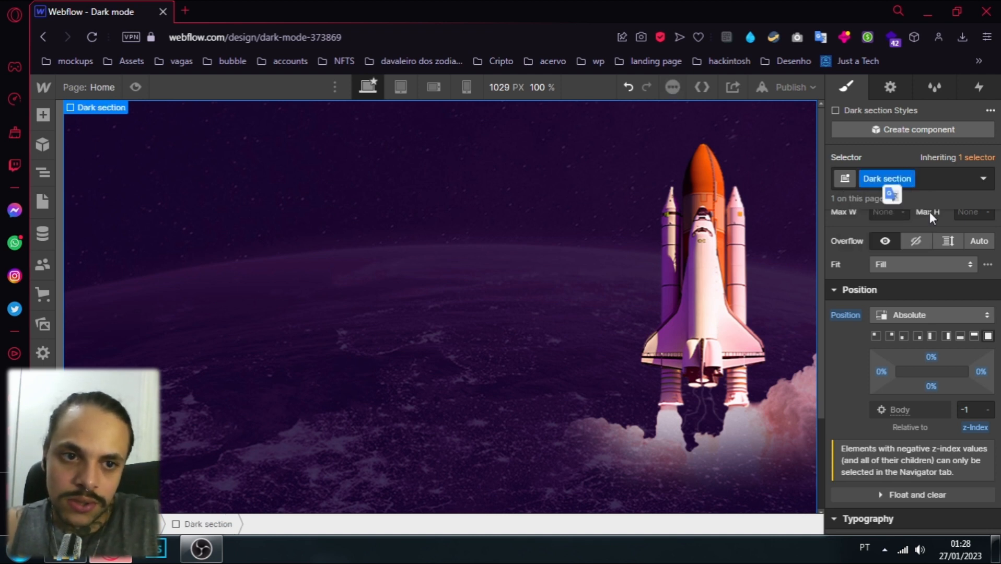
Add a new div block inside the Section element, alongside the light and dark sections
click(38, 175)
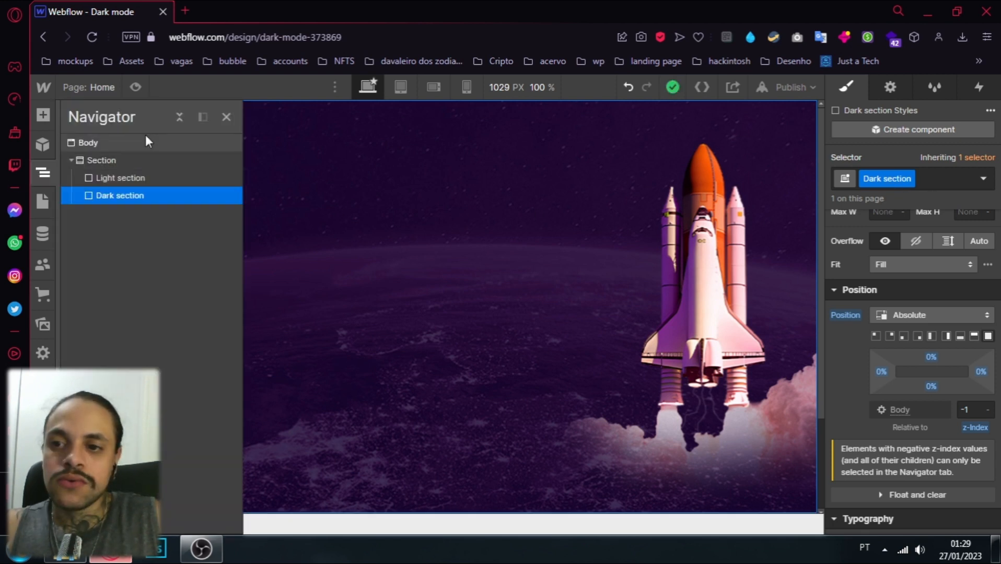
click(107, 160)
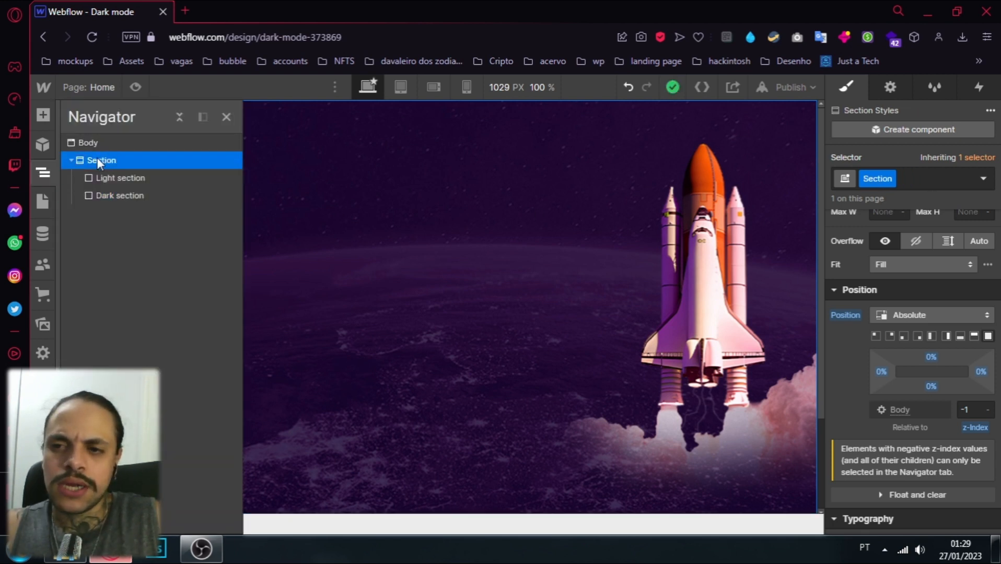
click(42, 115)
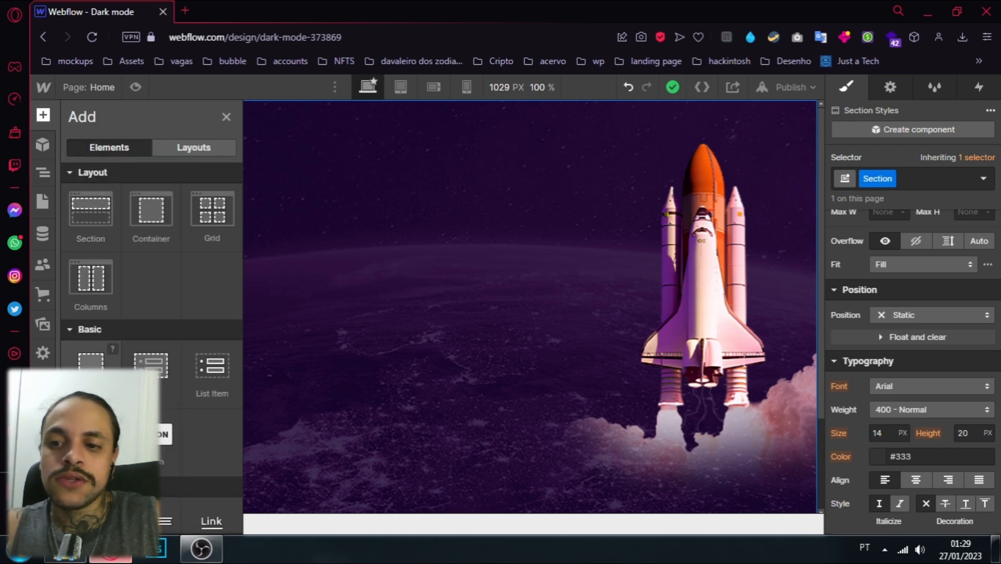
drag(90, 360, 148, 136)
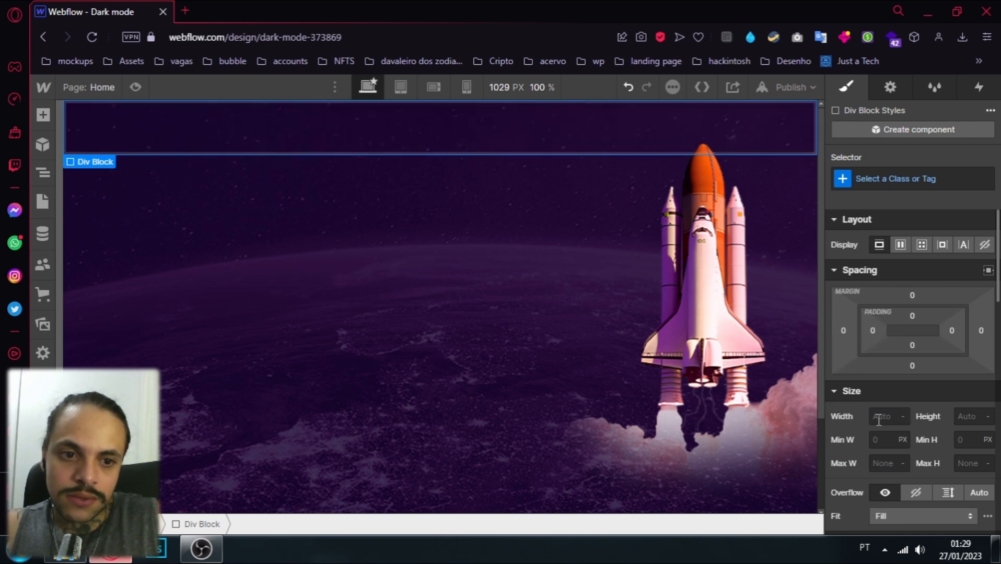
Set the new div block's width to 60 px and its height to 30 px
click(878, 418)
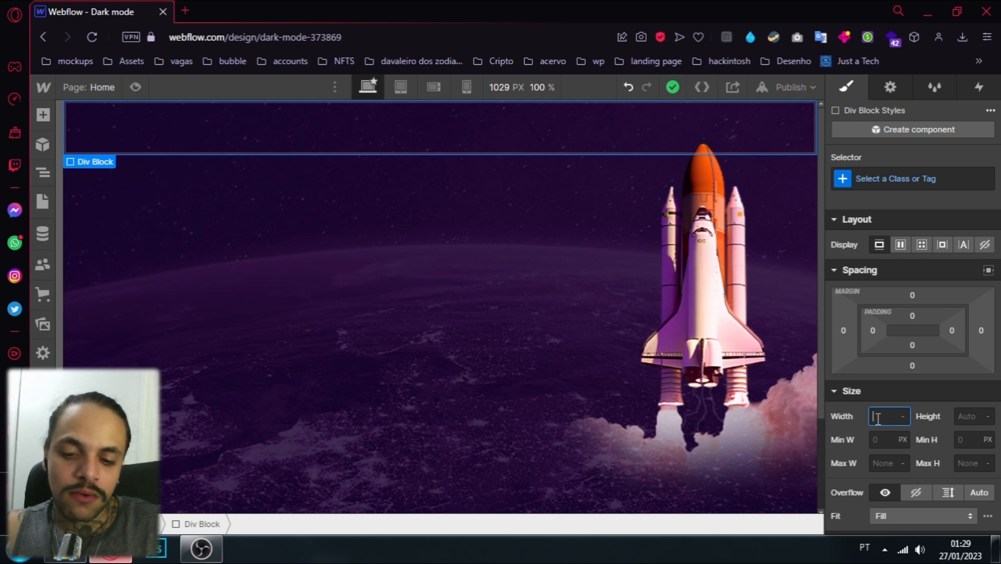
text(60)
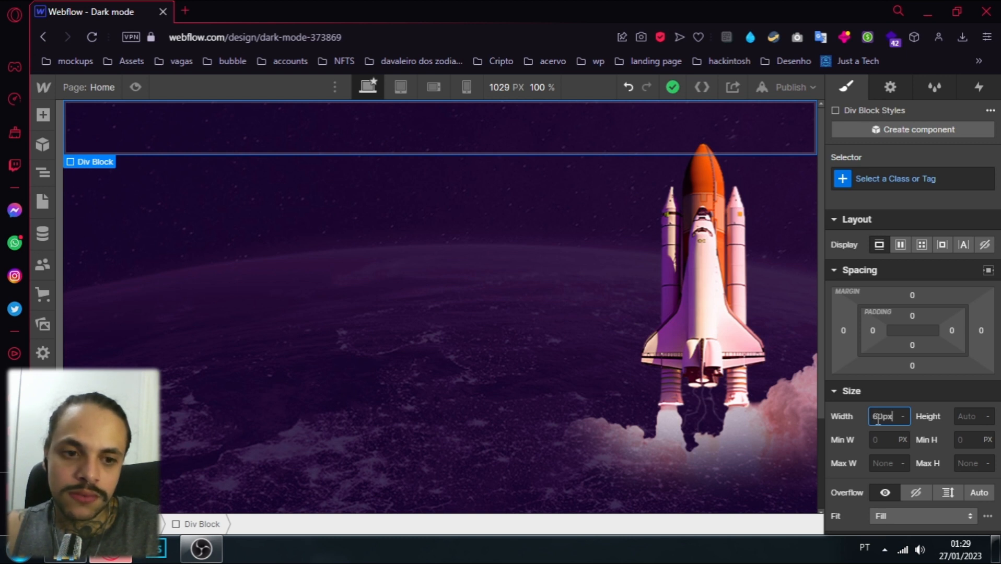
text(px)
key(Tab)
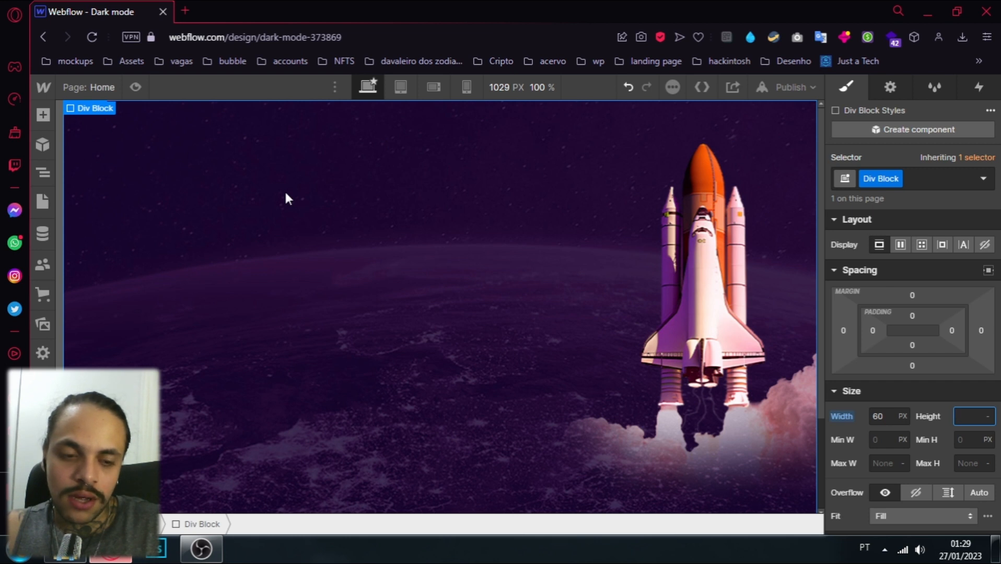
text(30px)
key(Tab)
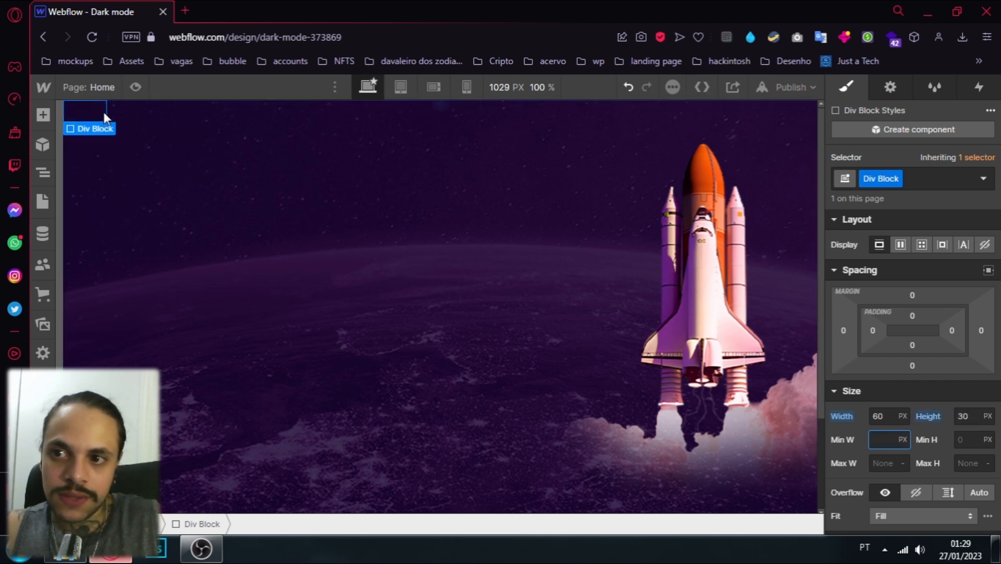
Add a div block inside the 60 × 30 px block and size it 30 px wide by 30 px high
click(43, 119)
click(94, 375)
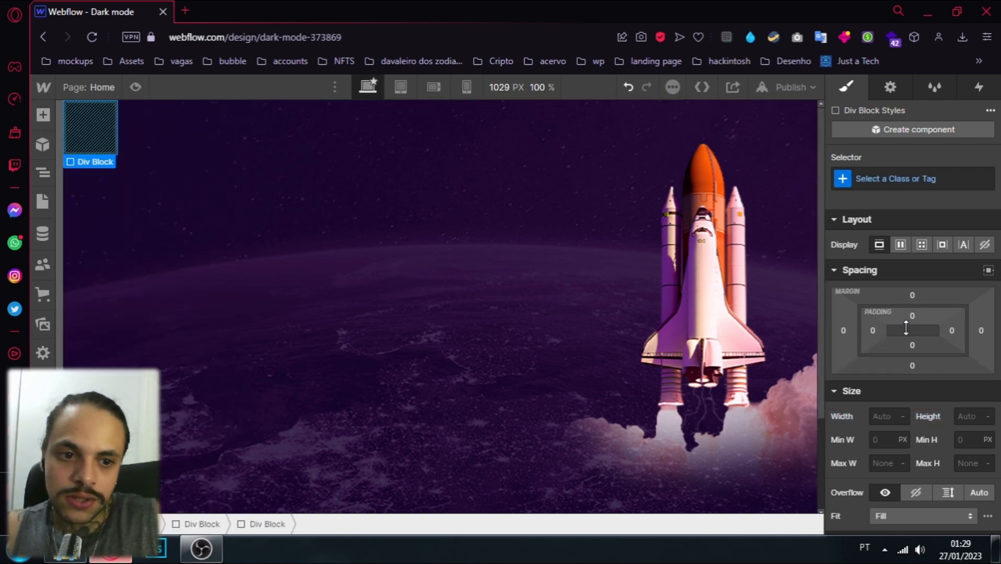
click(883, 417)
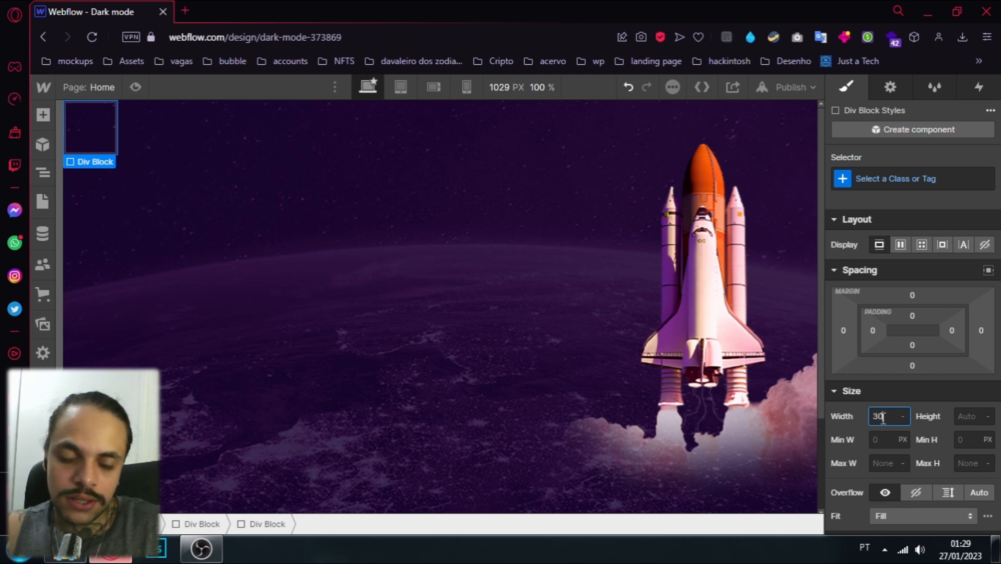
text(30px)
key(Tab)
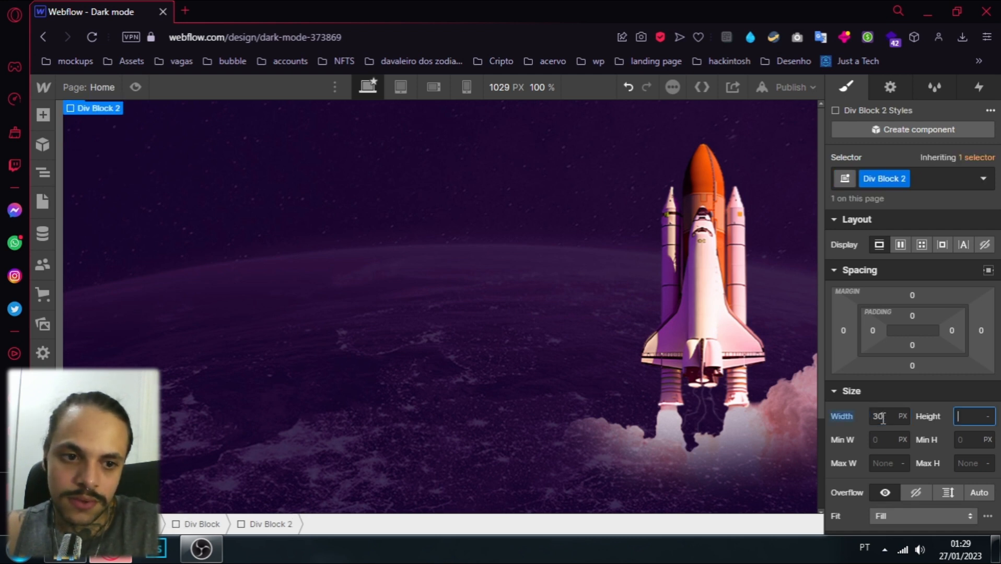
text(30px)
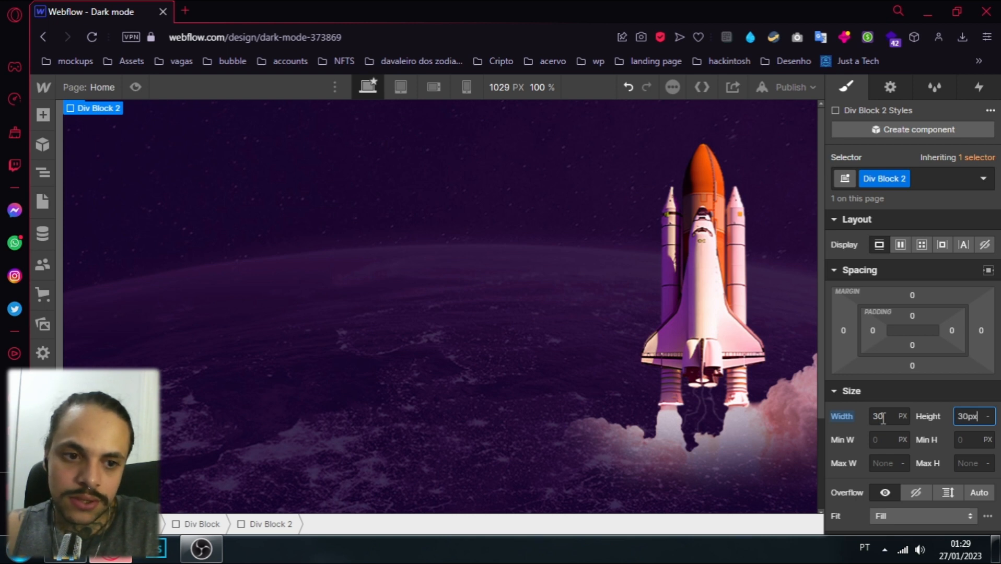
key(Tab)
Set the inner div block's background color to white (#ffffff)
scroll(933, 416, down, 3)
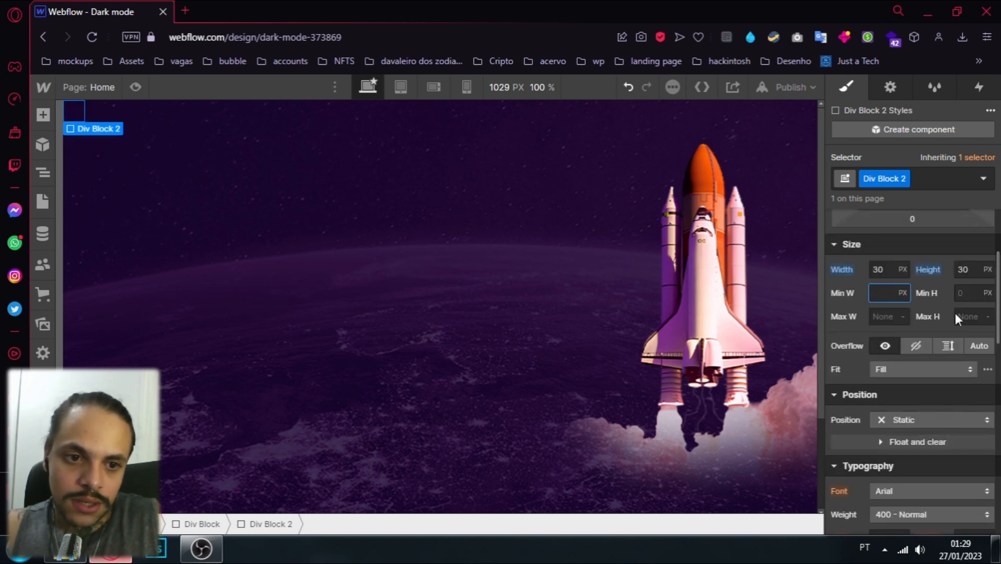
scroll(912, 361, down, 3)
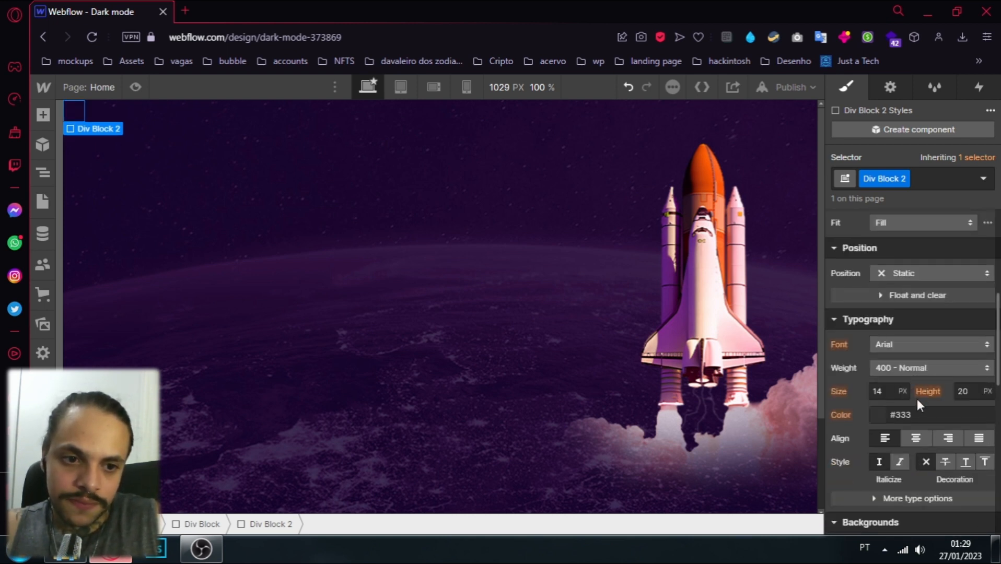
scroll(906, 371, down, 4)
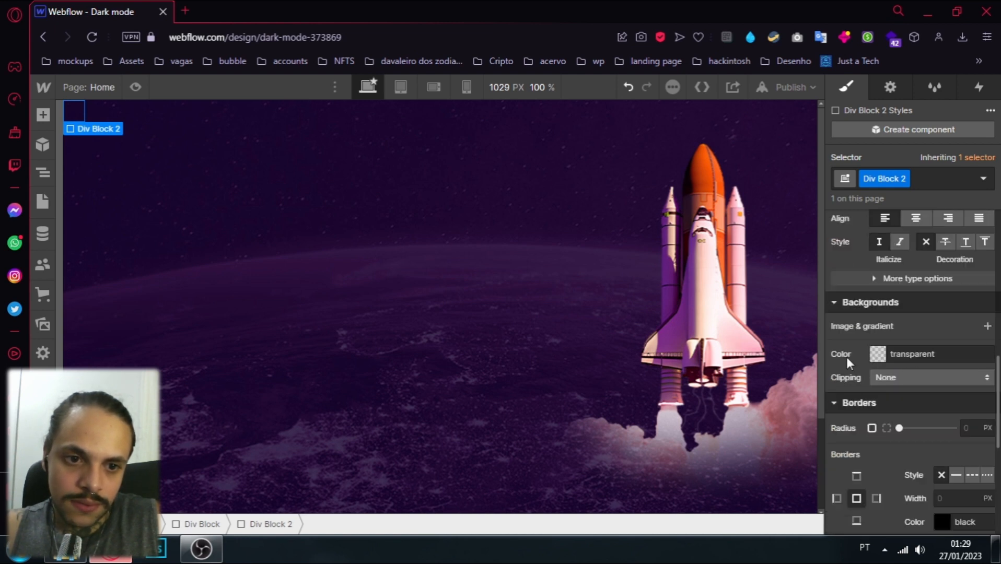
click(877, 354)
click(856, 192)
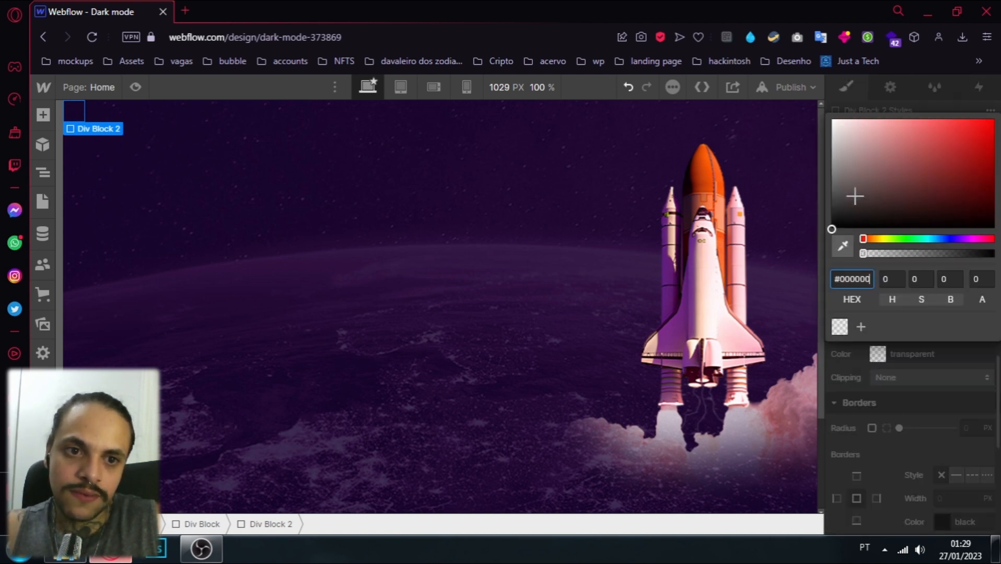
click(823, 122)
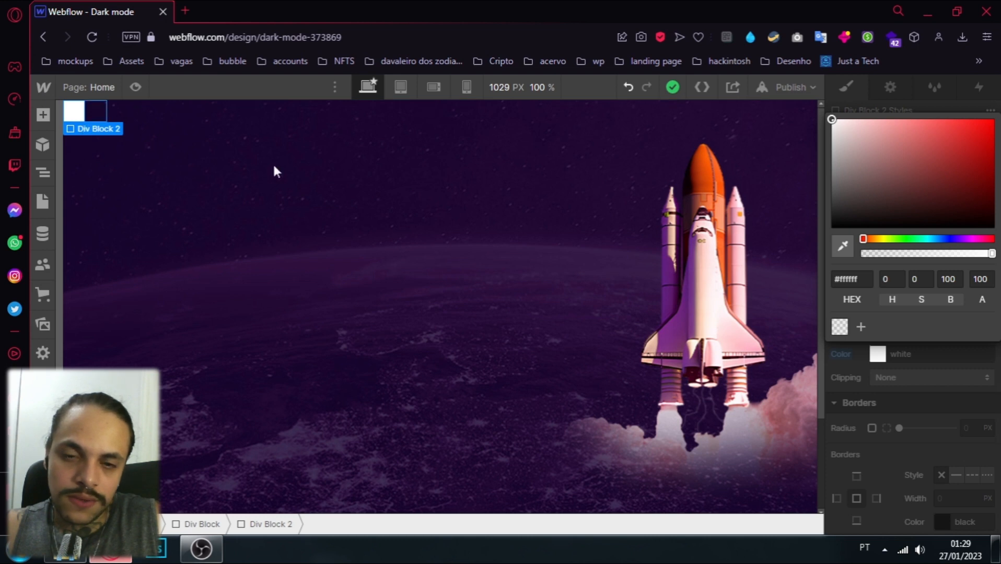
click(860, 376)
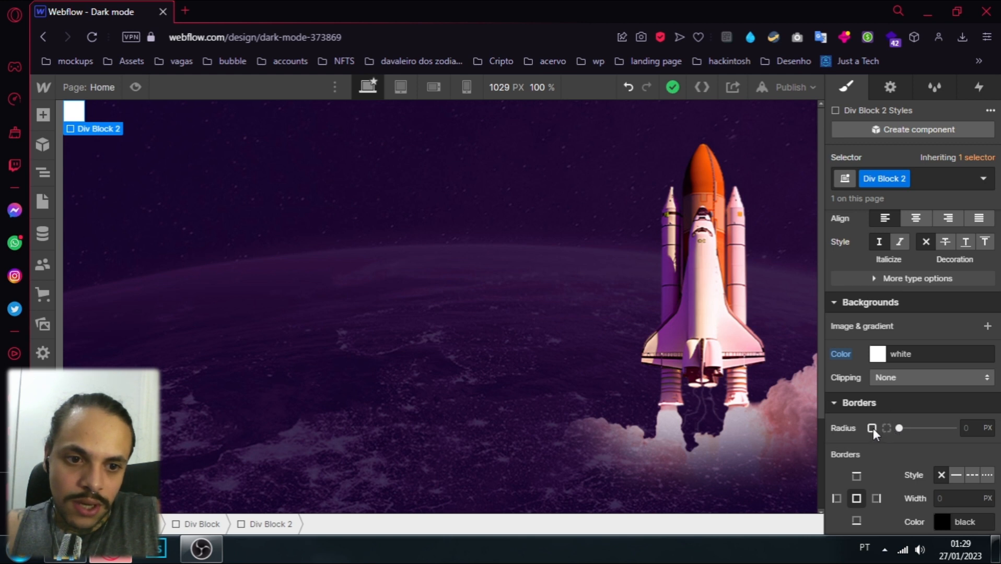
Round the white inner div block into a circle with a border radius of 100%
scroll(861, 423, down, 1)
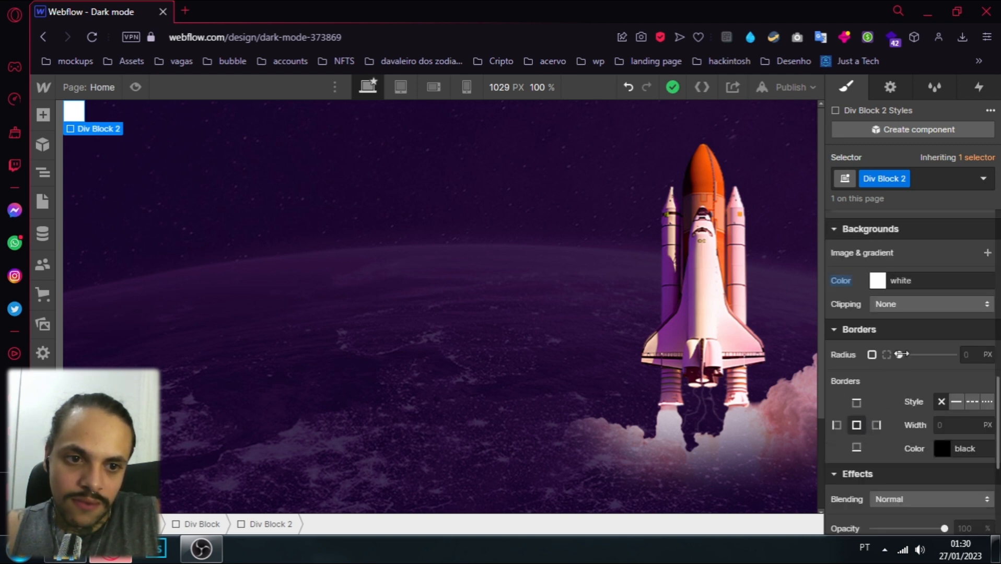
drag(900, 354, 952, 355)
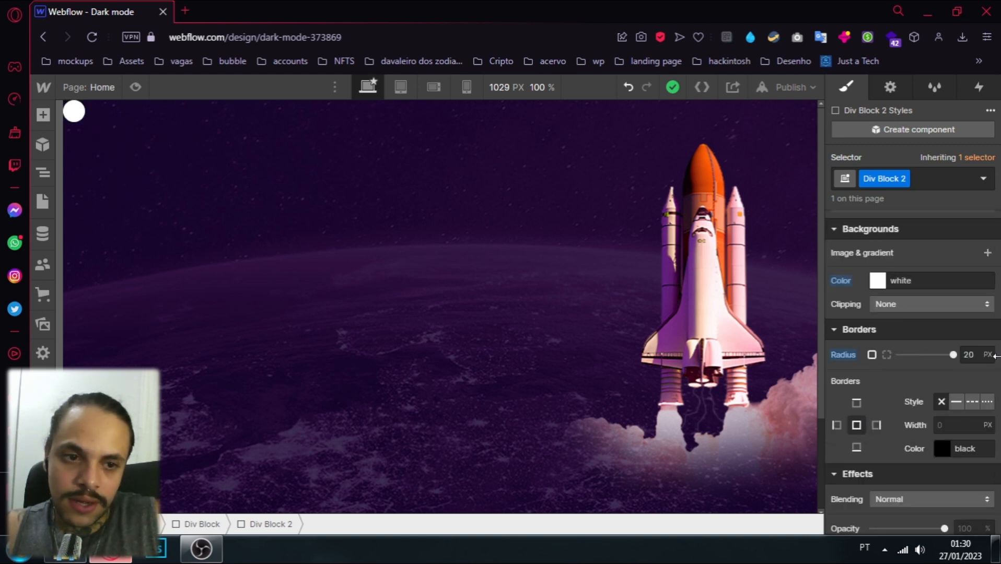
scroll(981, 354, up, 4)
scroll(904, 362, down, 2)
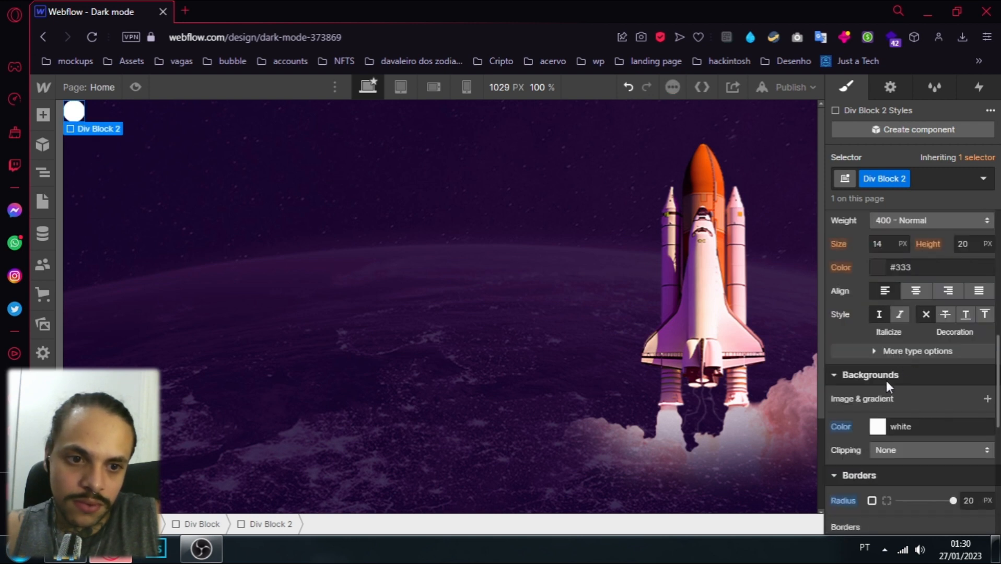
scroll(888, 380, down, 2)
click(986, 354)
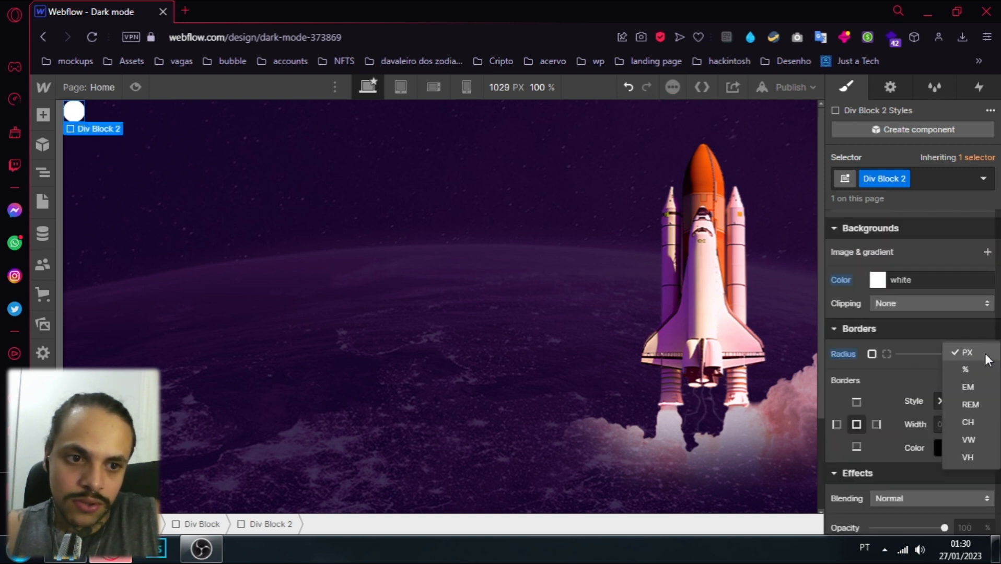
click(970, 364)
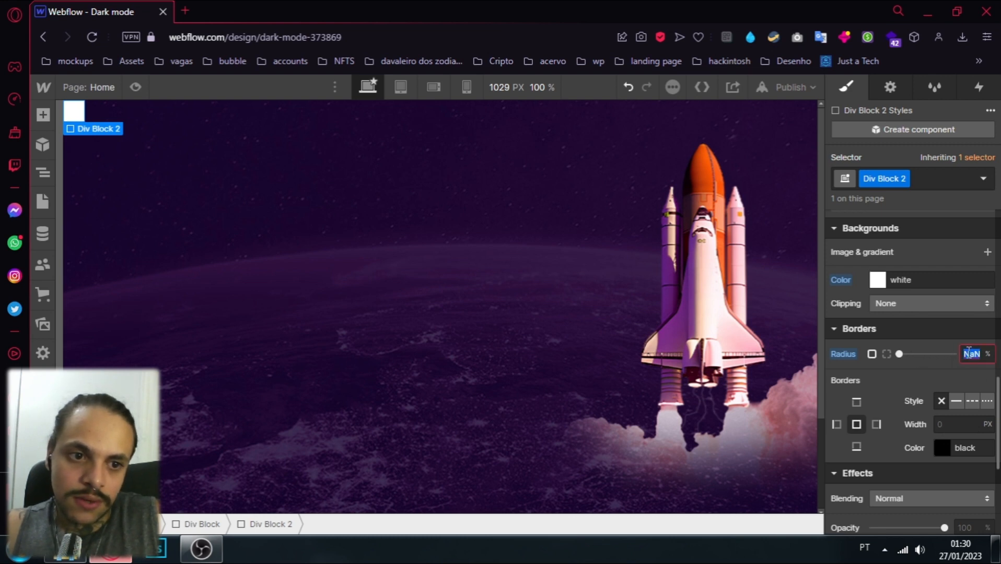
text(100)
key(Tab)
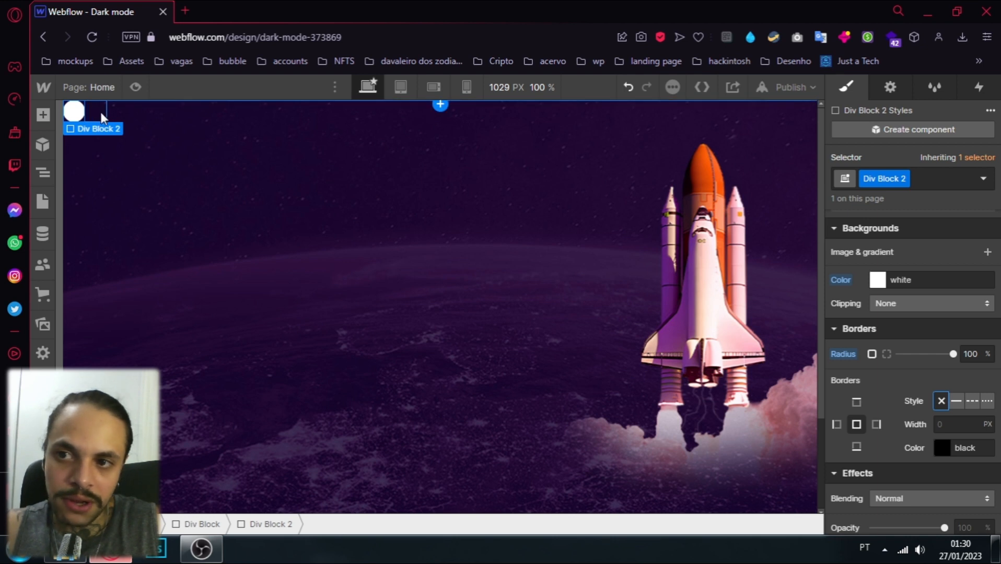
Give the outer div block a 20 px corner radius and a solid white border 4 px wide
click(530, 205)
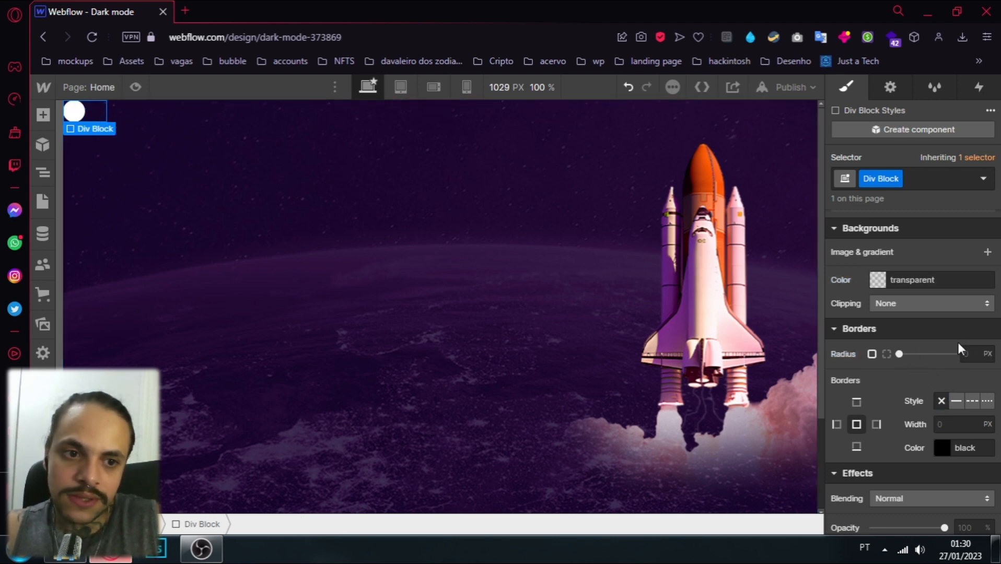
drag(899, 354, 976, 355)
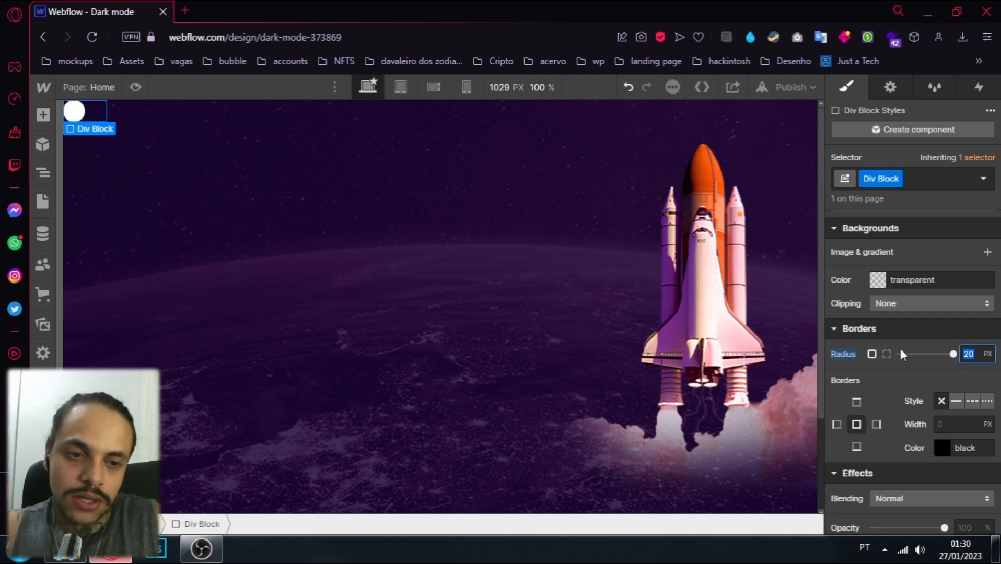
click(955, 399)
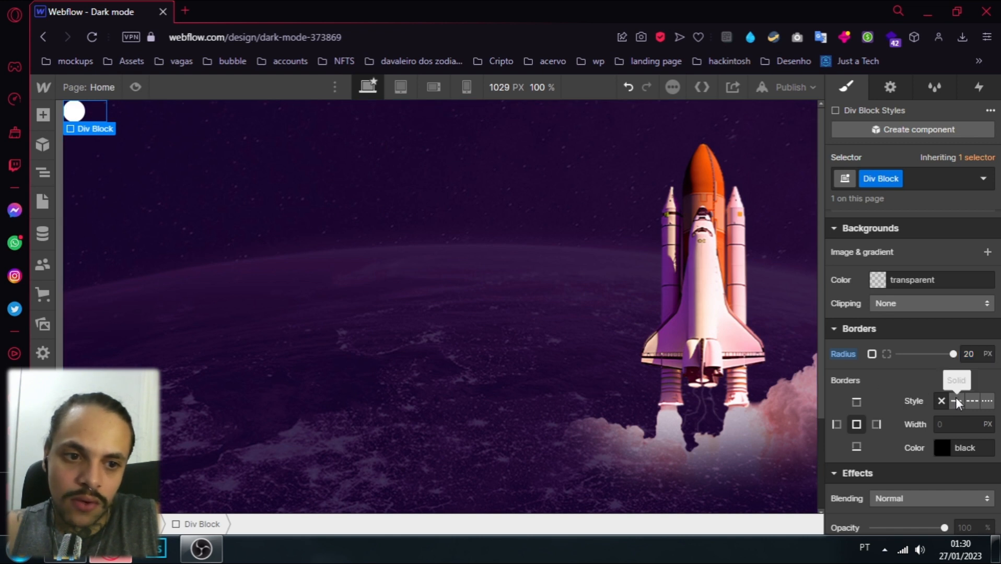
click(951, 424)
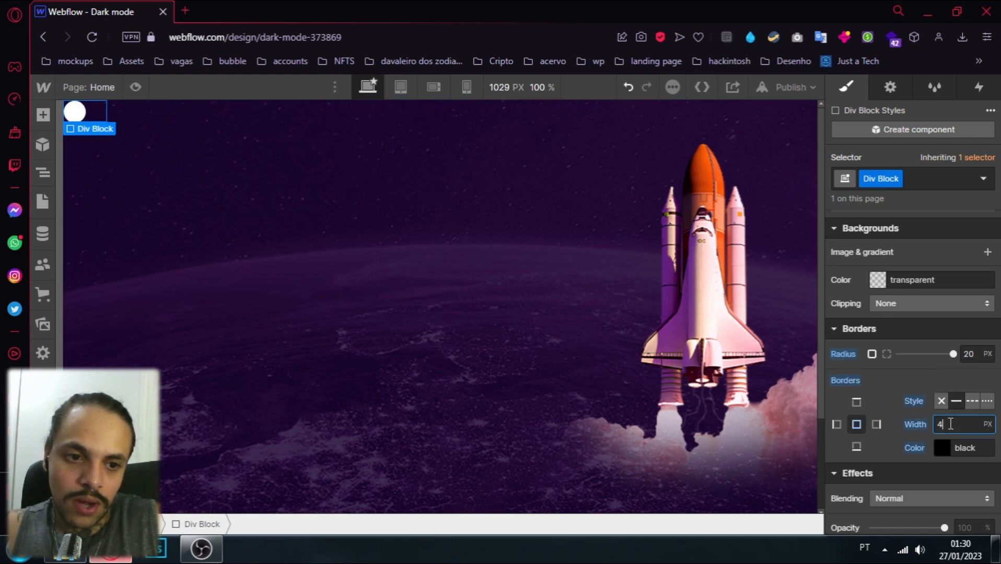
click(942, 448)
drag(836, 314, 832, 213)
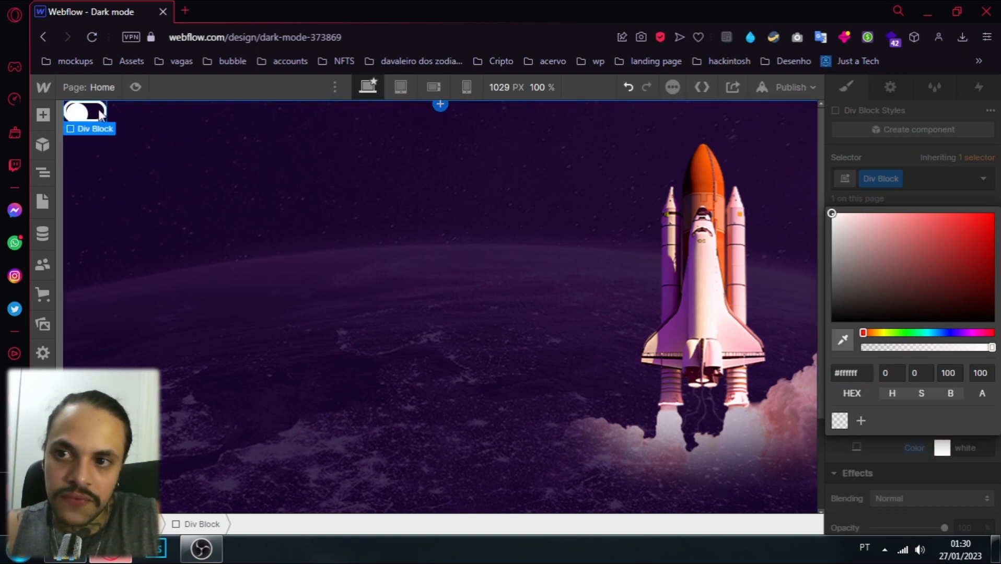
Set the top and bottom padding of the outer toggle div block to 2 px each
scroll(865, 190, up, 1)
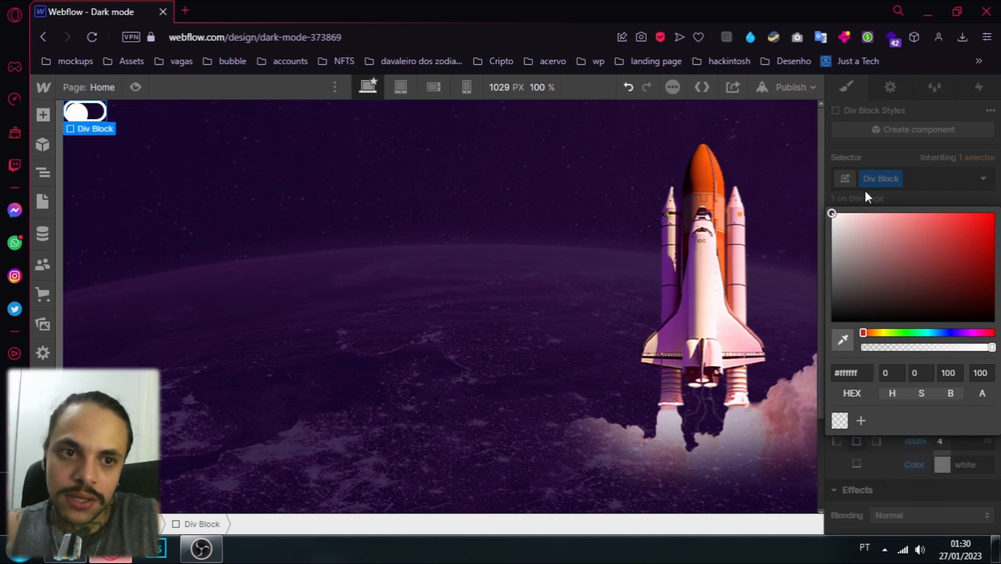
scroll(888, 240, up, 5)
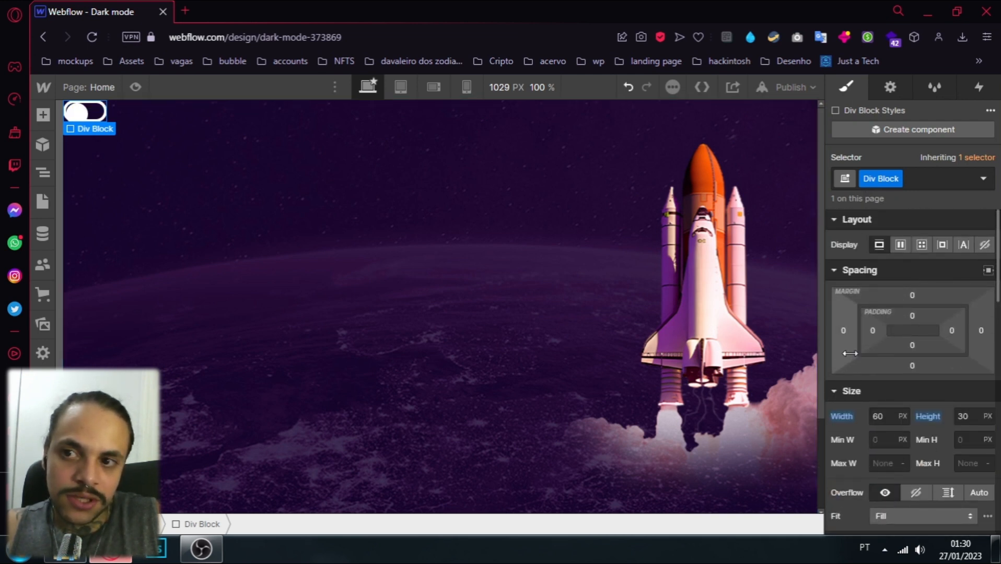
click(914, 315)
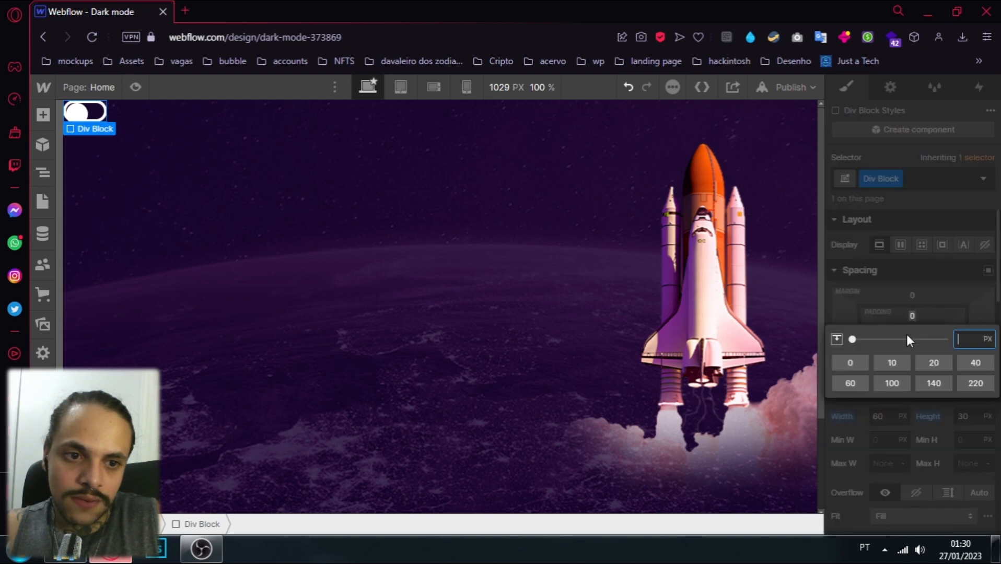
text(2)
key(Return)
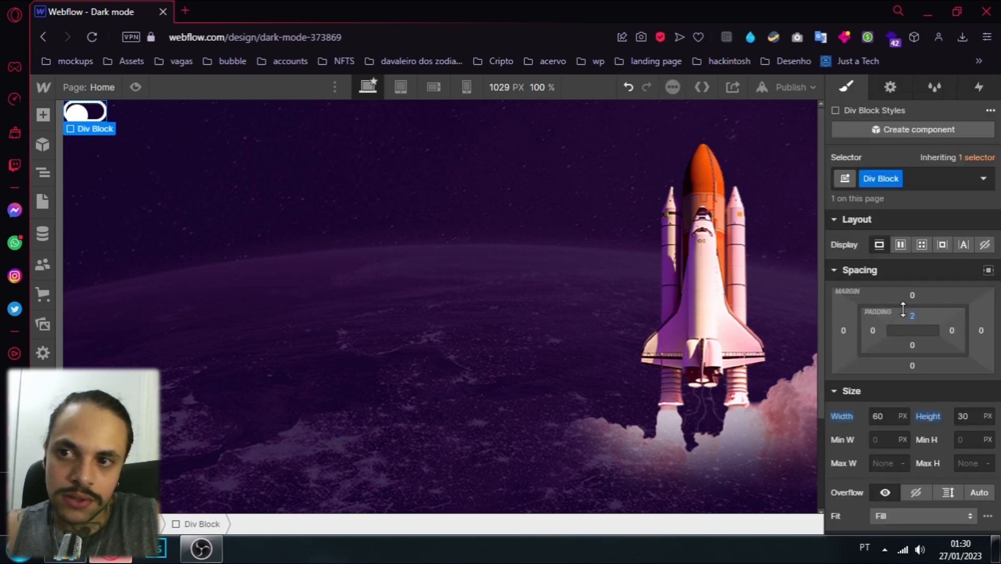
click(913, 345)
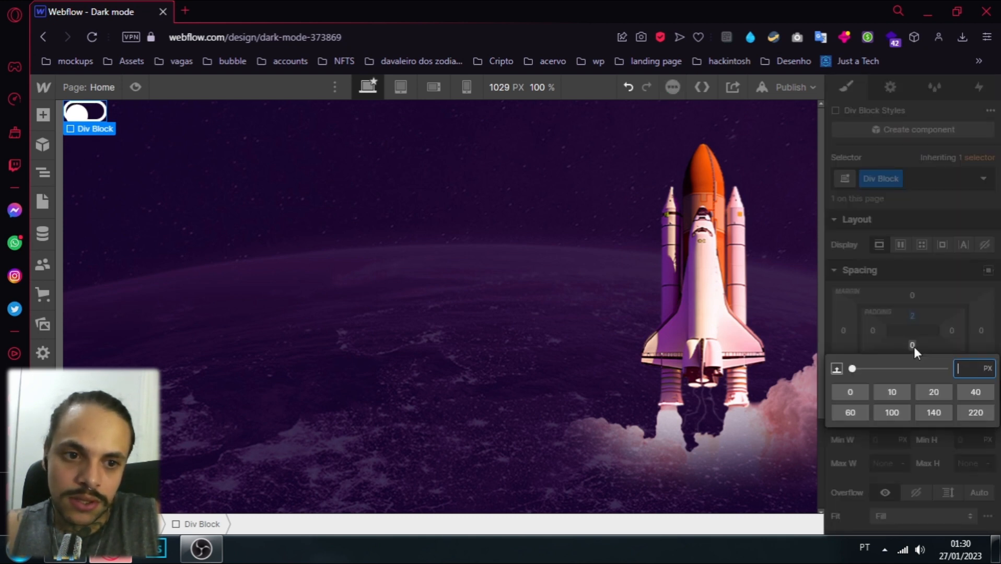
text(2)
key(Return)
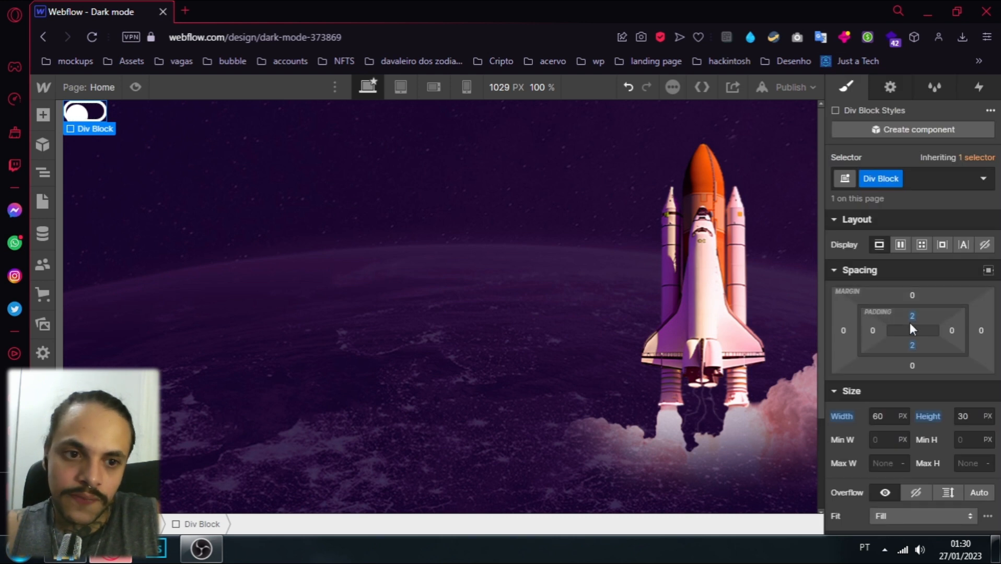
Set the right and left padding of the outer toggle div block to 2 px each
click(953, 333)
text(2)
key(Return)
click(872, 330)
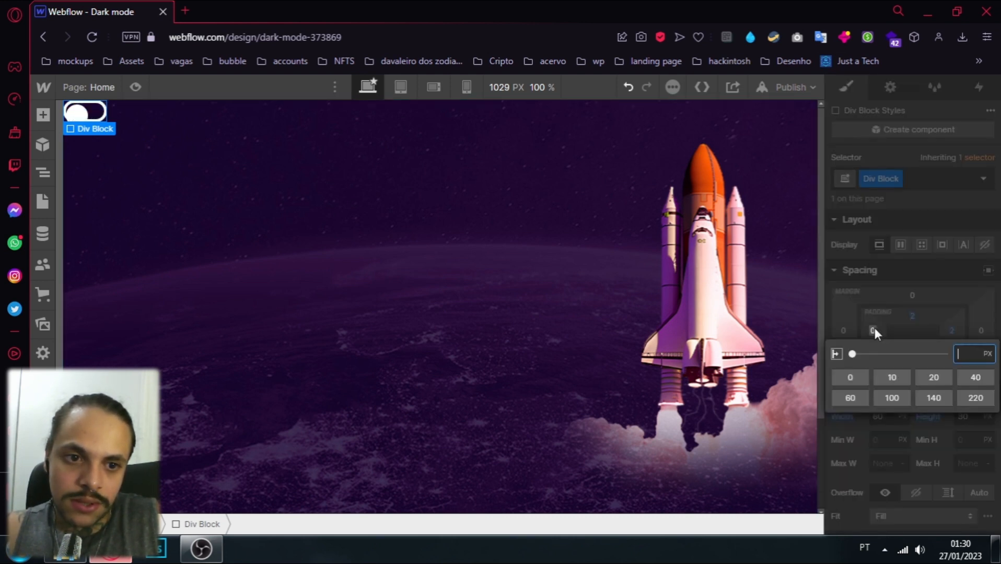
text(2)
key(Return)
Resize the white circle inside the toggle to 18 px wide by 18 px high
click(80, 116)
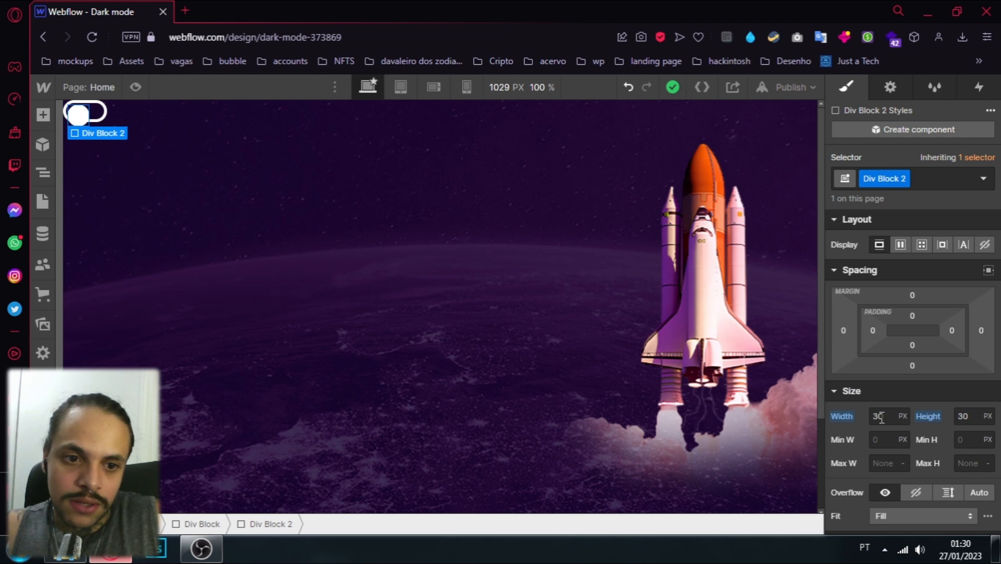
drag(878, 417, 876, 414)
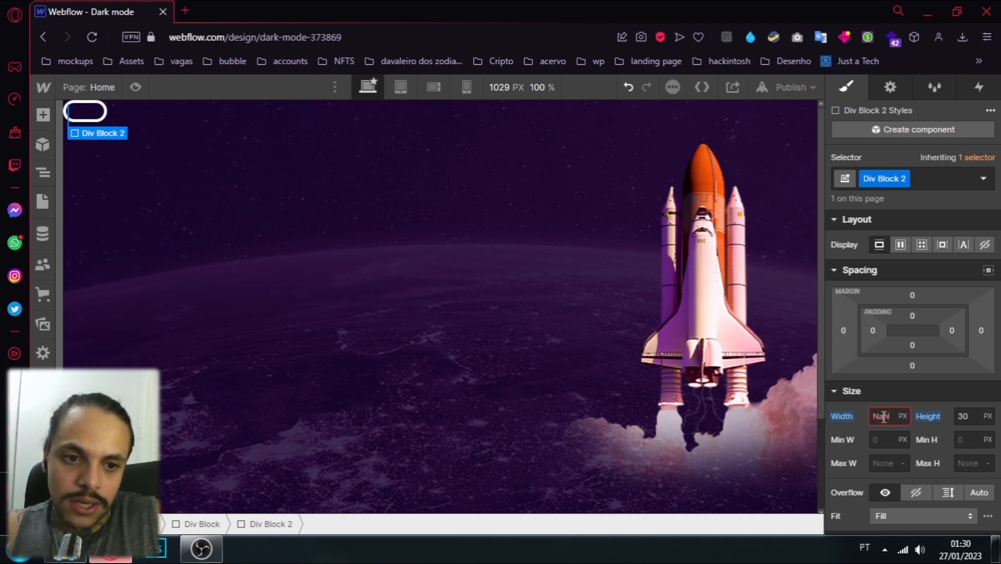
double_click(884, 416)
key(BackSpace)
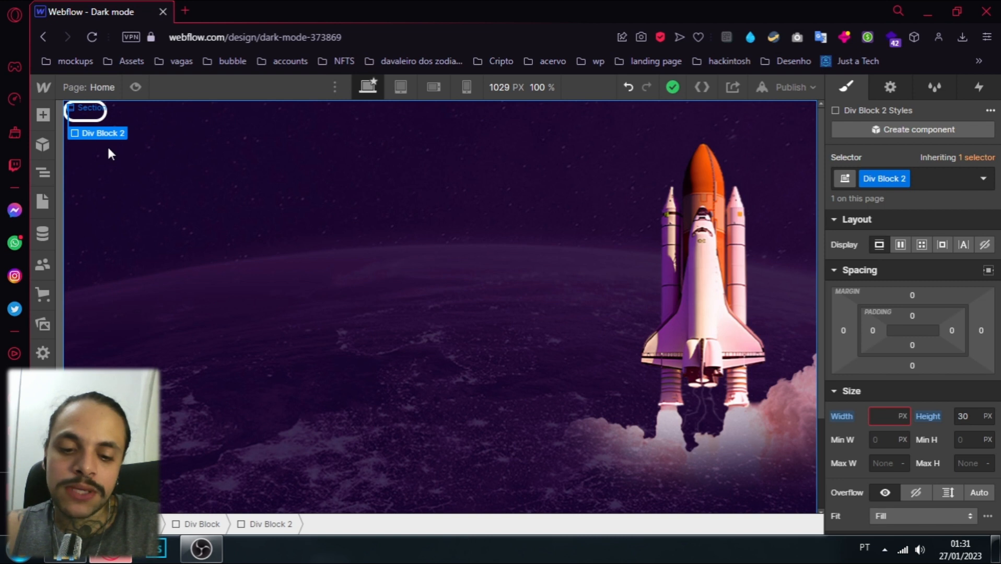
text(18)
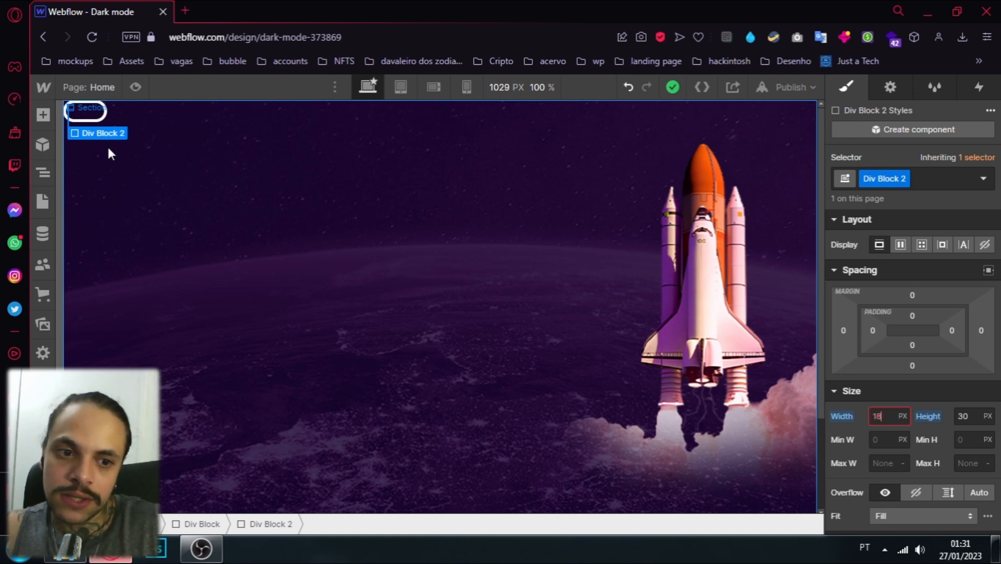
key(Tab)
text(18)
key(Tab)
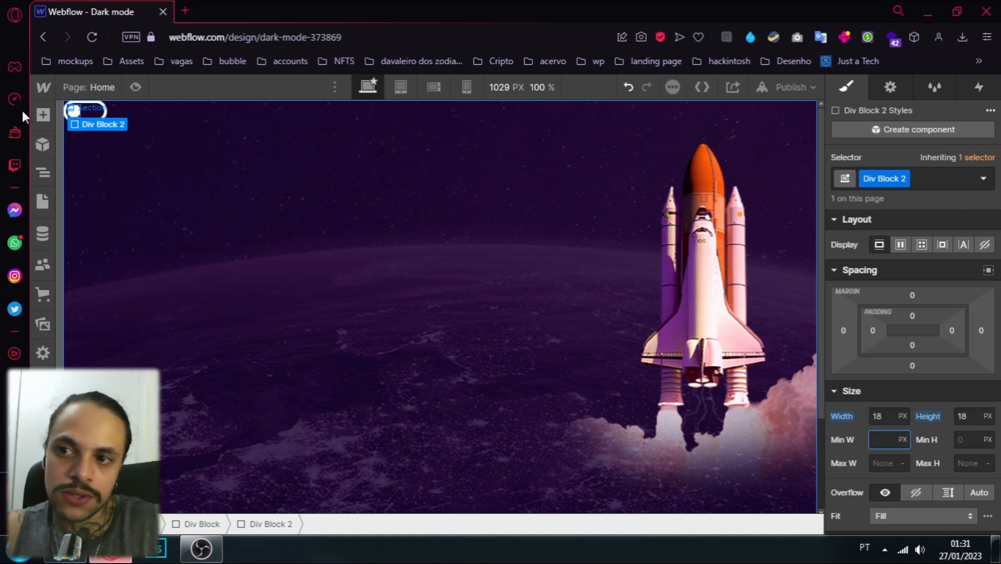
Set the outer toggle div block's position to Absolute and anchor it to the page's top-right corner
click(83, 190)
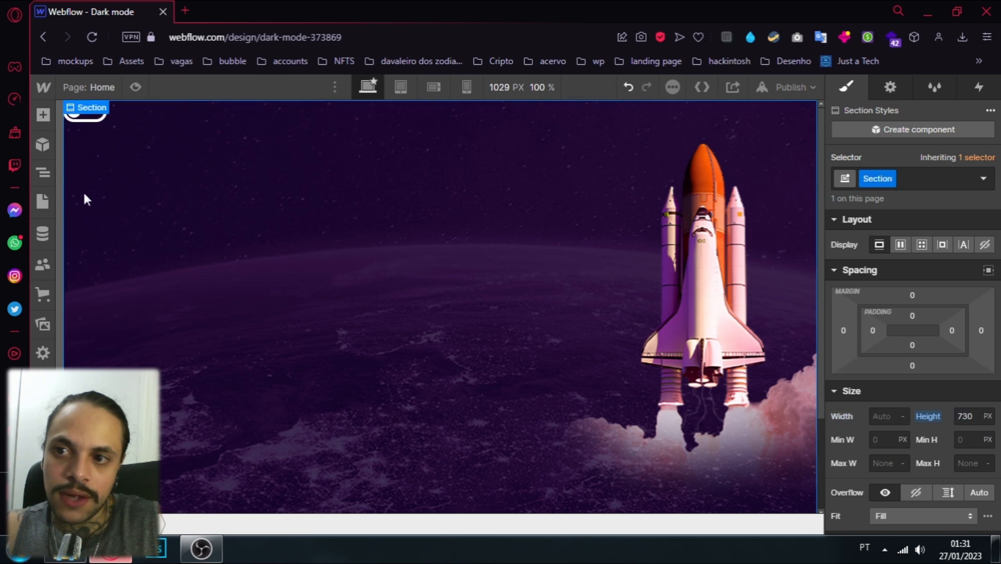
click(73, 111)
click(104, 164)
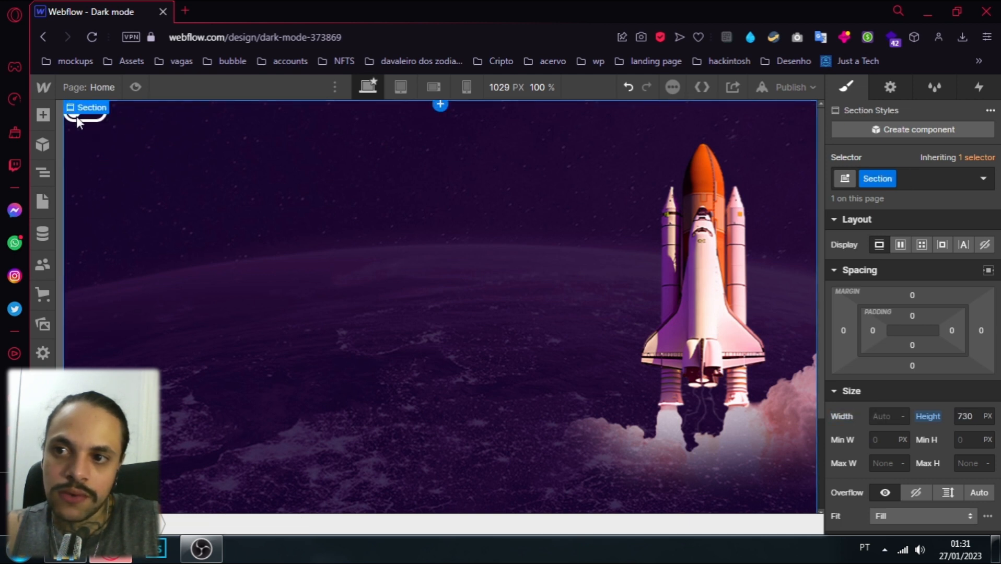
click(77, 119)
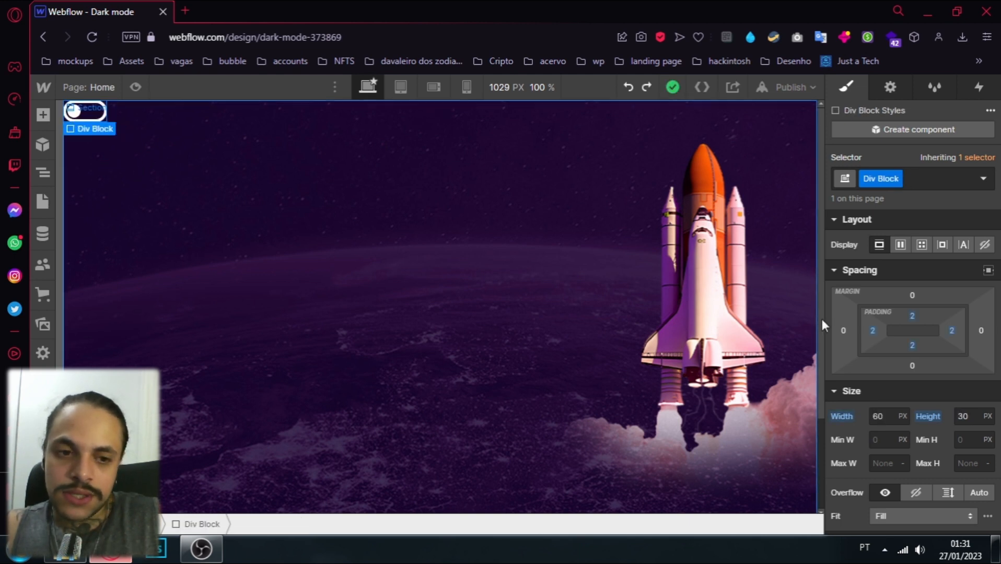
scroll(828, 324, down, 3)
scroll(950, 366, up, 3)
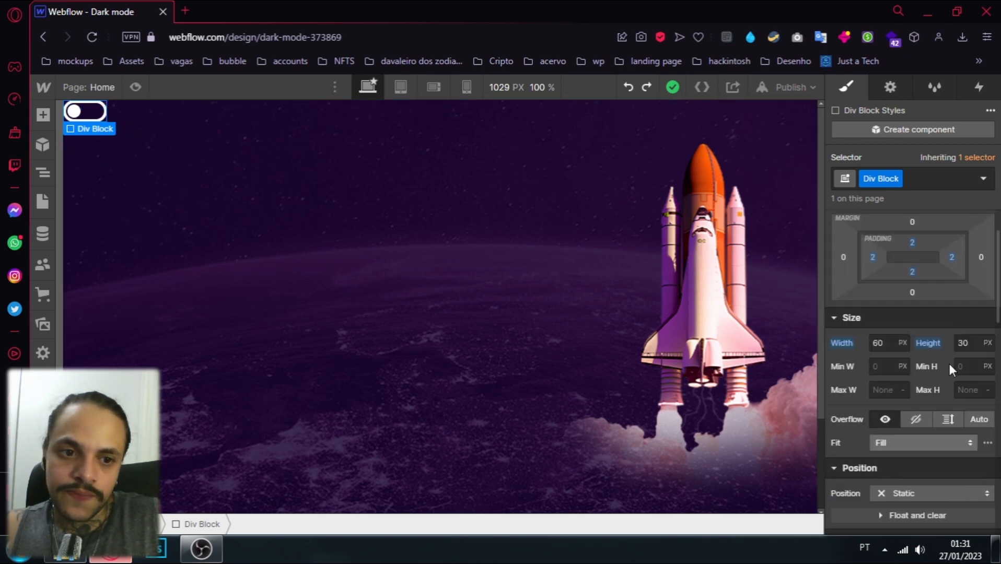
scroll(974, 327, down, 4)
scroll(927, 322, up, 1)
scroll(927, 322, up, 3)
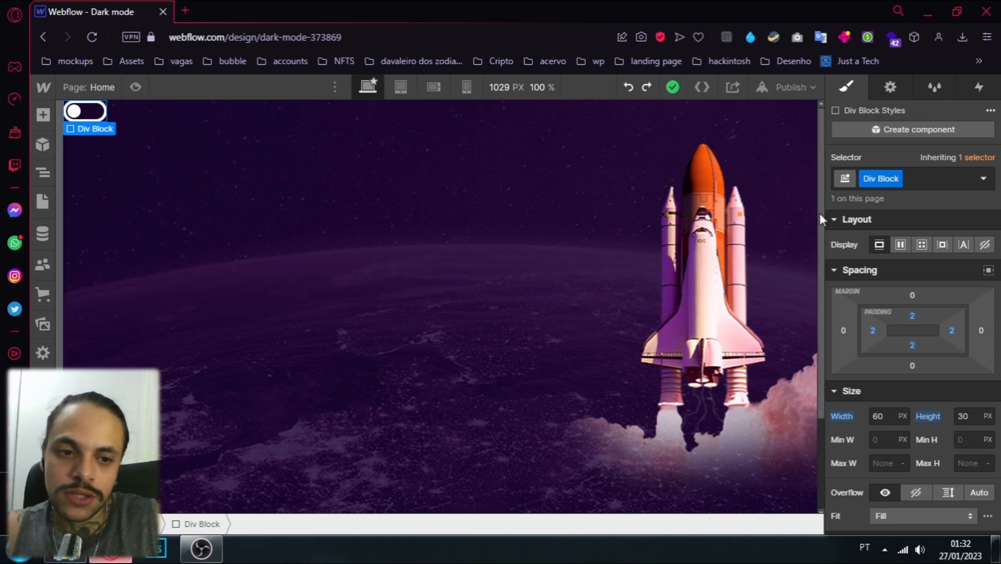
scroll(970, 402, down, 4)
click(944, 354)
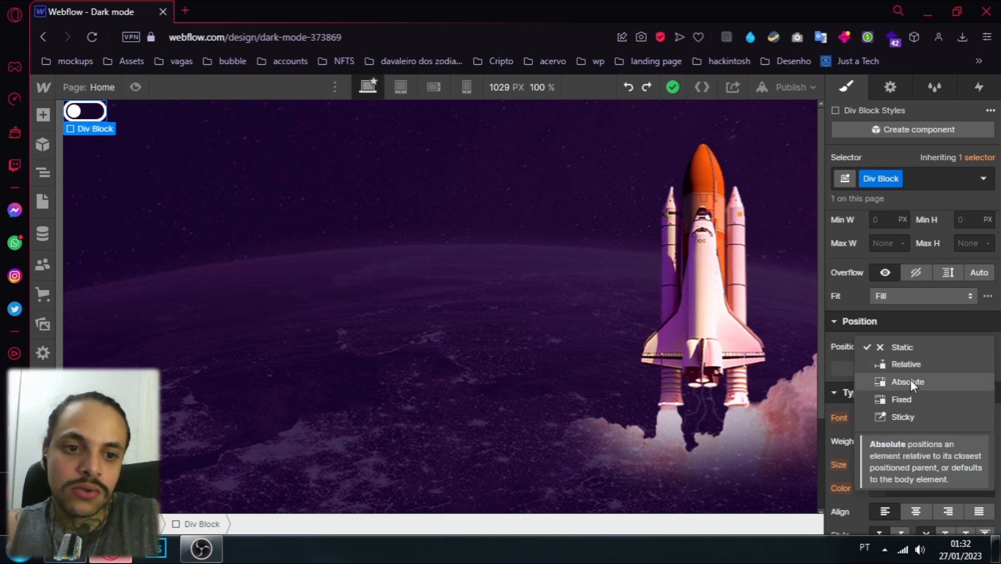
click(910, 382)
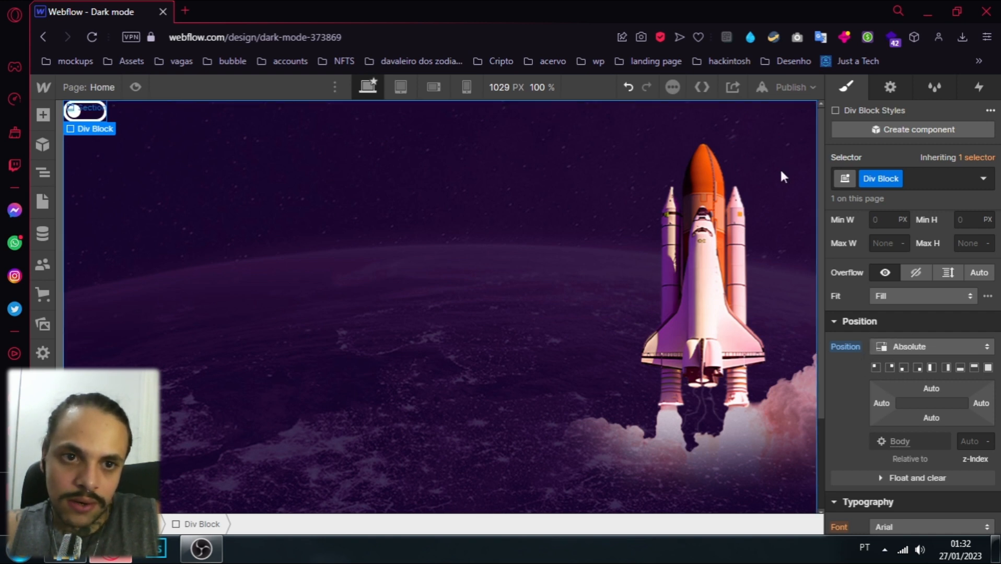
click(890, 368)
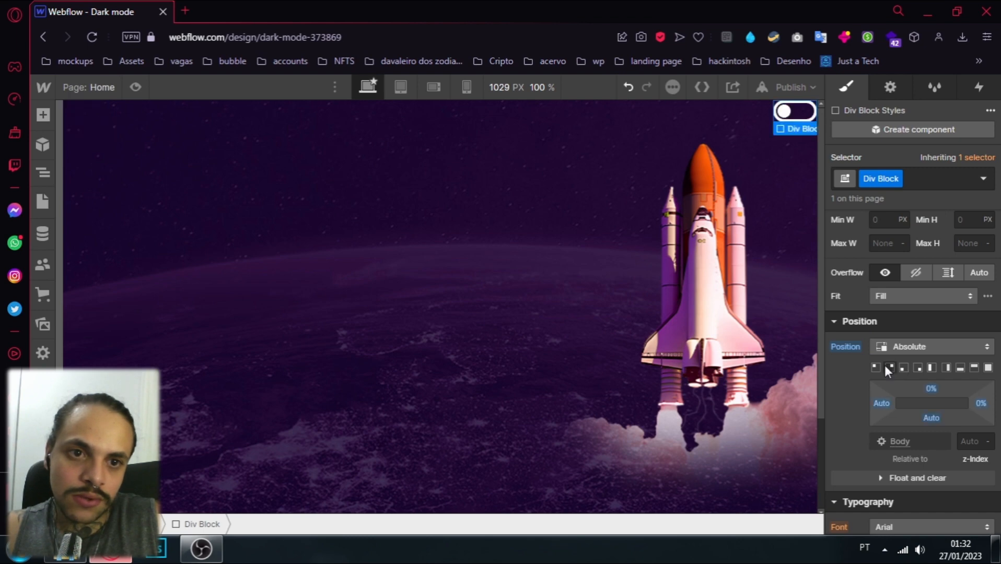
scroll(745, 209, down, 3)
scroll(732, 224, up, 3)
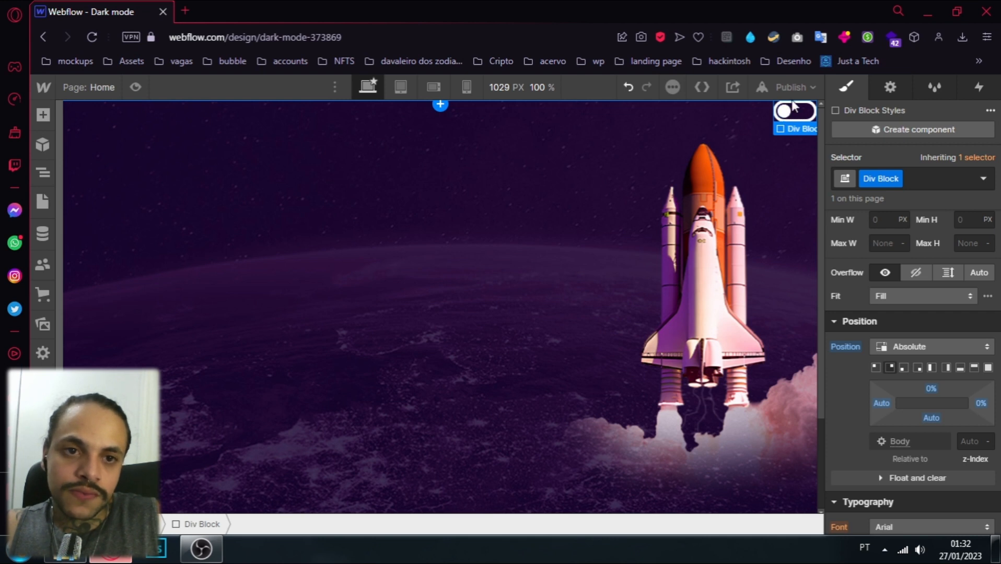
Rename the class of the toggle's inner white circle to "Switch"
click(784, 111)
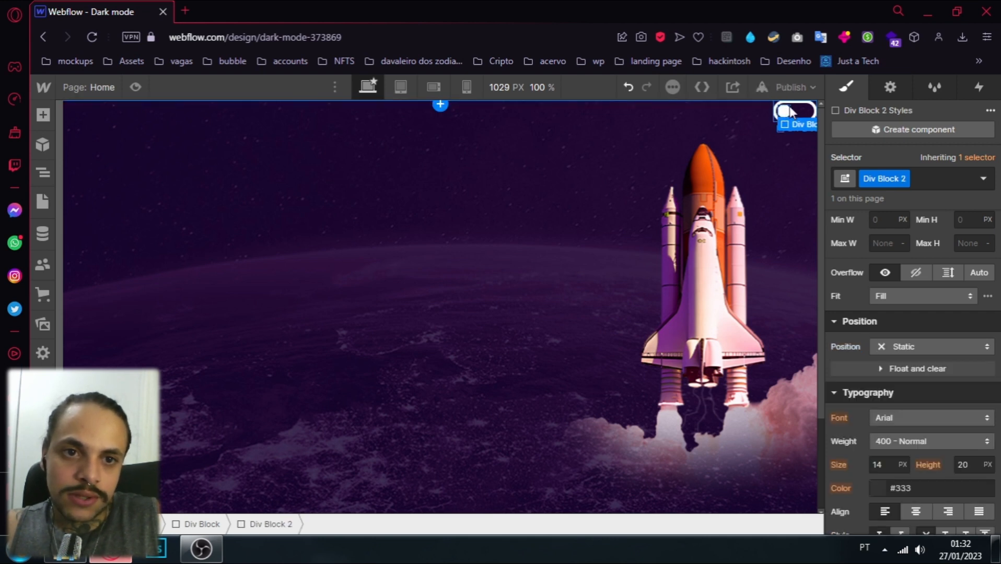
click(904, 179)
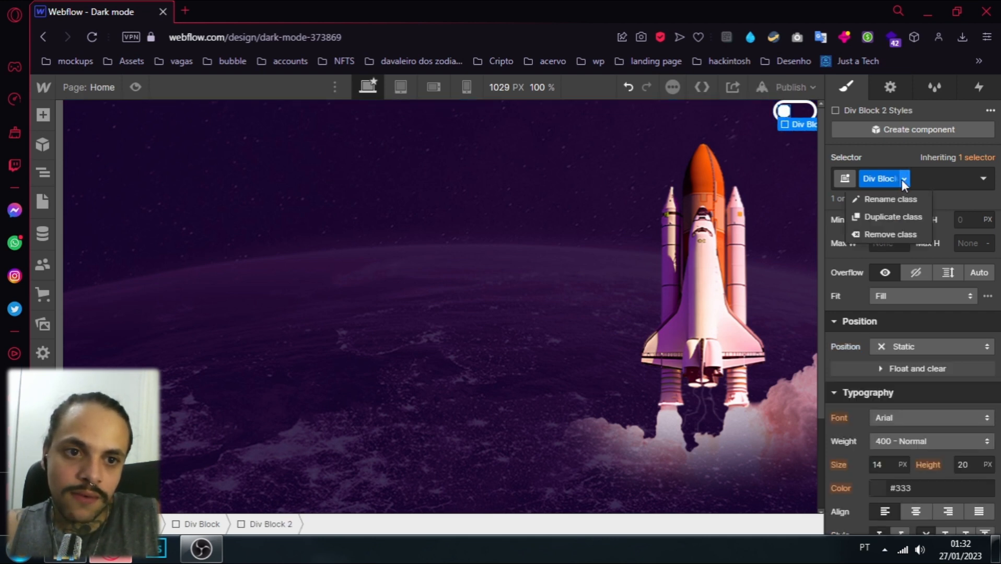
click(887, 198)
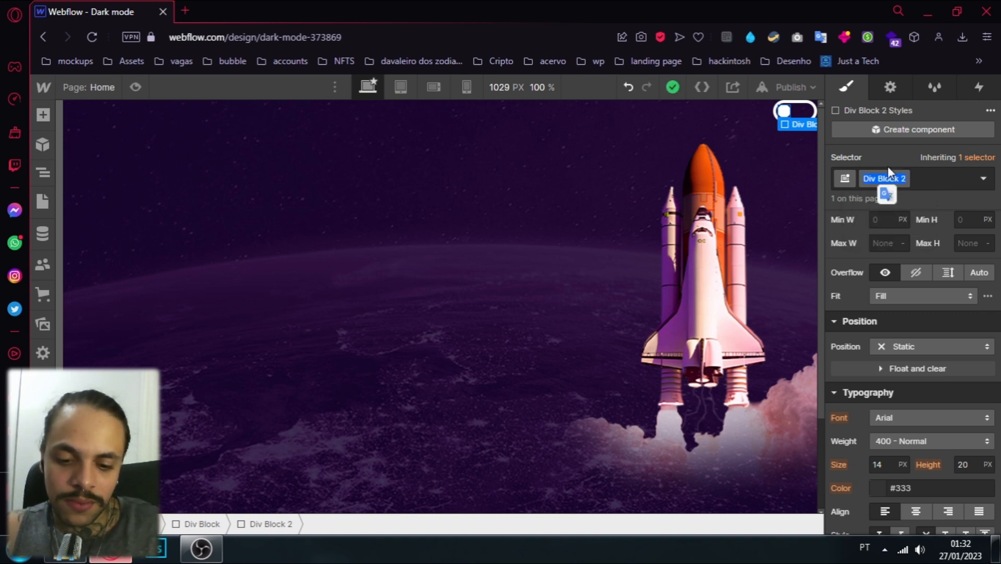
text(Swit)
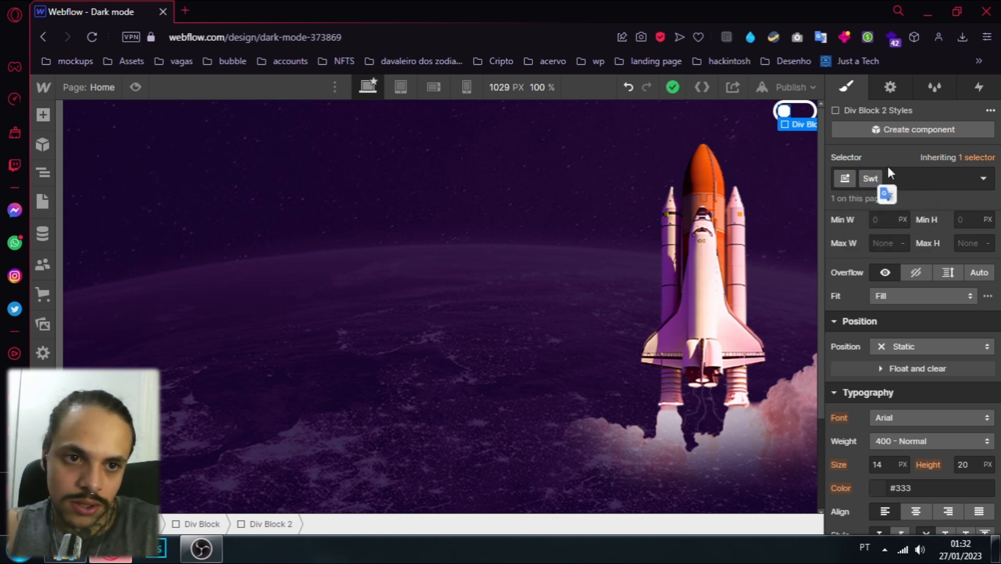
text(ch)
key(Return)
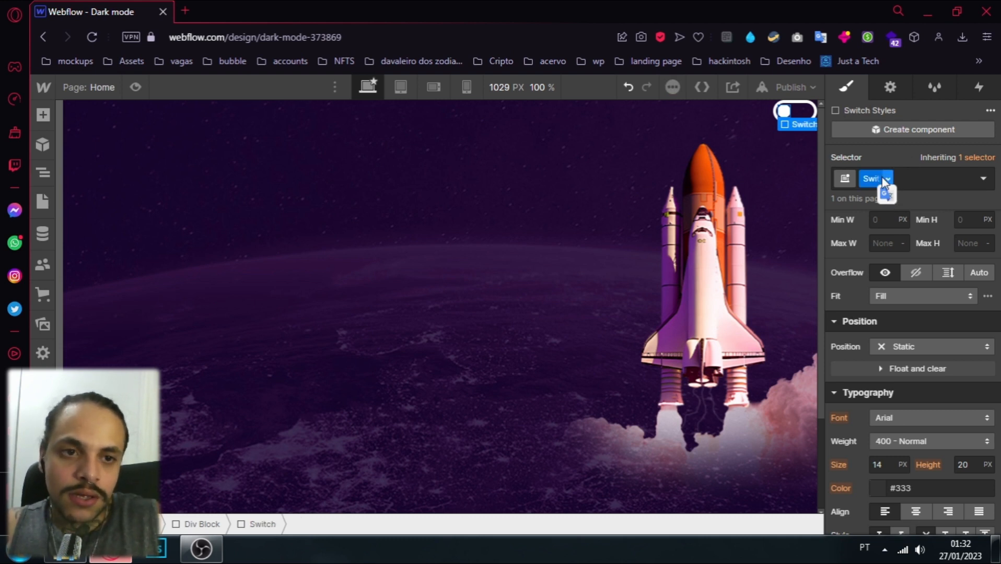
Add a Mouse click (tap) element trigger to the Switch circle, with Start an animation as its first-click action
click(980, 86)
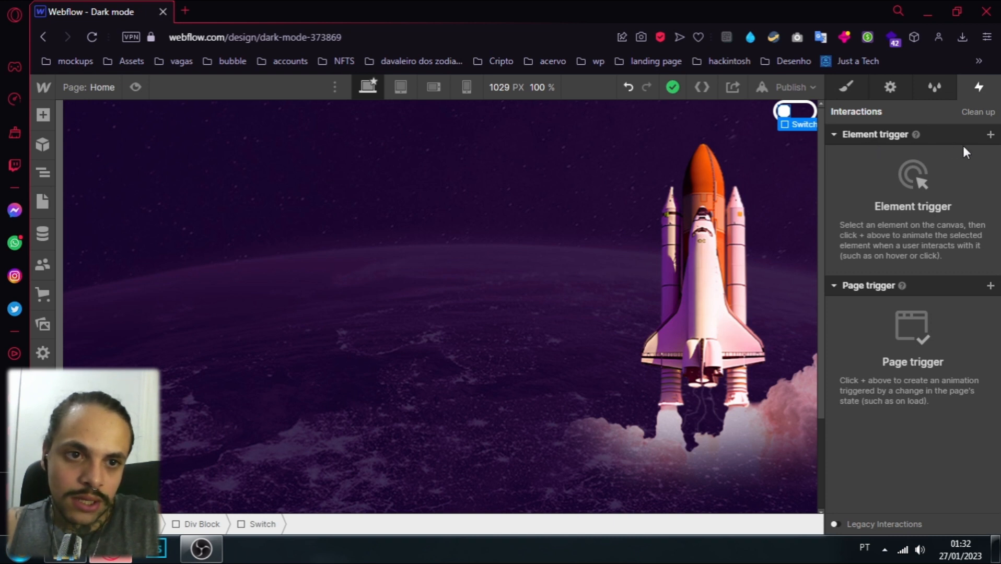
click(990, 135)
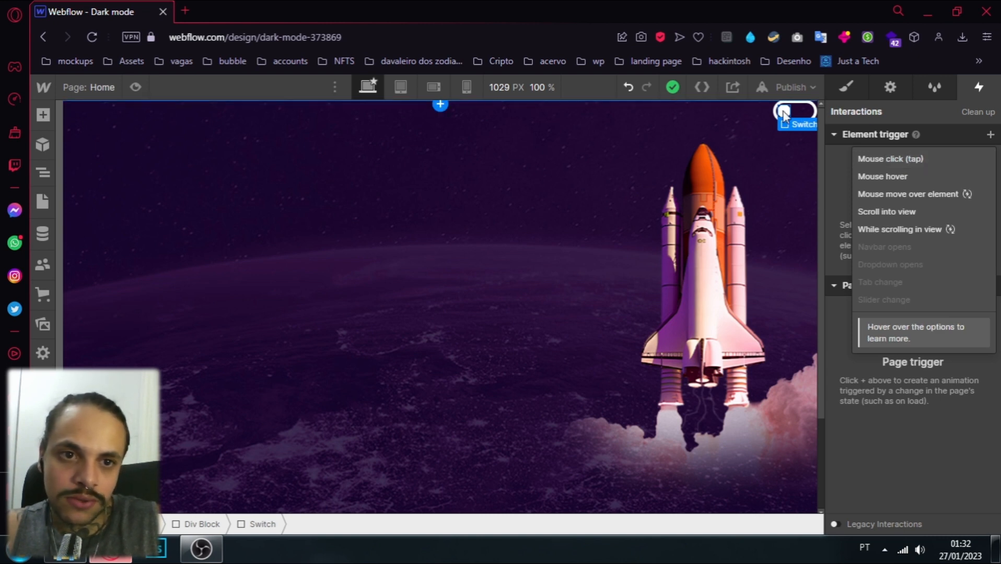
click(899, 155)
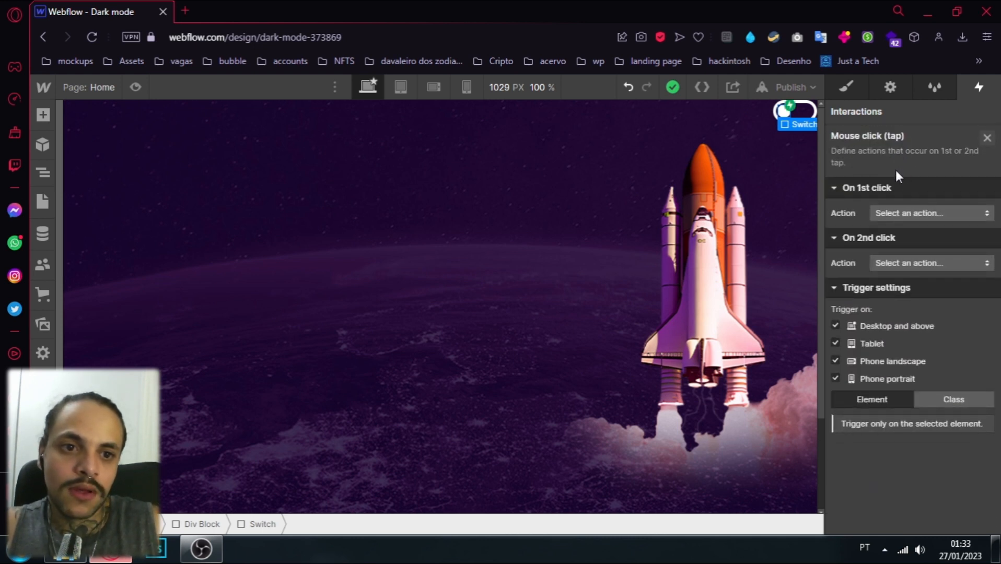
click(893, 213)
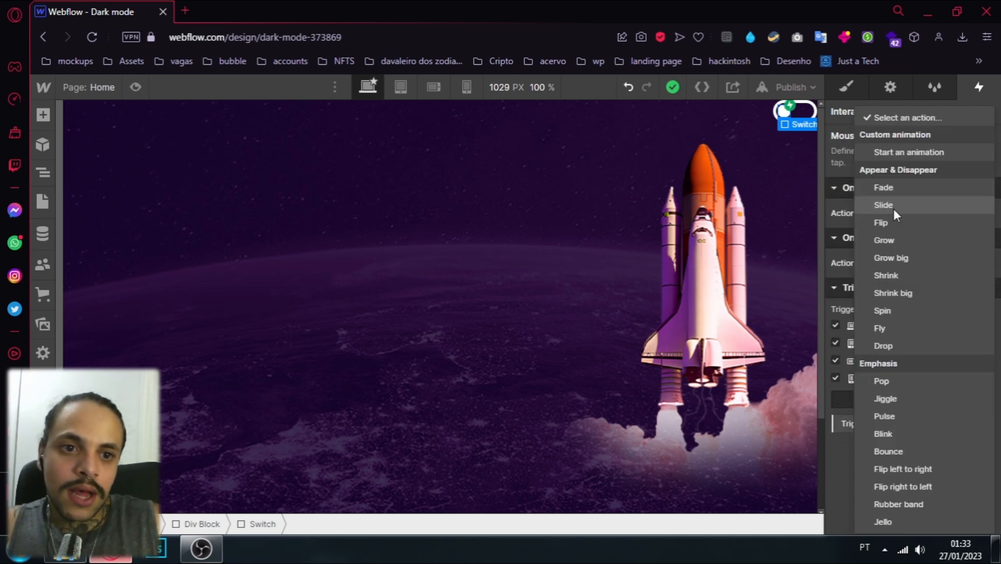
click(925, 155)
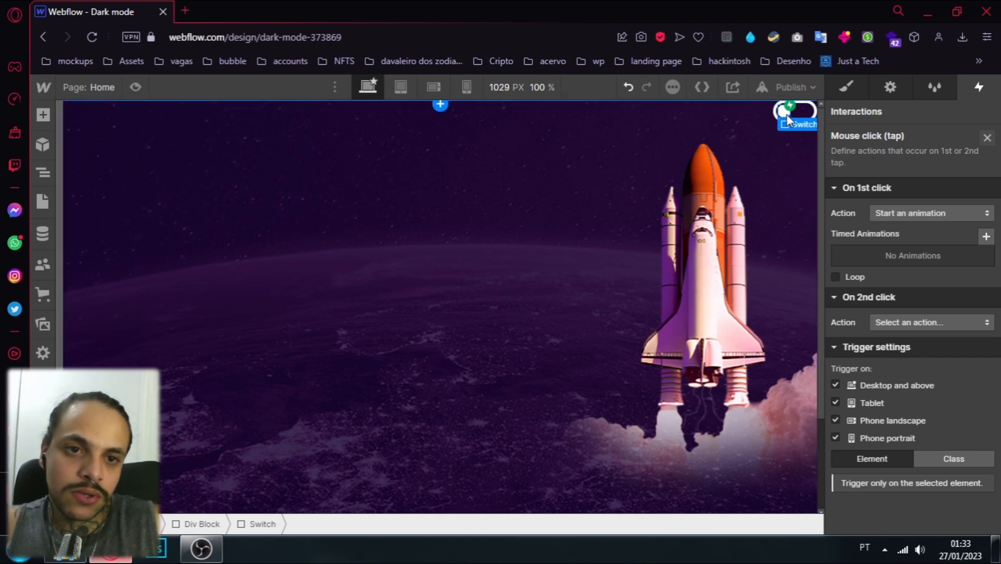
Create a timed animation named "Dark mode" for the first click and save it without actions
click(979, 238)
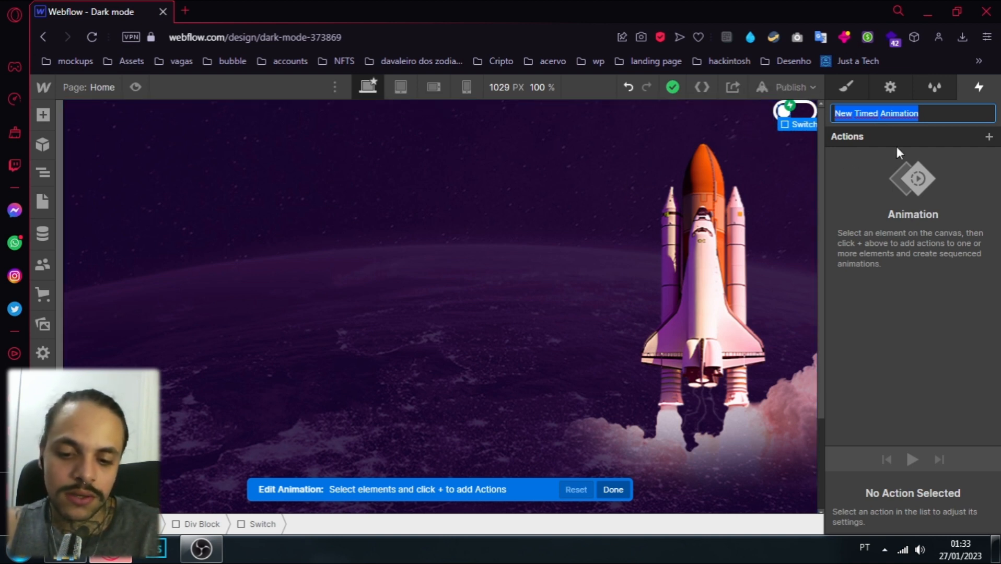
text(Dark mode)
key(Return)
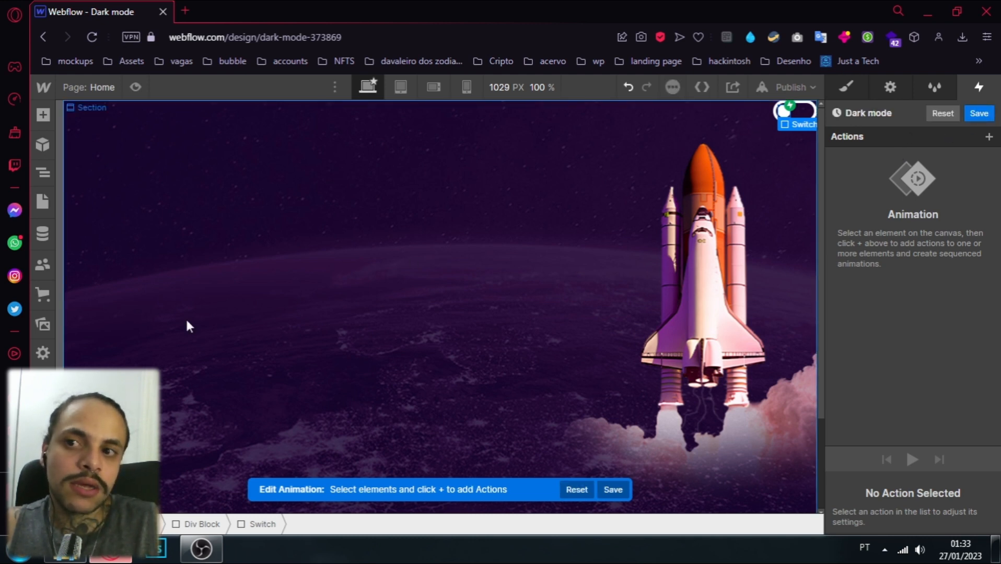
click(978, 114)
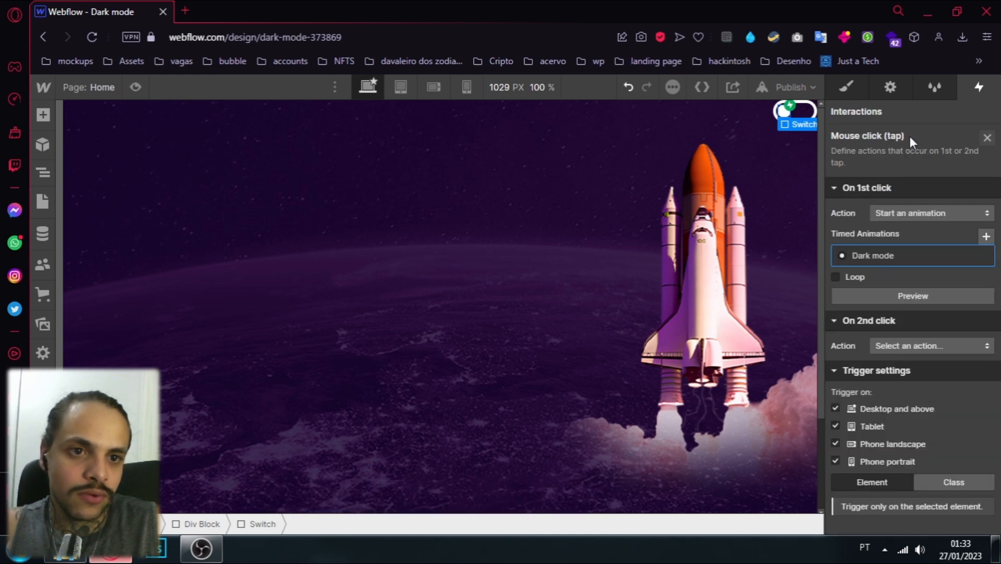
Add a Text Block element to the page inside the section
click(42, 115)
scroll(97, 324, down, 4)
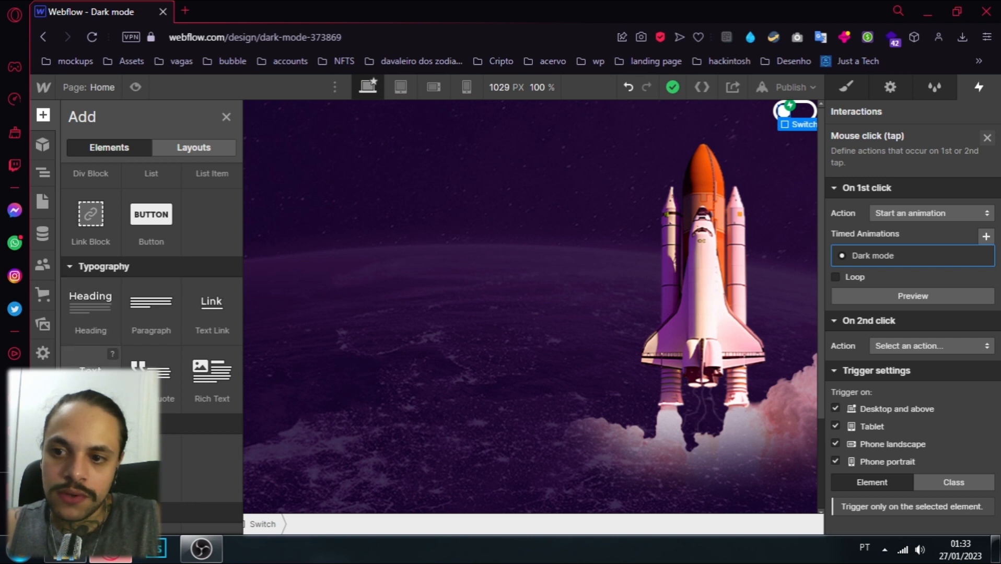
drag(149, 354, 313, 304)
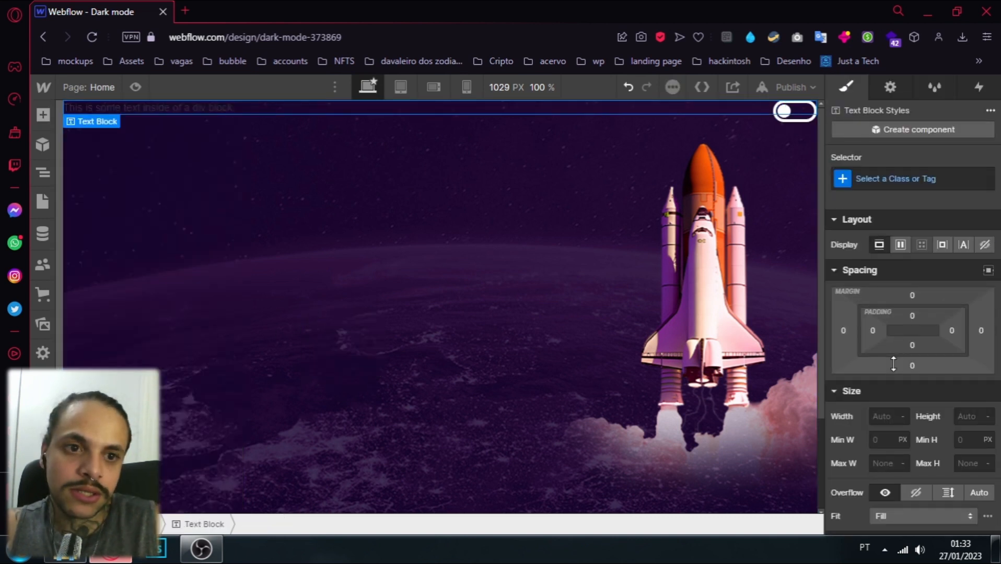
Set the new text block's background color to white
scroll(896, 366, down, 3)
scroll(896, 366, down, 4)
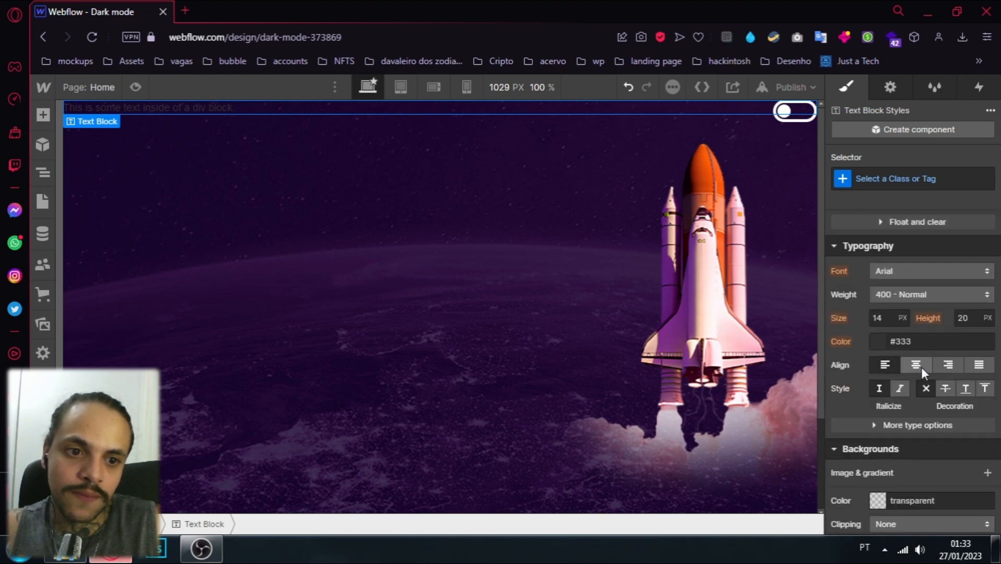
scroll(909, 347, up, 5)
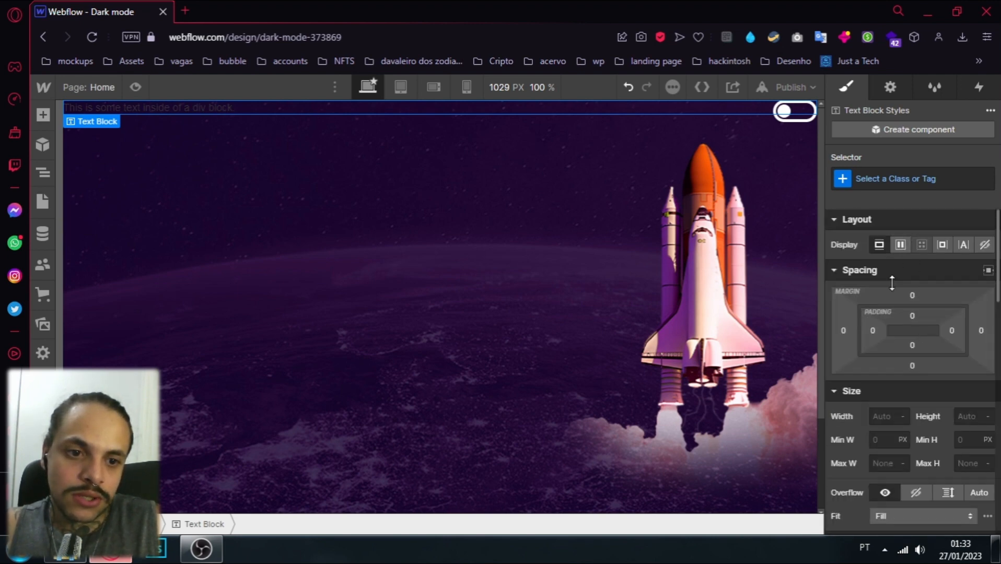
scroll(901, 324, down, 6)
click(879, 354)
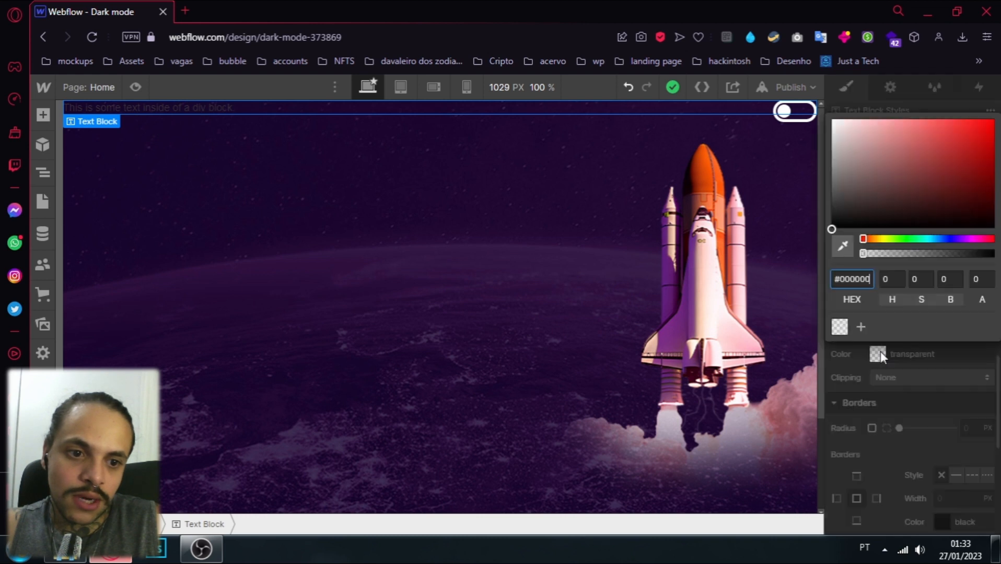
drag(842, 135, 831, 118)
click(893, 359)
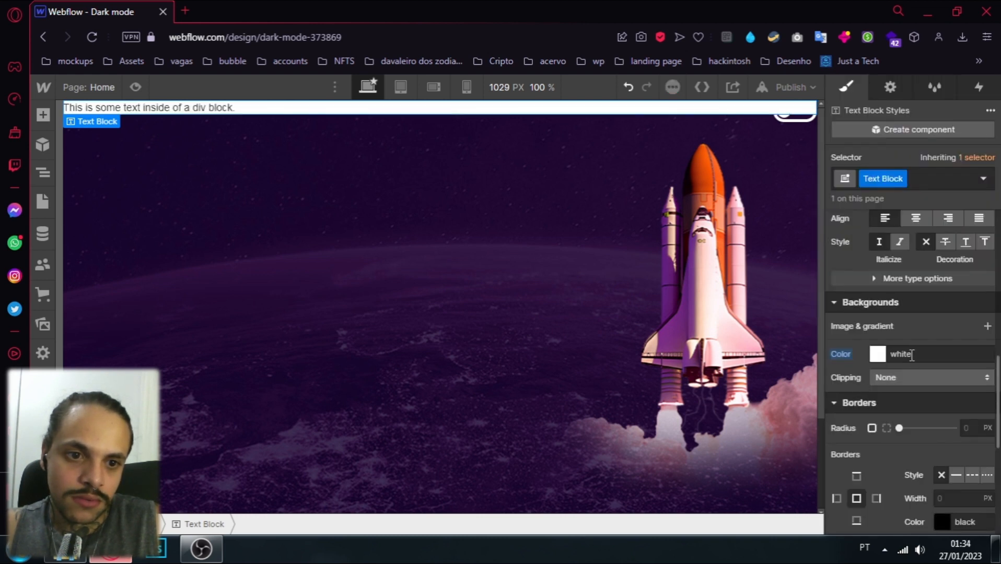
Undo the white background and reset the text block's background color to transparent
click(880, 355)
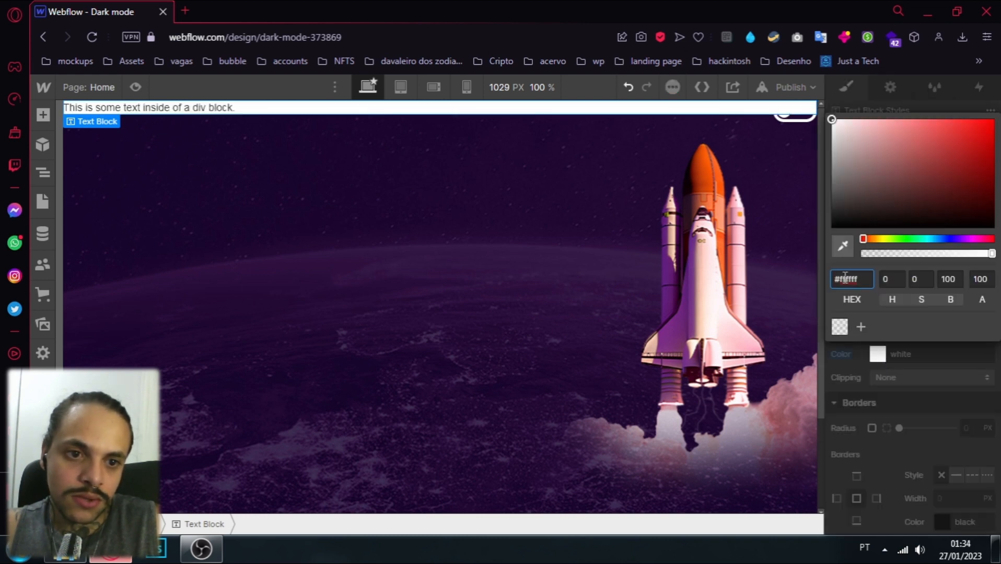
click(880, 377)
key(ctrl+z)
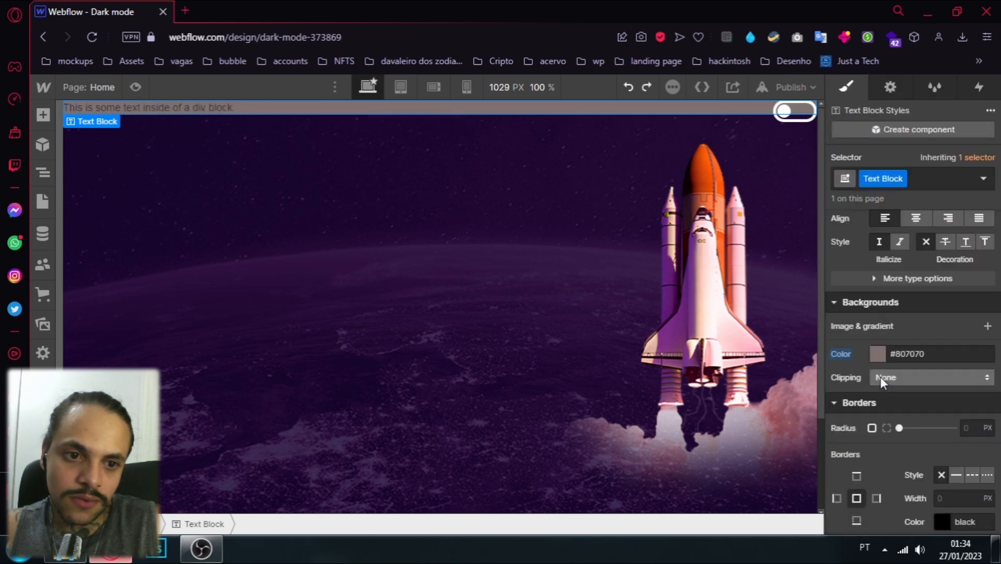
click(877, 357)
click(838, 318)
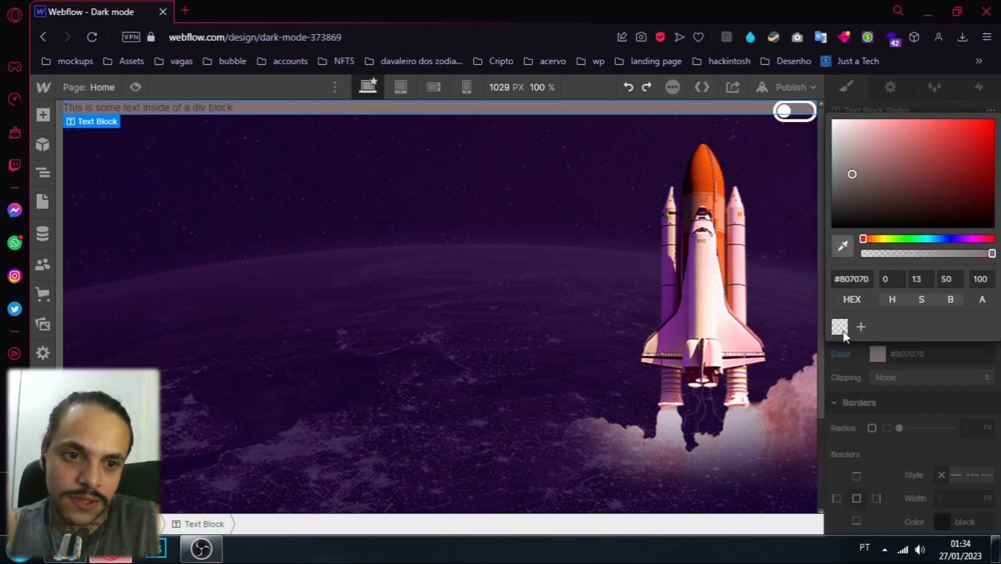
click(840, 327)
click(861, 368)
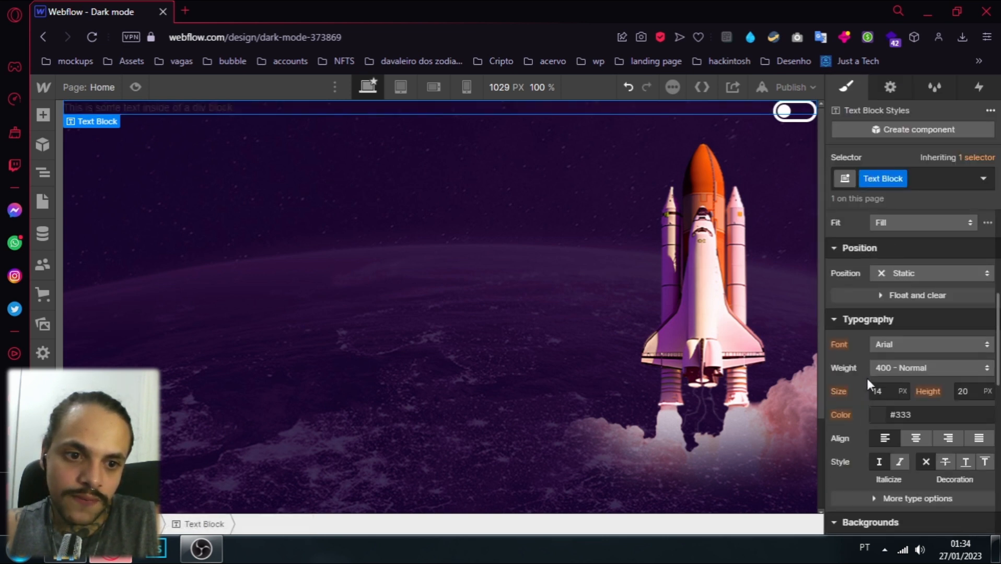
Change the text block's font color to white
click(879, 414)
drag(874, 217, 807, 143)
click(857, 415)
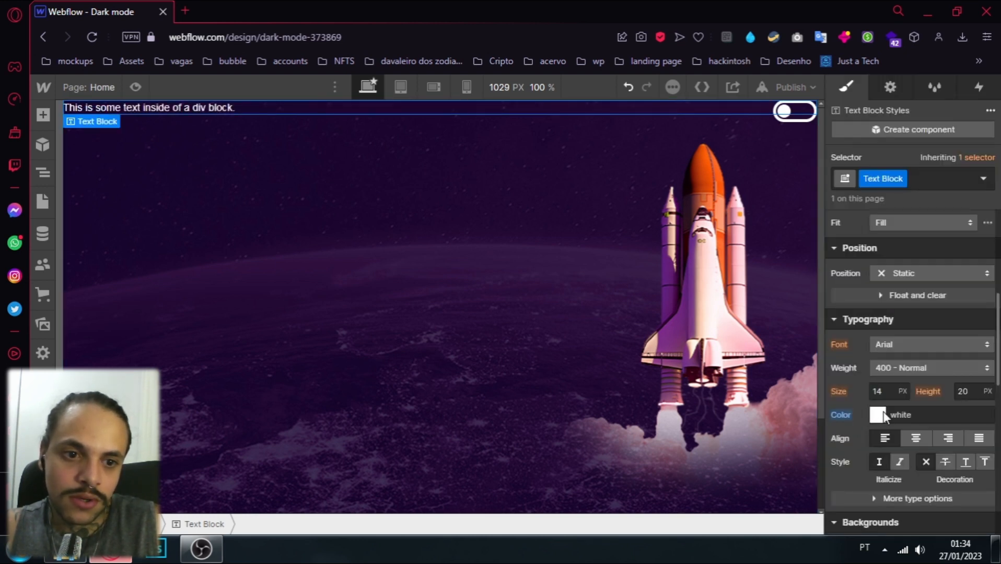
Set the text block's font size to 3 EM
click(877, 392)
click(901, 391)
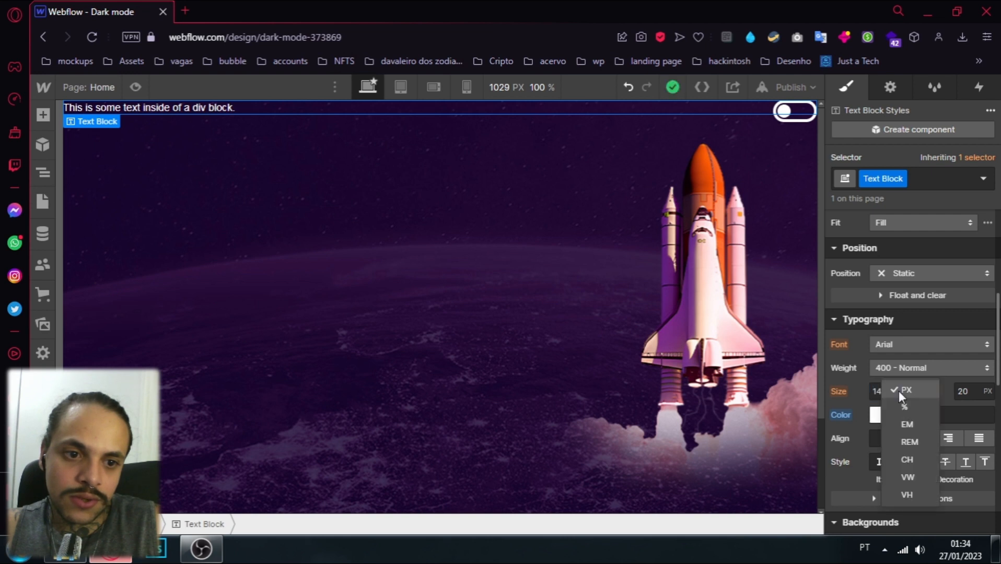
click(906, 425)
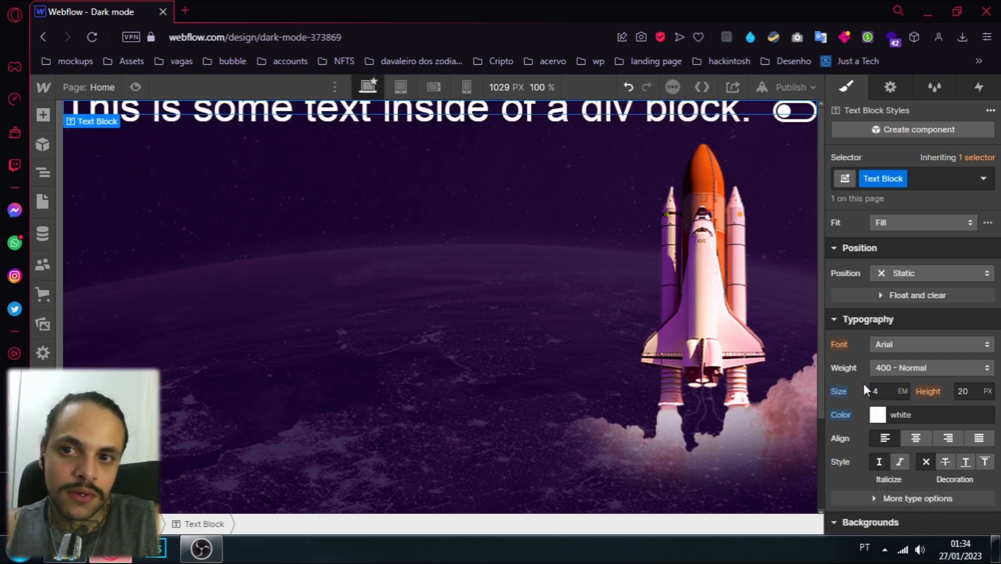
click(887, 389)
key(Return)
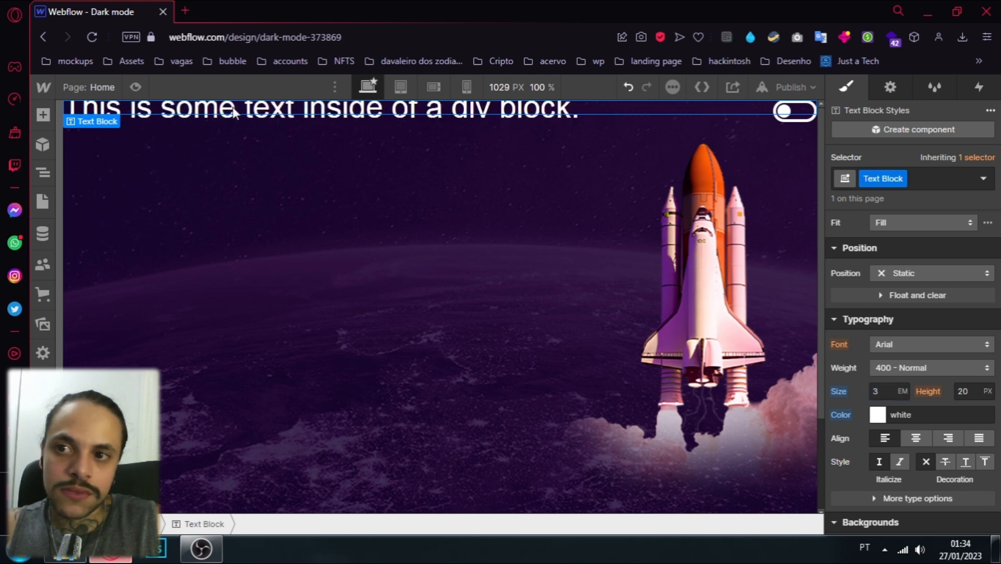
Move the text block out of the Section so it follows the Section directly under Body, and check its placement on the page
scroll(844, 290, up, 5)
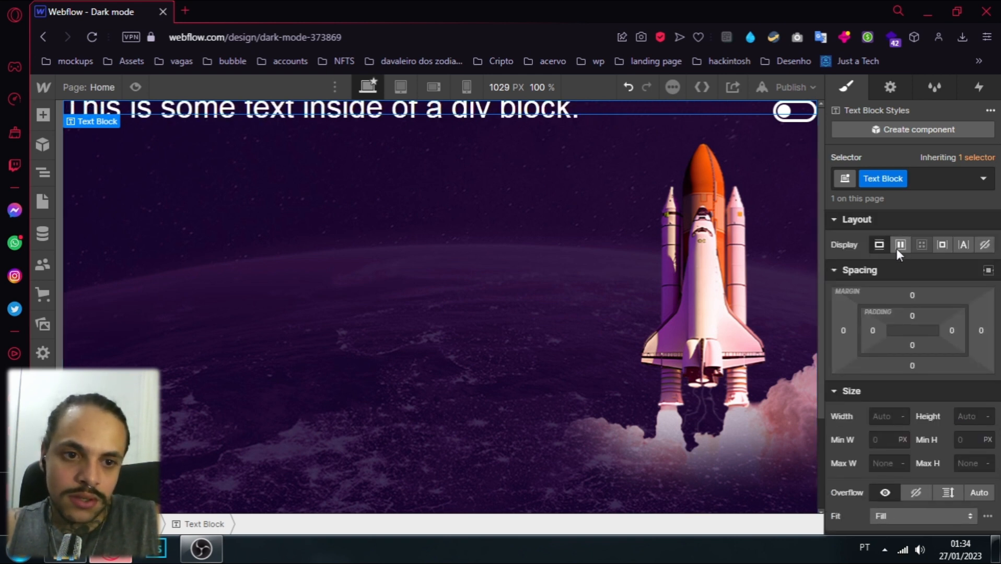
click(45, 172)
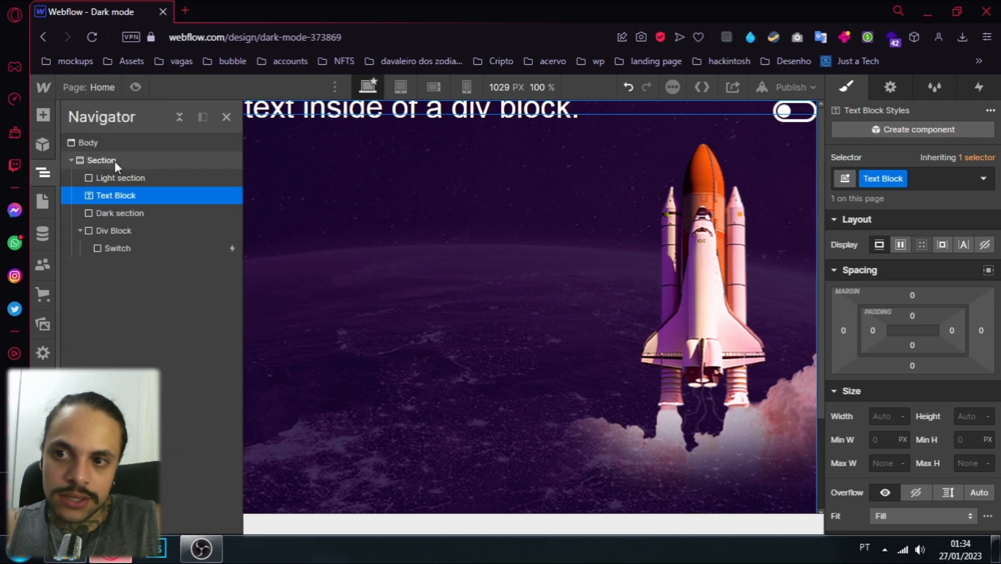
click(111, 160)
click(119, 195)
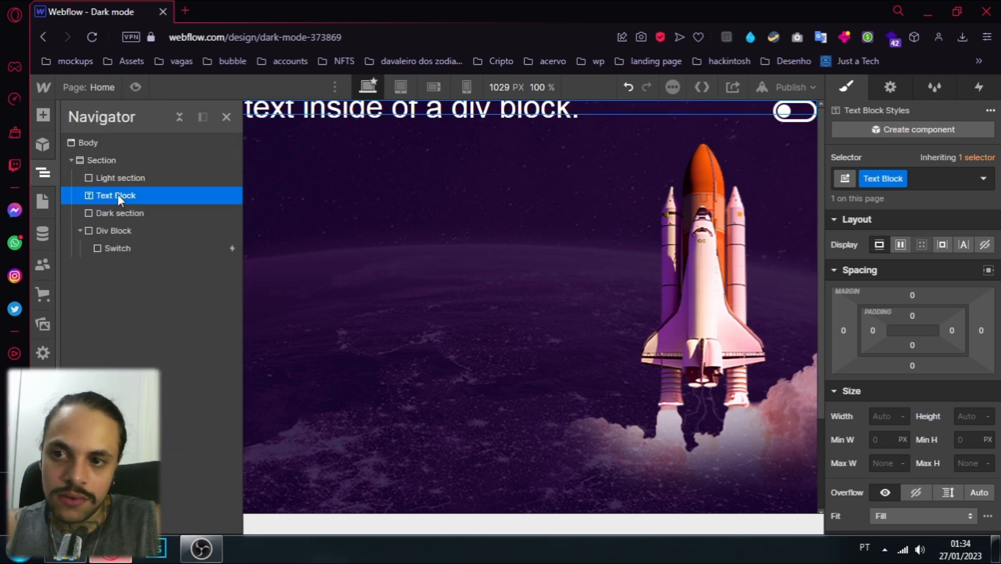
drag(118, 194, 72, 261)
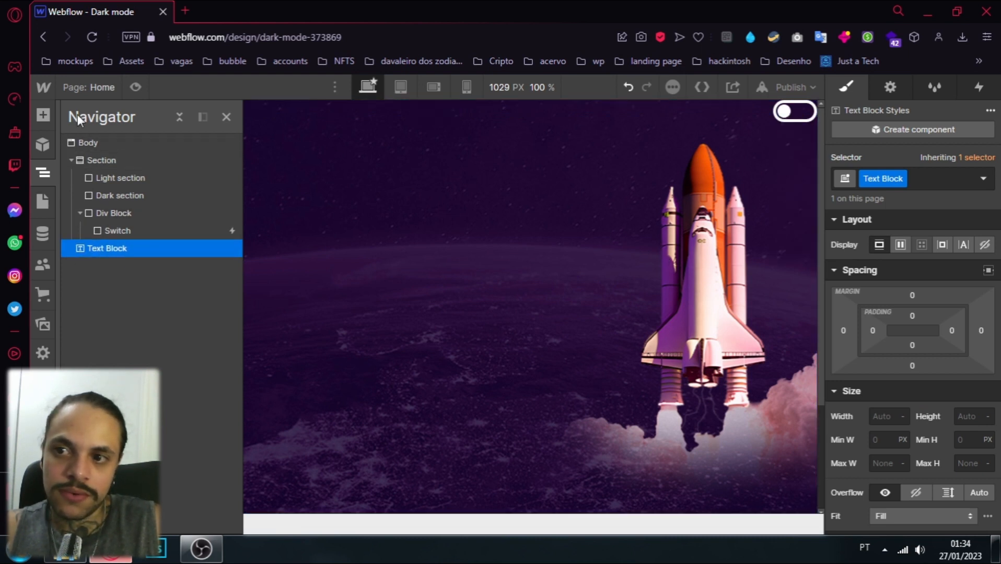
click(226, 117)
scroll(384, 241, down, 3)
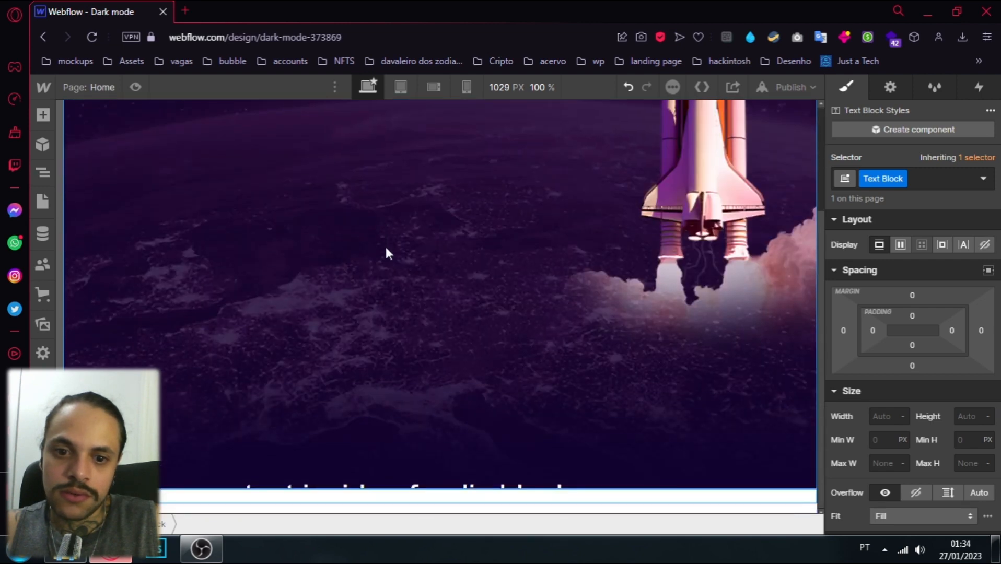
scroll(286, 457, up, 3)
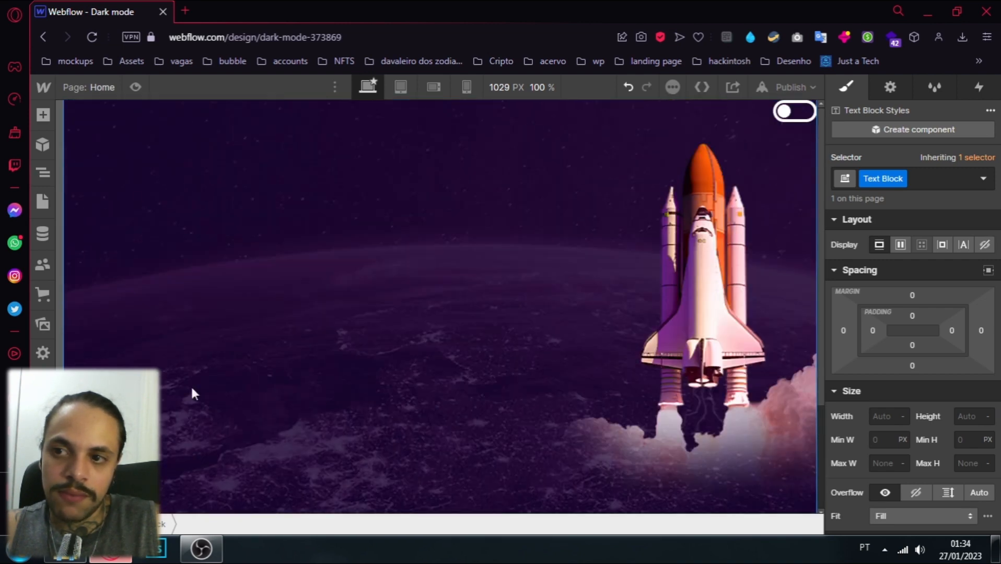
Move the text block into the Section, between the Dark section and the toggle's Div Block
click(40, 172)
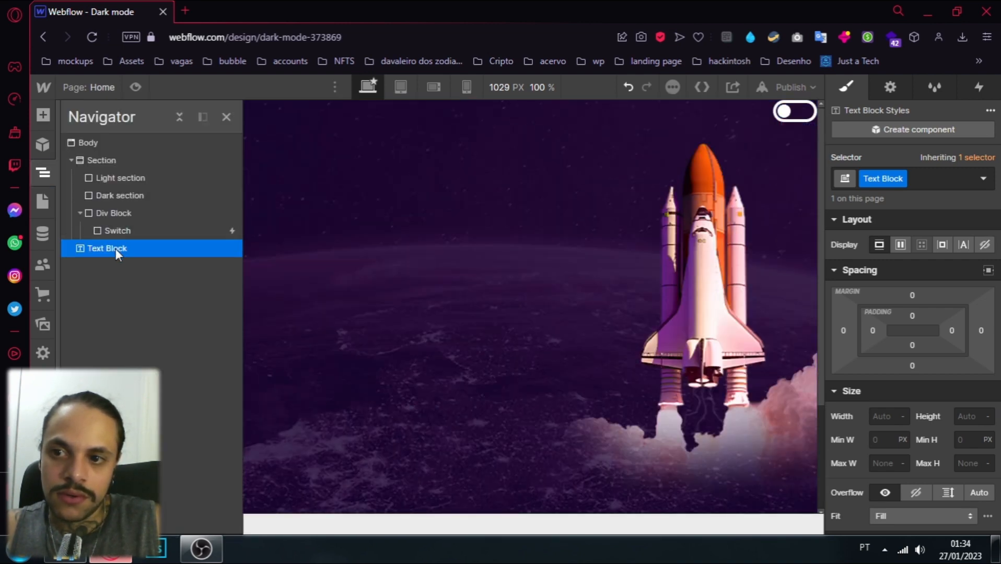
drag(116, 248, 107, 205)
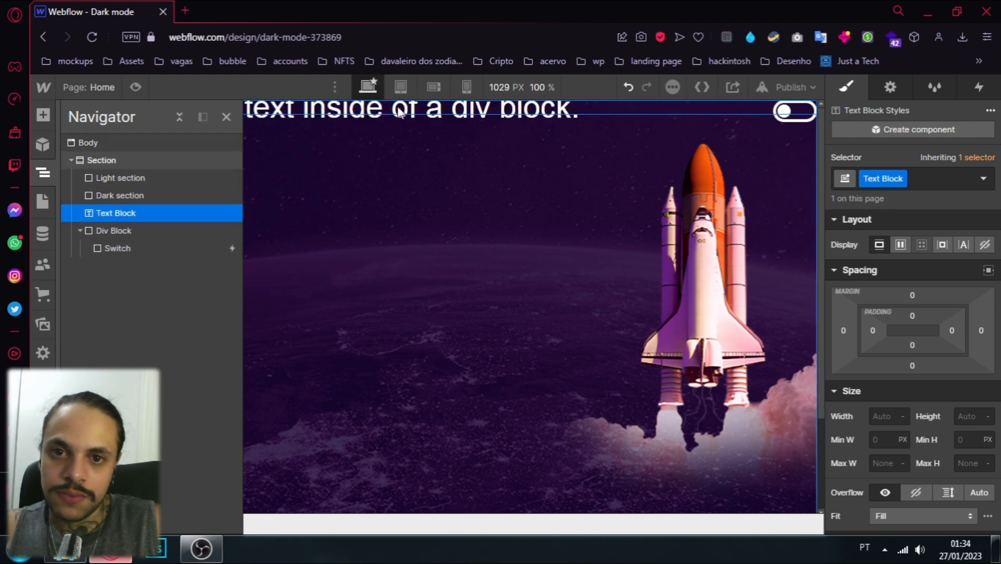
click(43, 163)
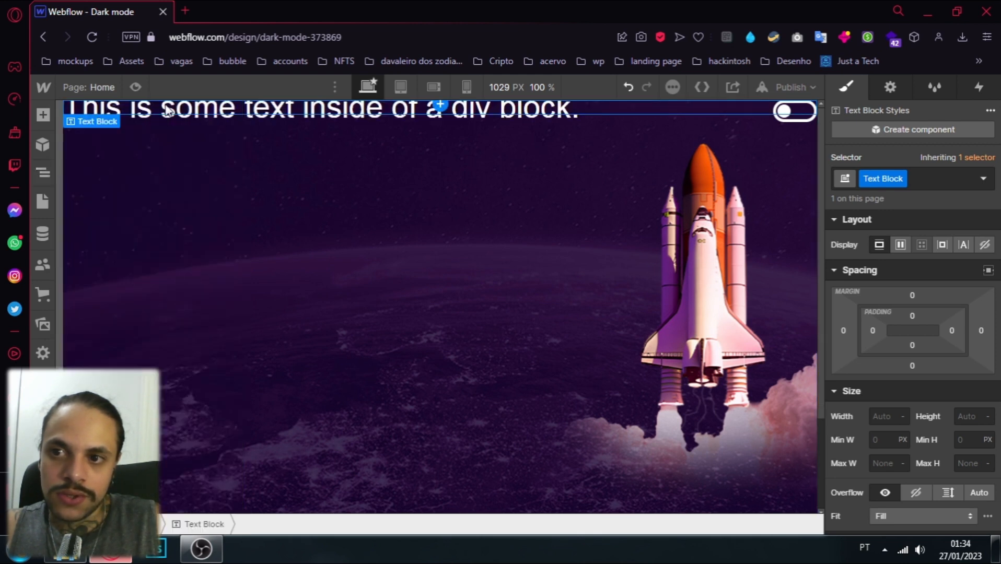
Set the Section's display to horizontal Flex with its children aligned to the center
click(47, 175)
click(126, 155)
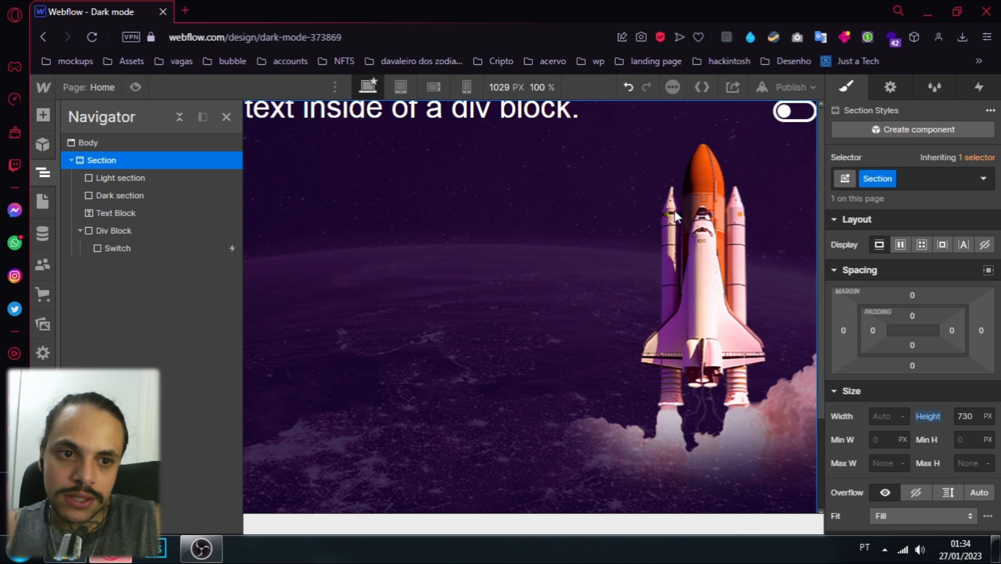
click(900, 244)
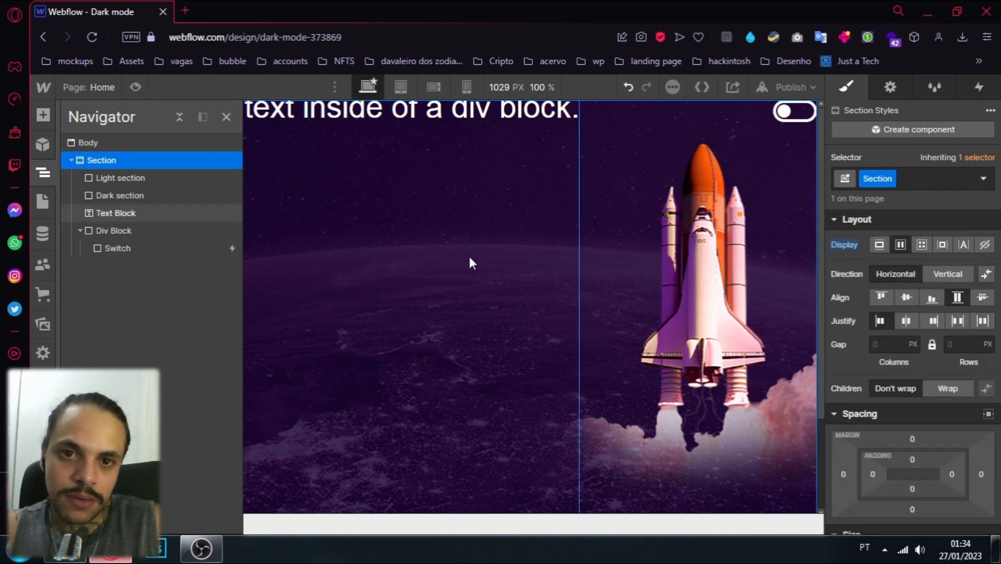
click(907, 297)
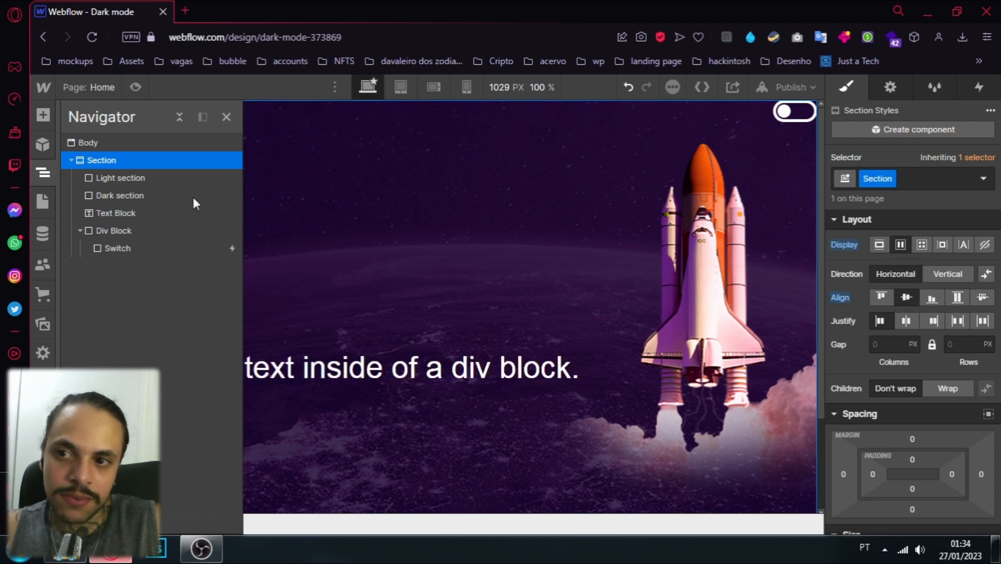
click(43, 173)
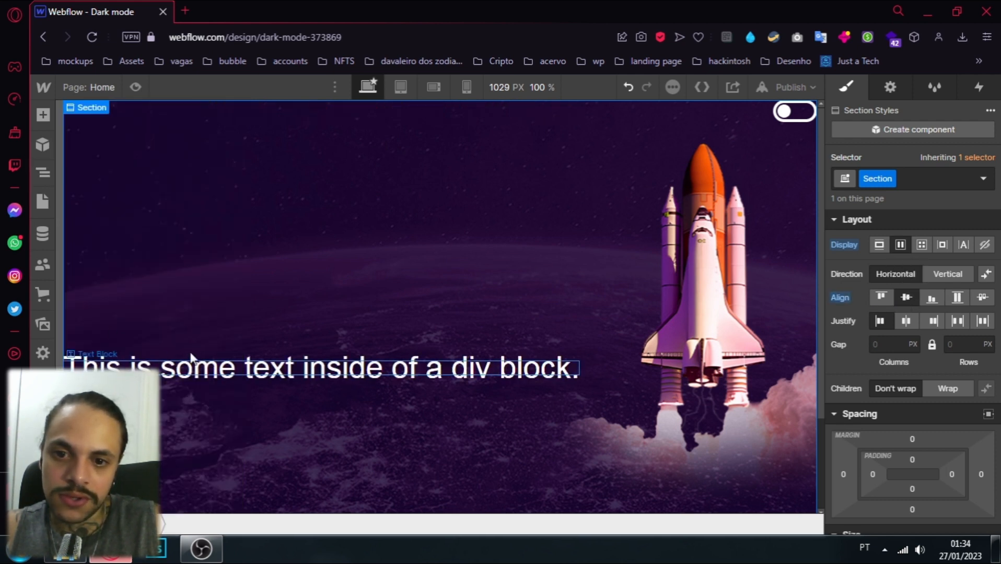
scroll(244, 362, down, 2)
scroll(245, 361, up, 2)
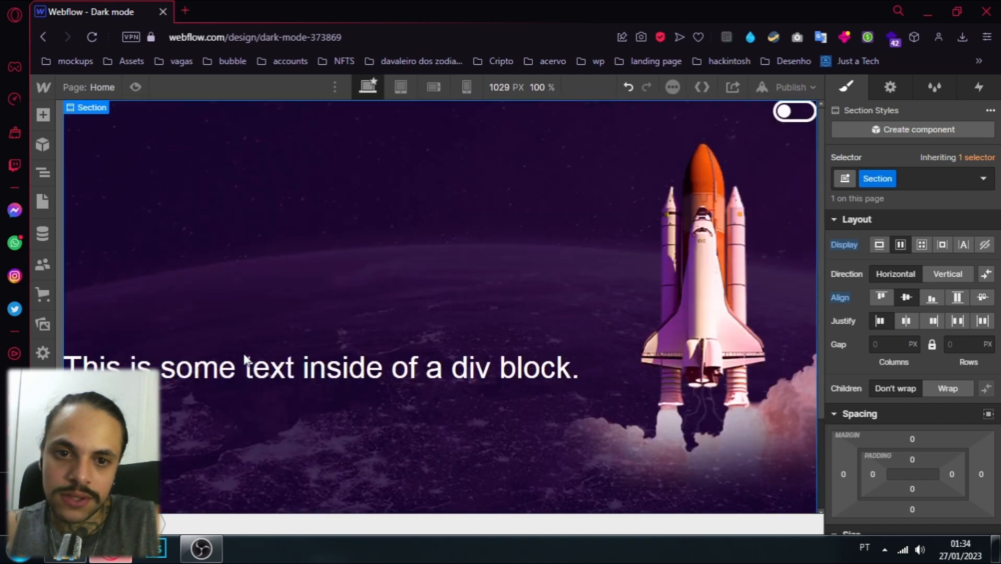
Open the Switch circle's "Dark mode" mouse click animation for editing
click(785, 114)
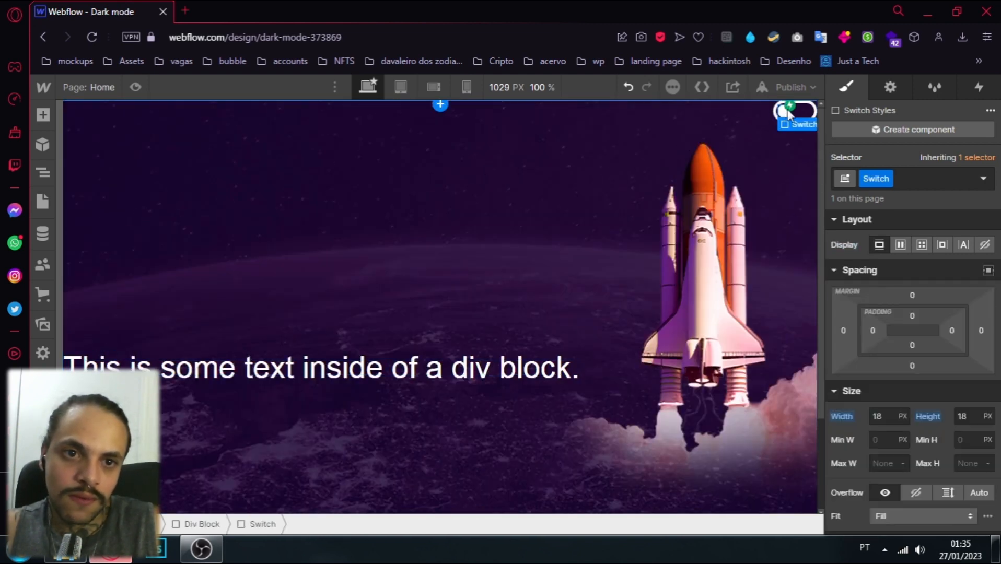
click(978, 87)
click(878, 167)
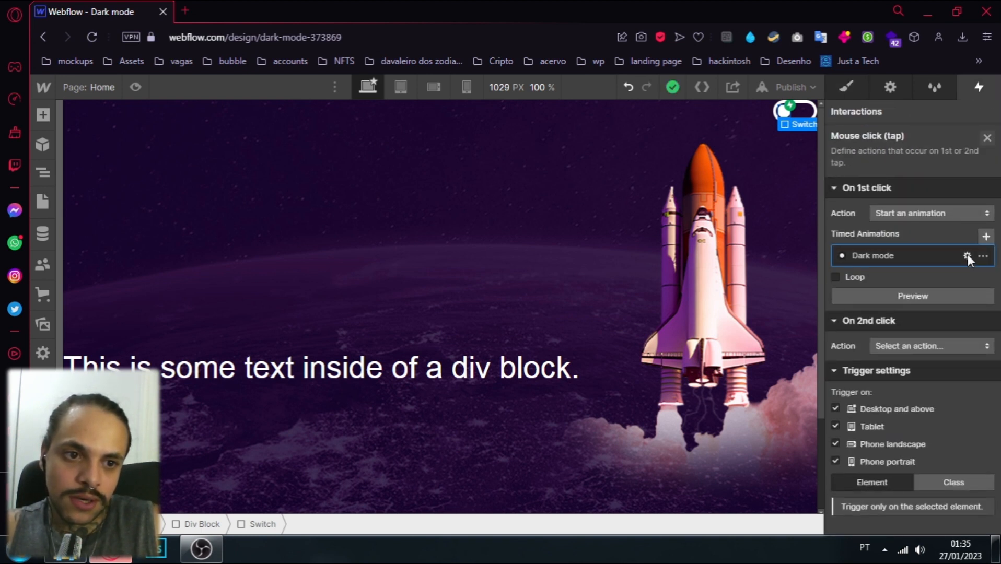
click(967, 256)
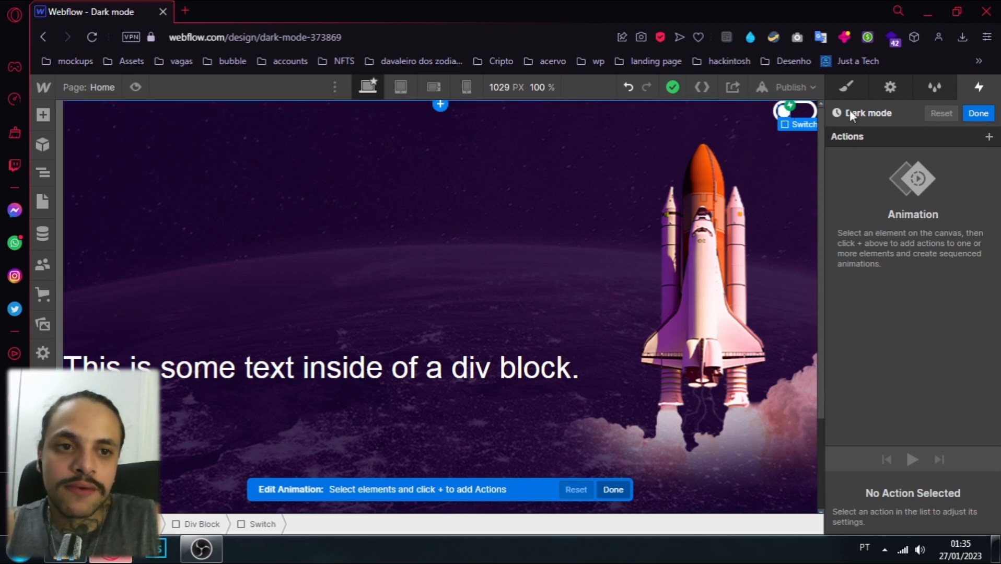
Add a Move action for the Switch to the animation, with an X offset of 32 px
click(989, 137)
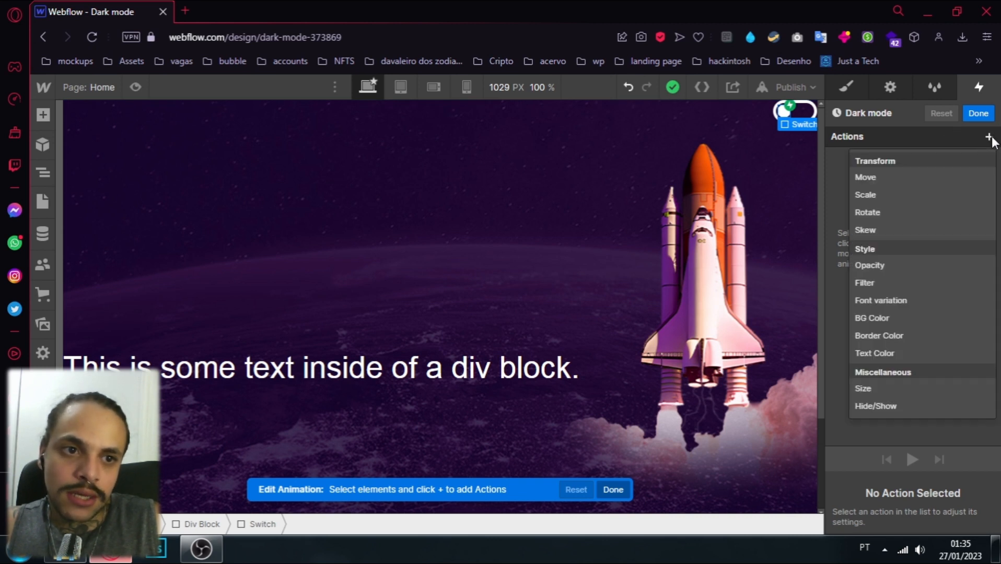
click(865, 181)
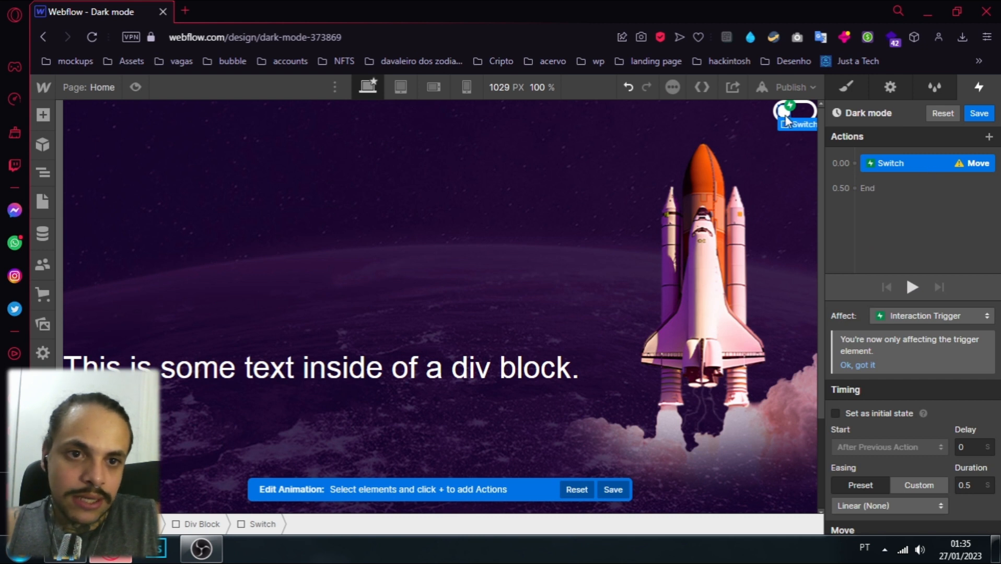
scroll(923, 347, down, 2)
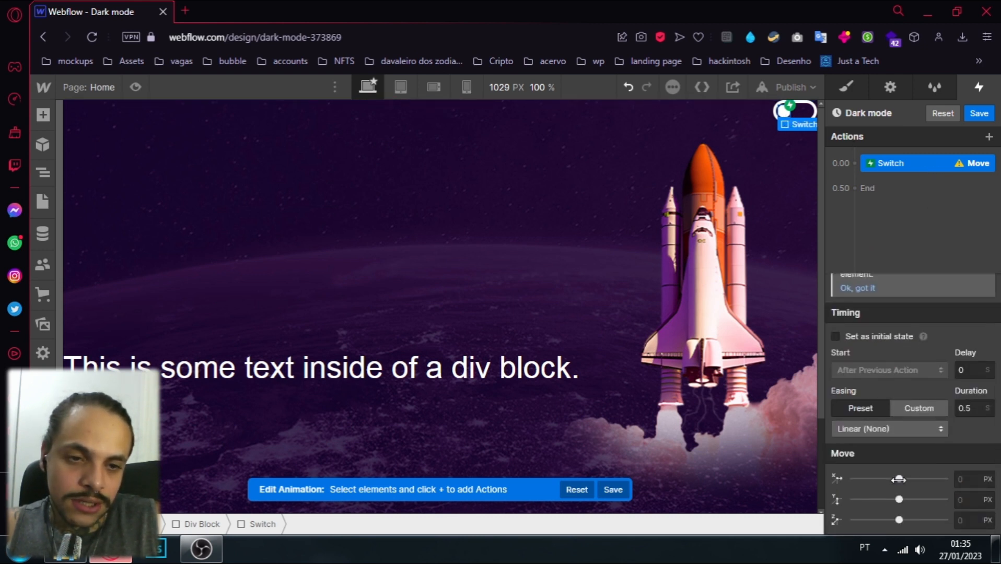
drag(899, 479, 903, 479)
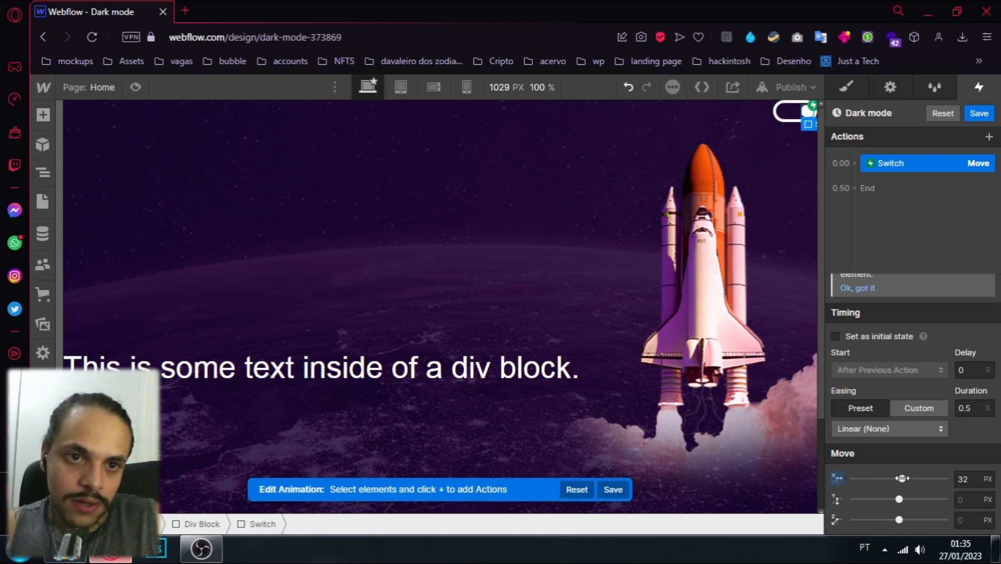
Set the Switch's Move X offset to 30 px and add a black BG Color action for the Switch
click(789, 116)
click(899, 163)
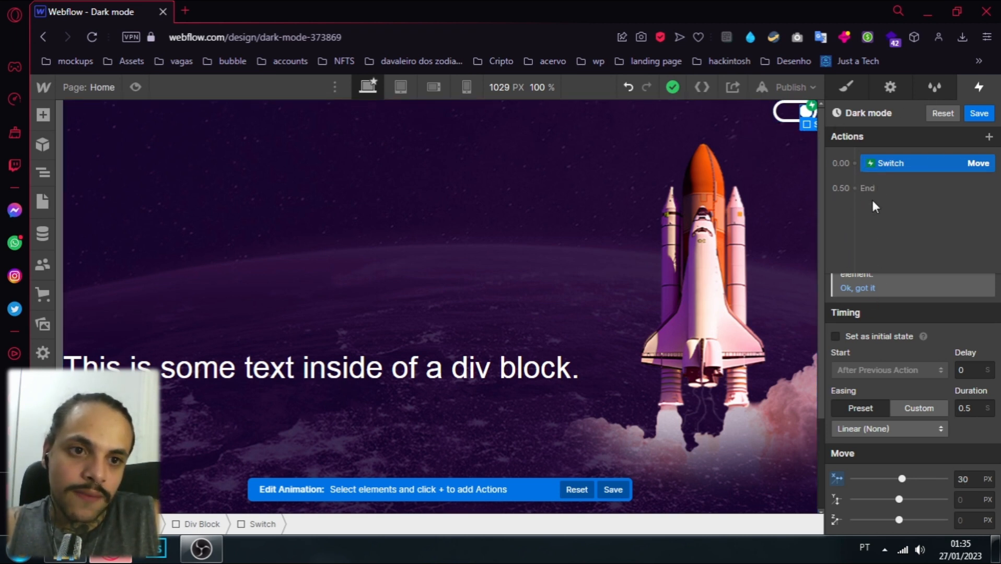
click(855, 163)
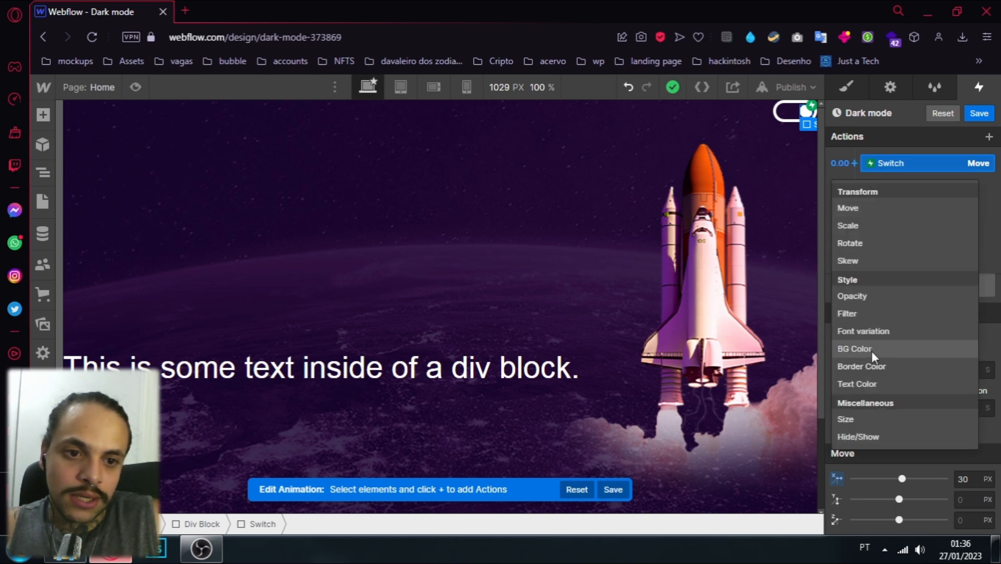
click(855, 348)
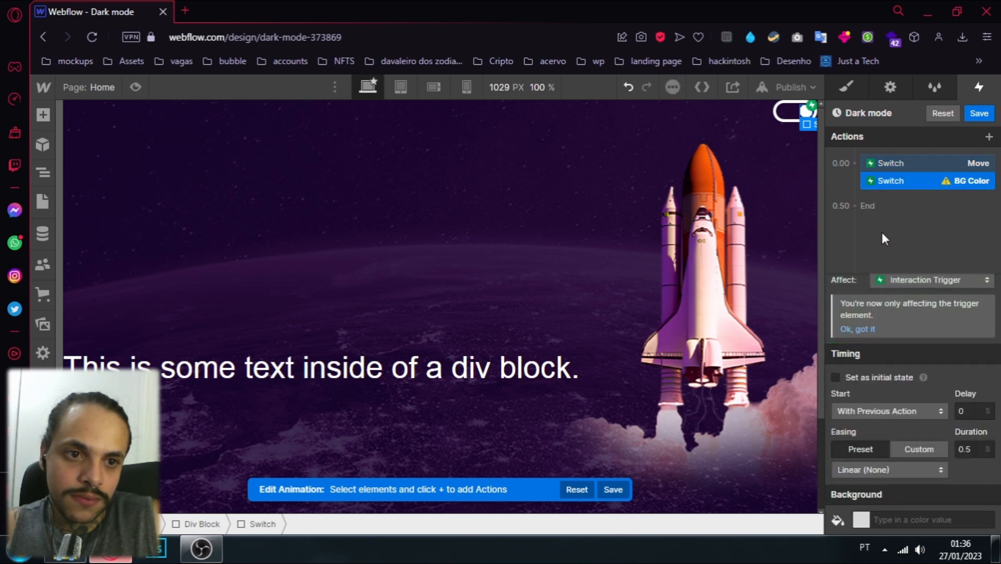
click(861, 520)
mouse_move(886, 323)
mouse_down()
mouse_move(973, 376)
mouse_move(993, 401)
mouse_up()
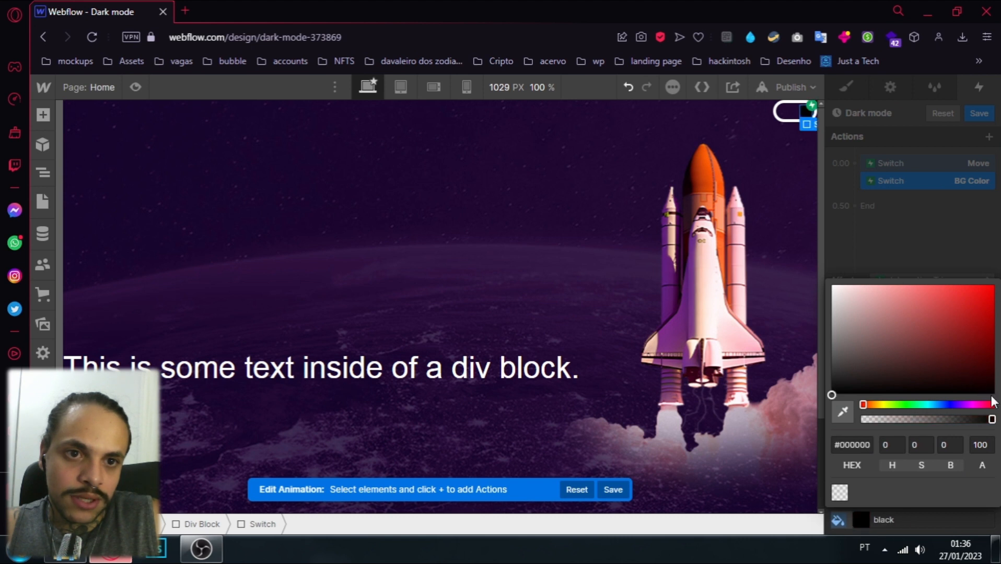
click(891, 187)
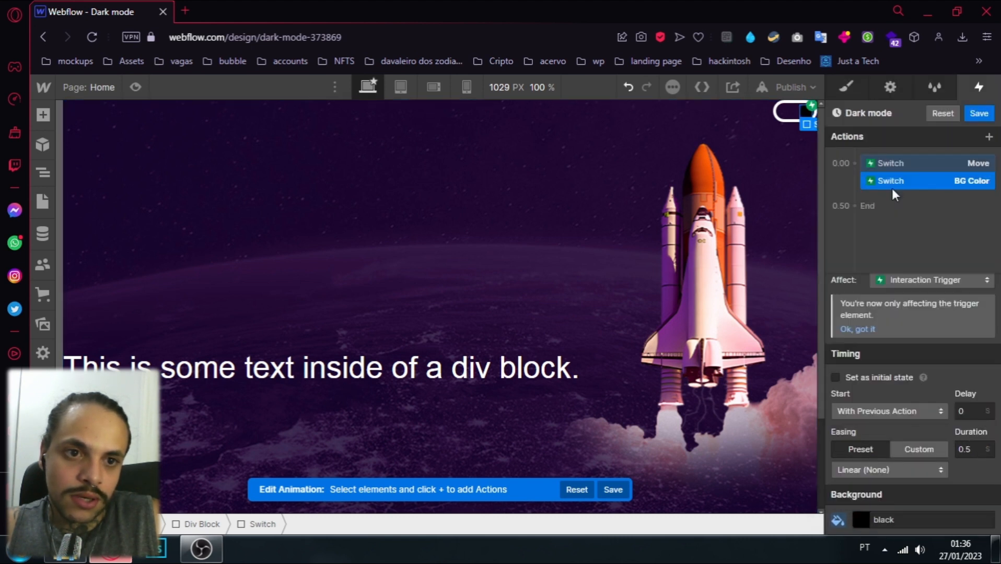
Add a black Border Color action after the BG Color action, targeting the toggle's Div Block
click(855, 162)
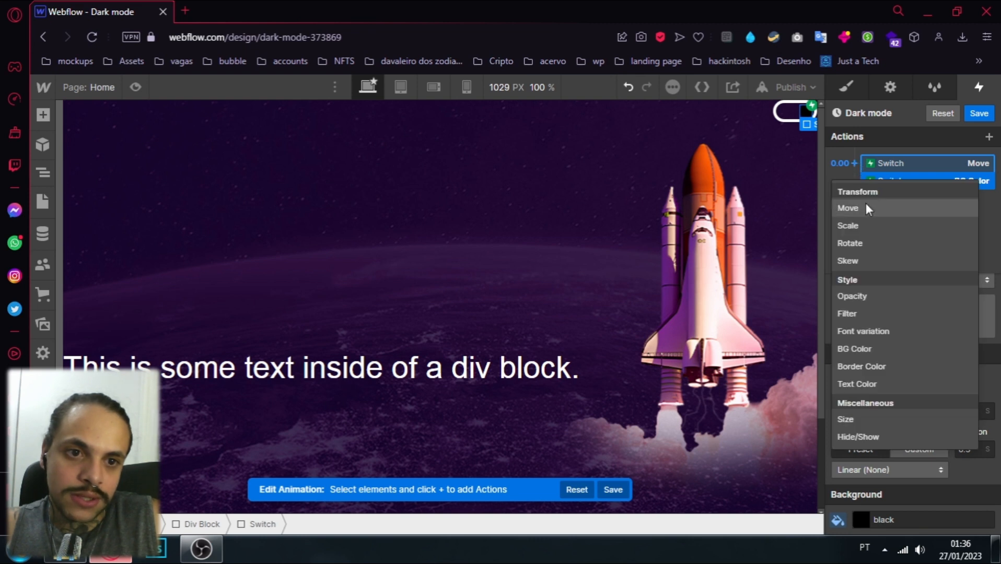
click(868, 367)
drag(906, 181, 902, 200)
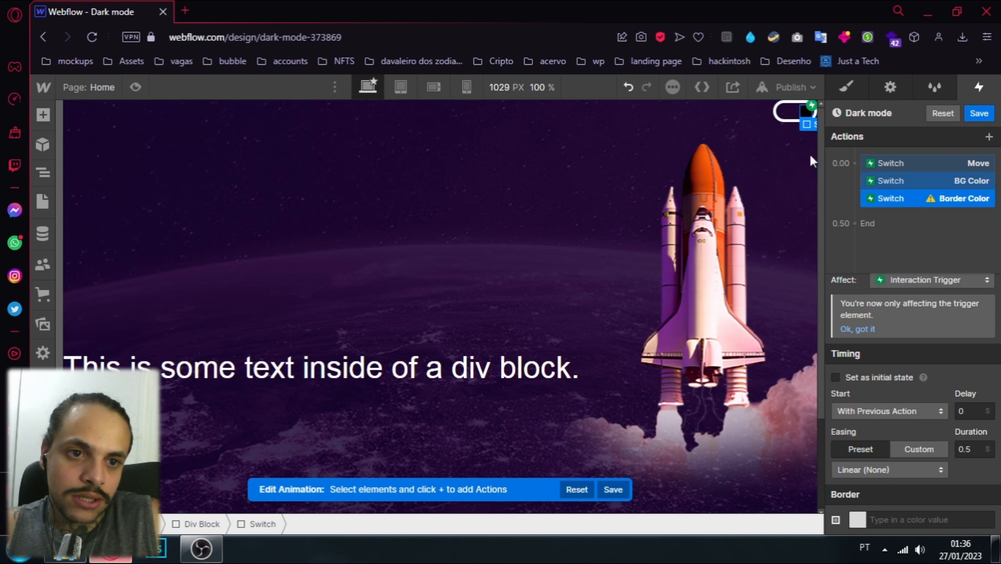
right_click(891, 200)
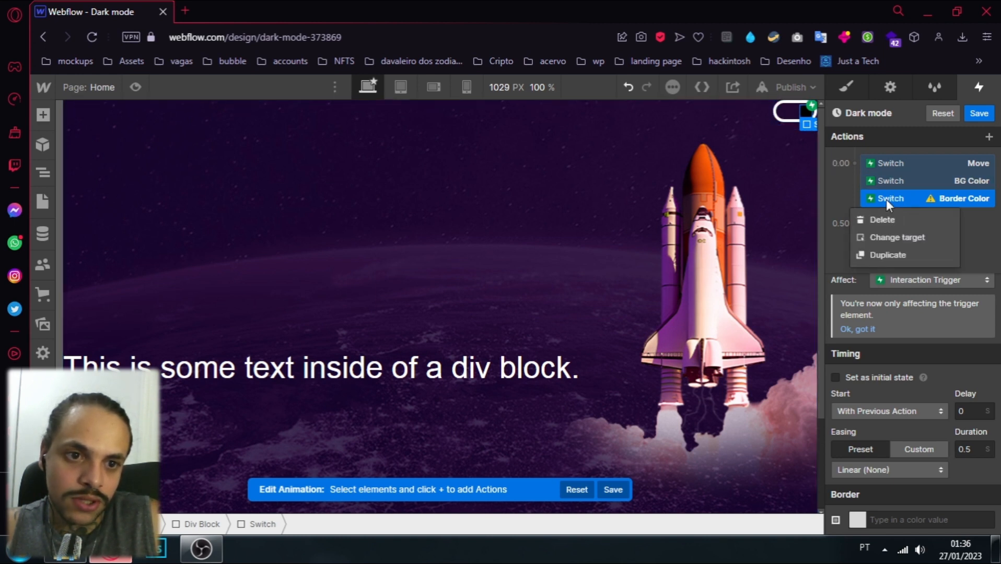
click(884, 237)
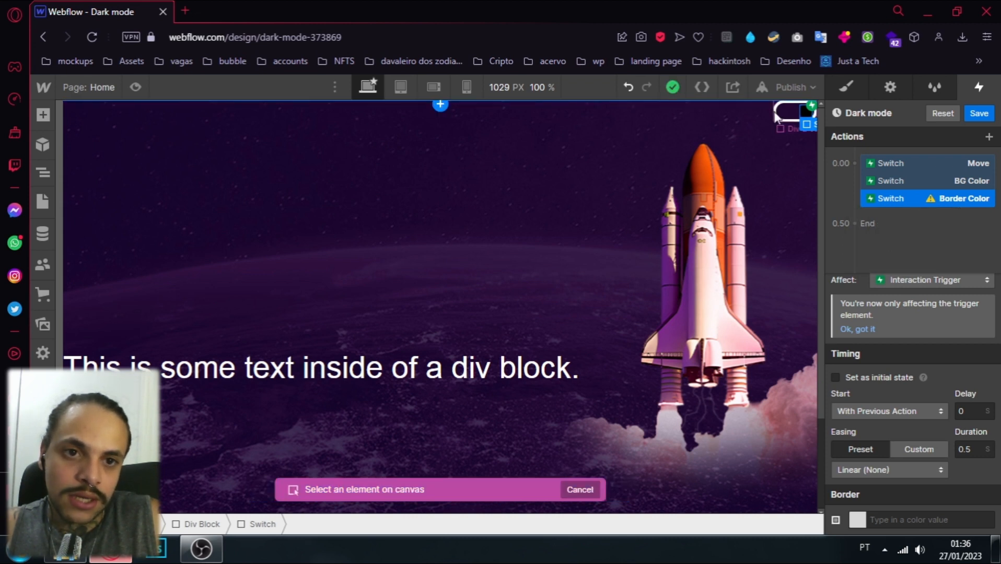
click(773, 116)
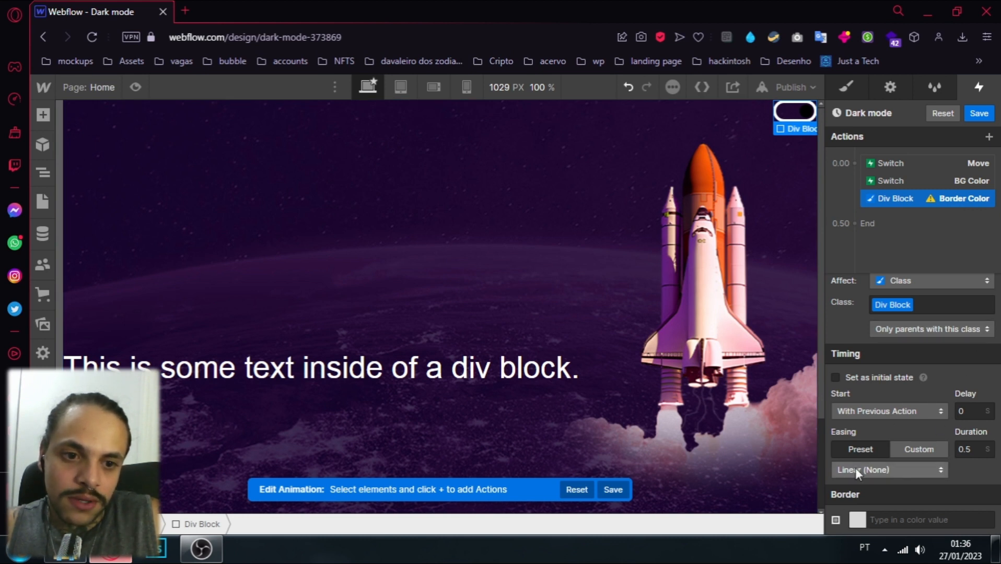
click(857, 521)
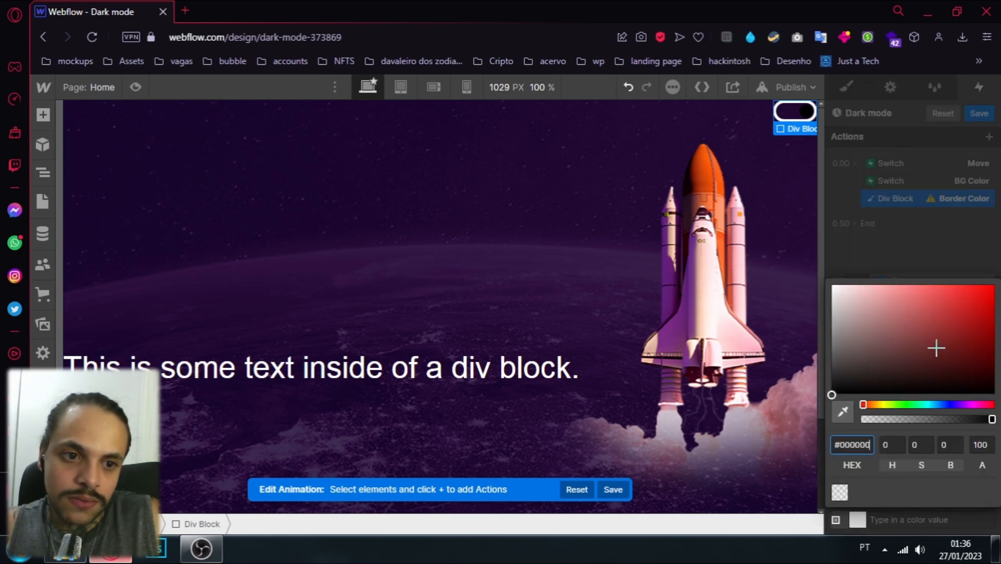
drag(937, 349, 996, 410)
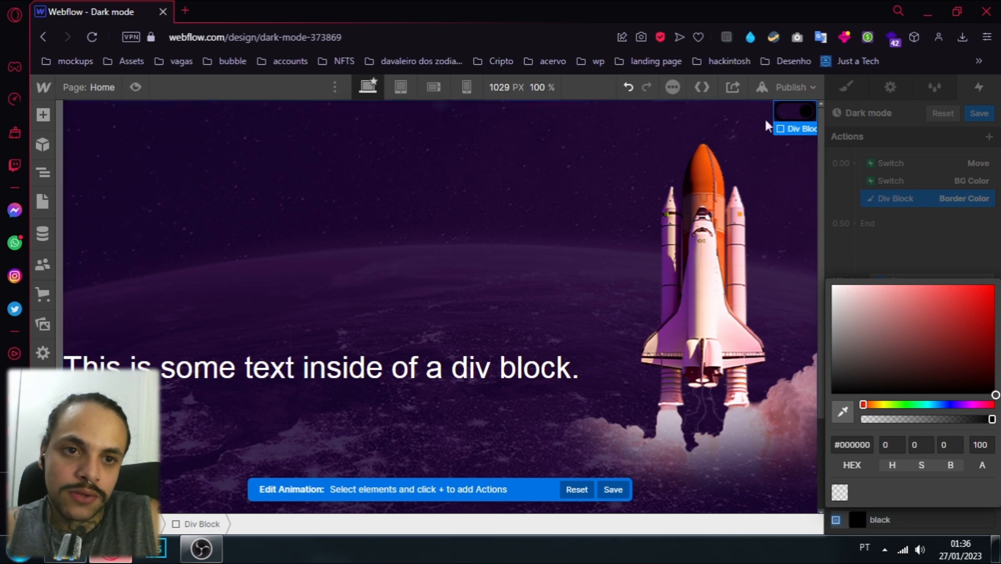
click(901, 241)
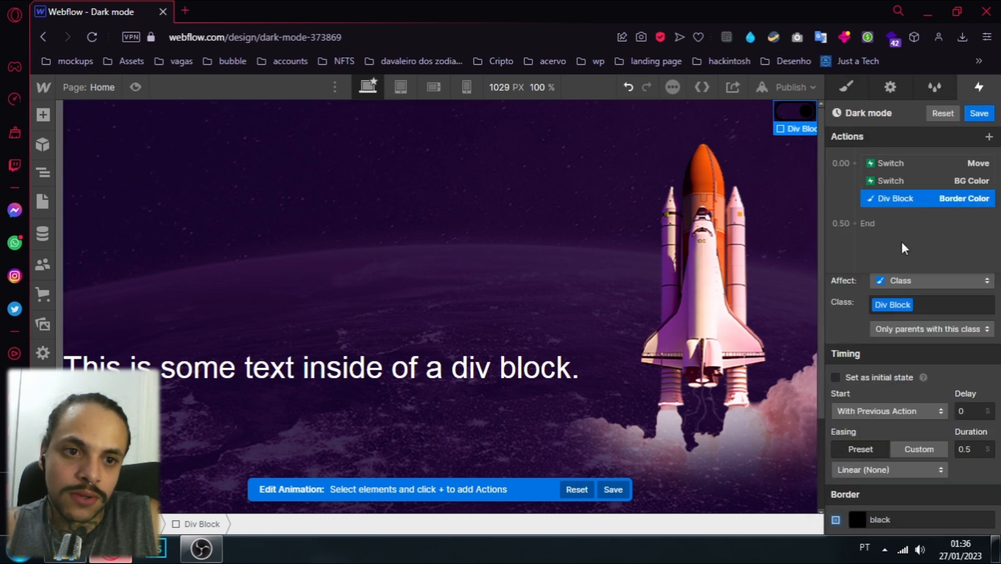
Add an Opacity action after the Border Color action and change its target to the Section
click(855, 163)
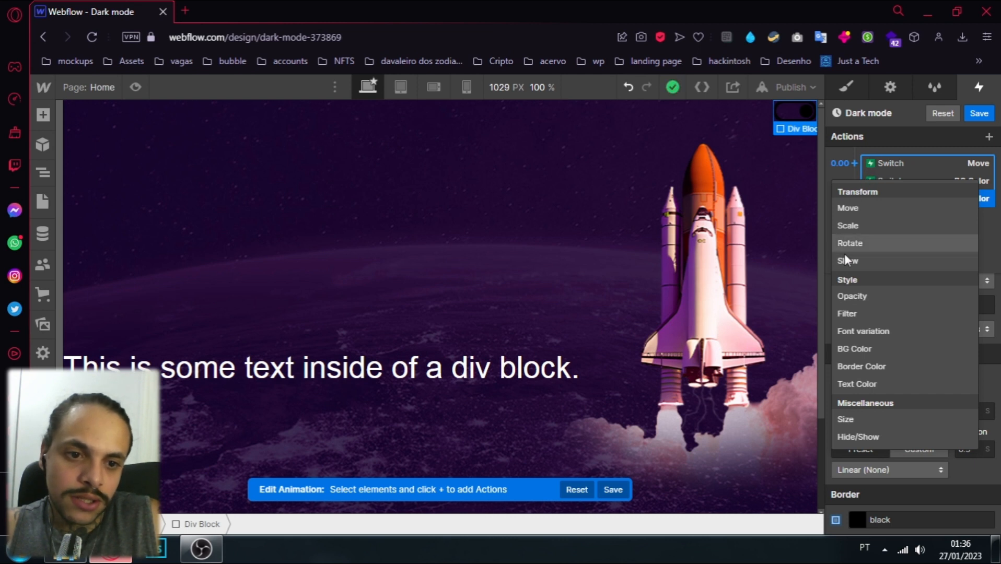
click(856, 298)
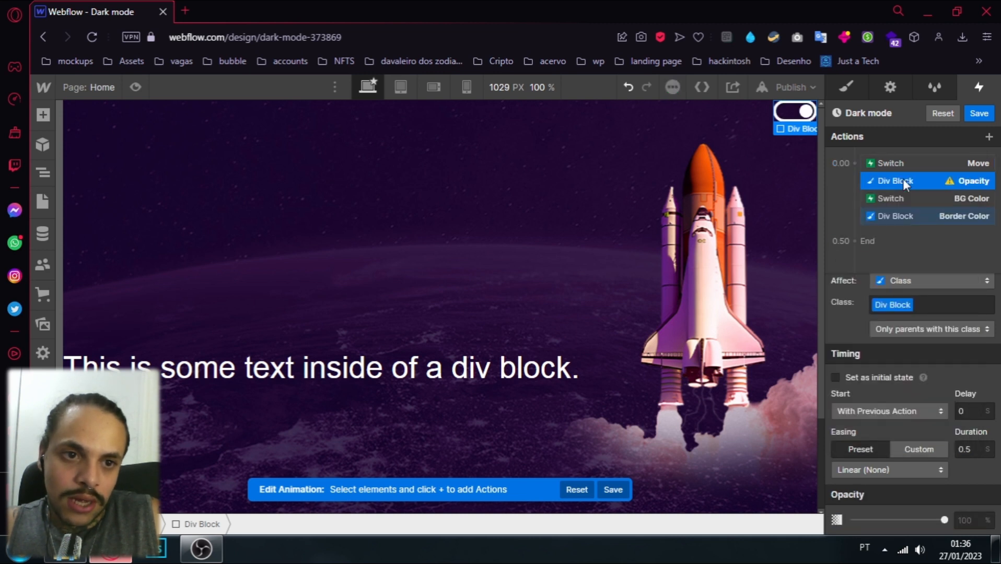
drag(894, 178, 894, 214)
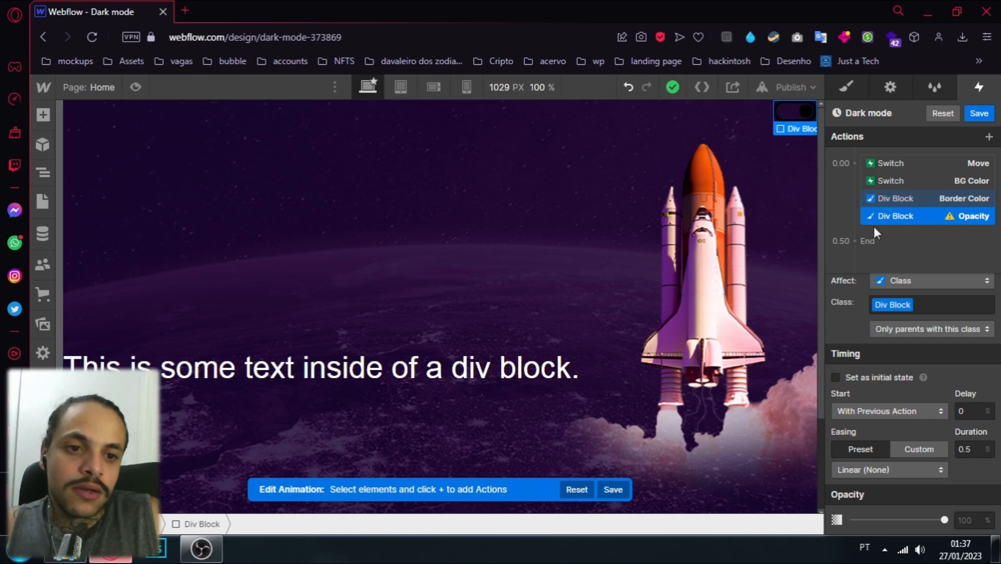
right_click(888, 215)
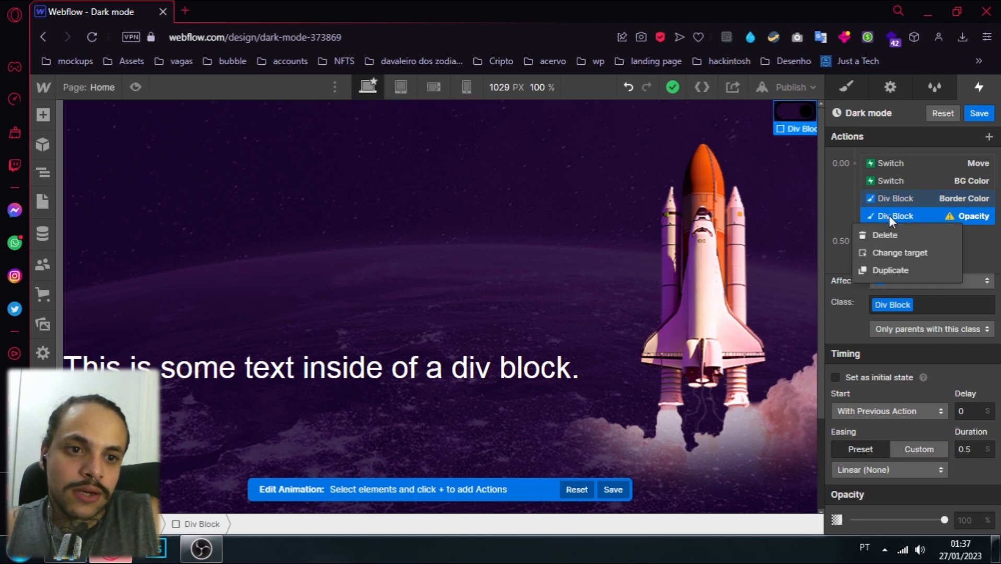
click(896, 252)
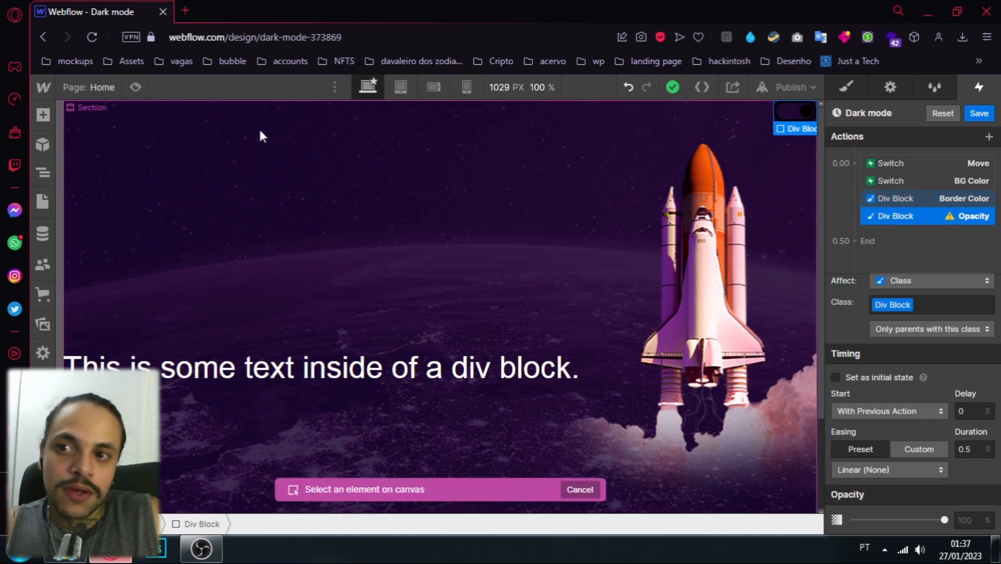
click(238, 134)
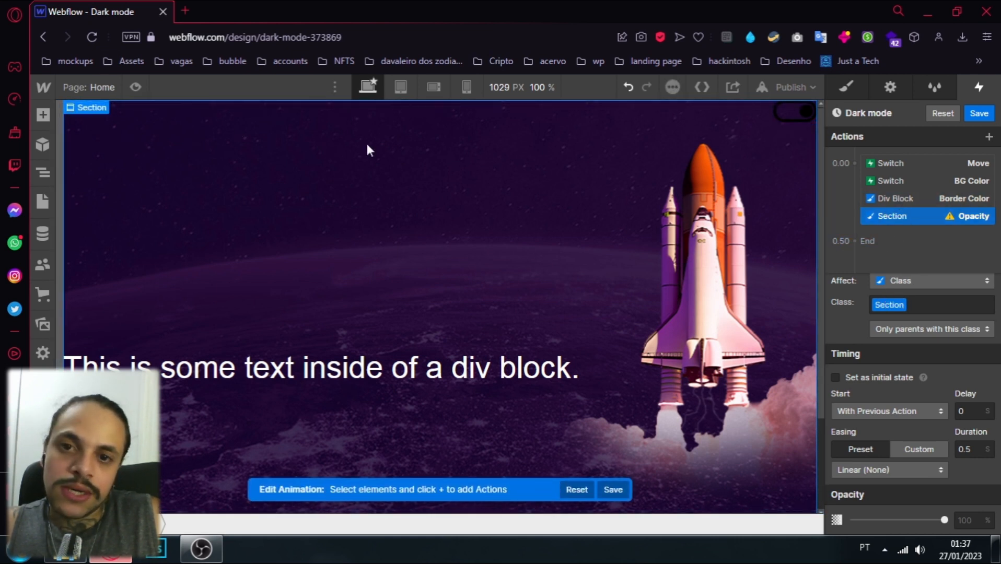
Switch the Opacity action's affected class to Dark section and set its opacity to 0%
click(890, 304)
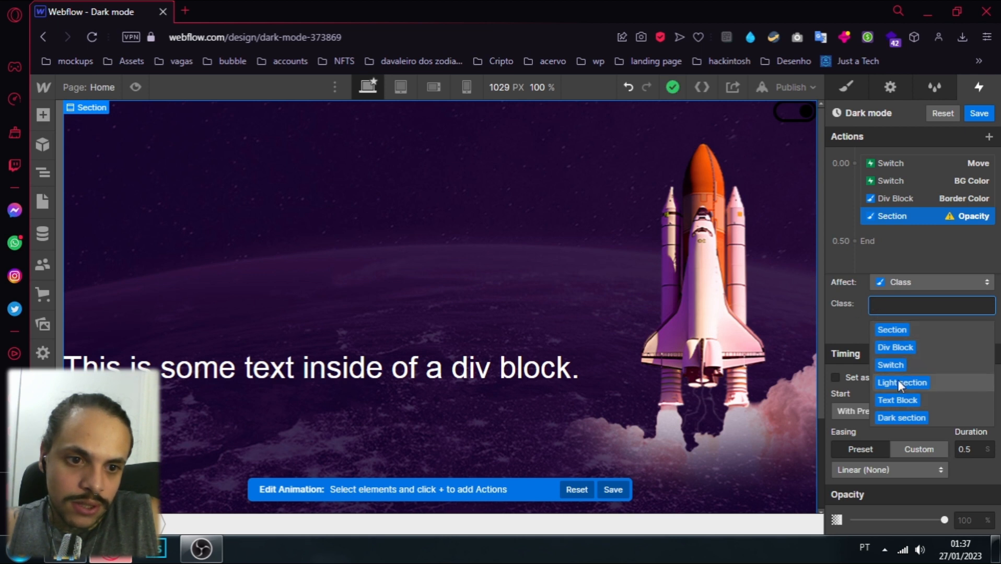
click(910, 416)
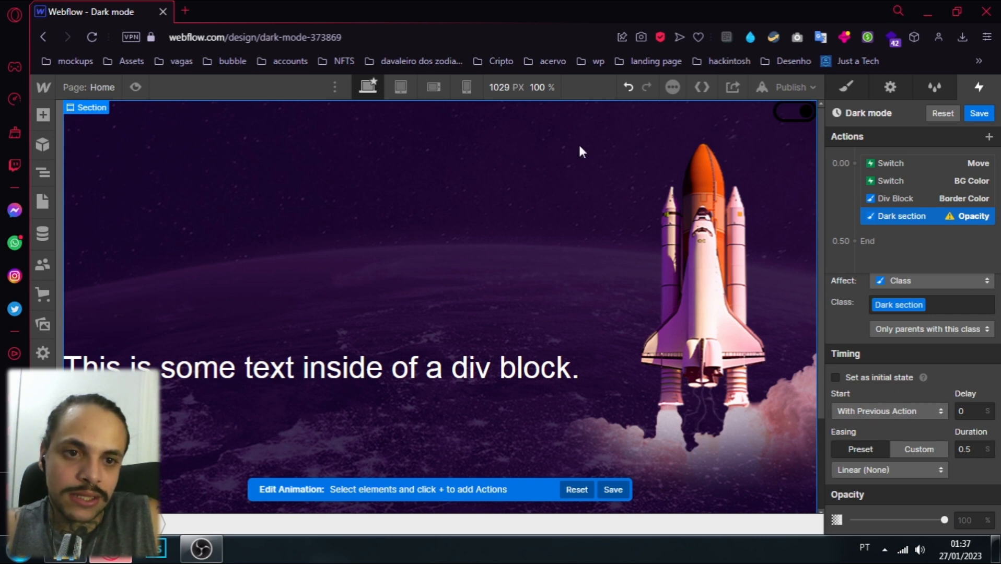
click(964, 520)
key(BackSpace)
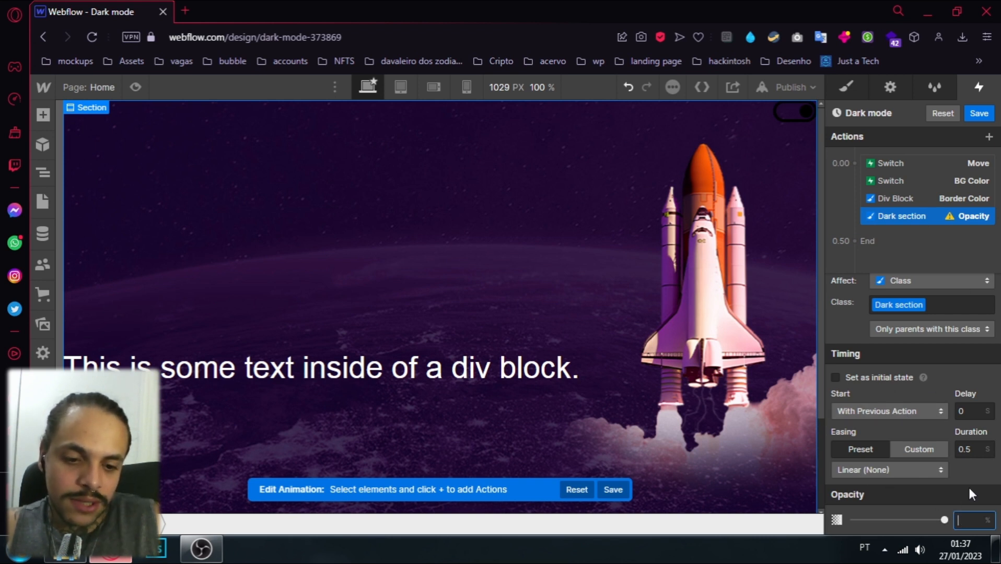
text(0)
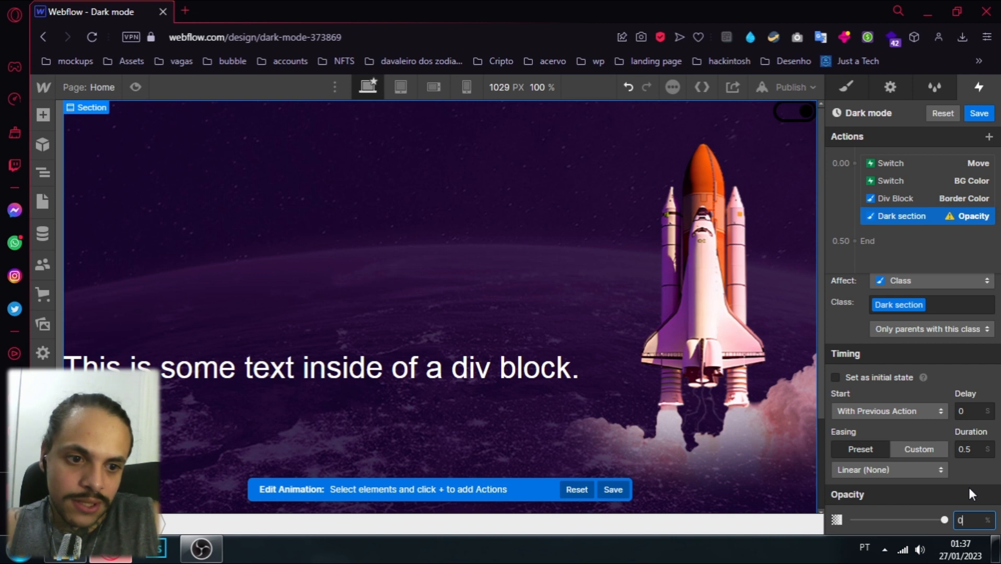
key(Return)
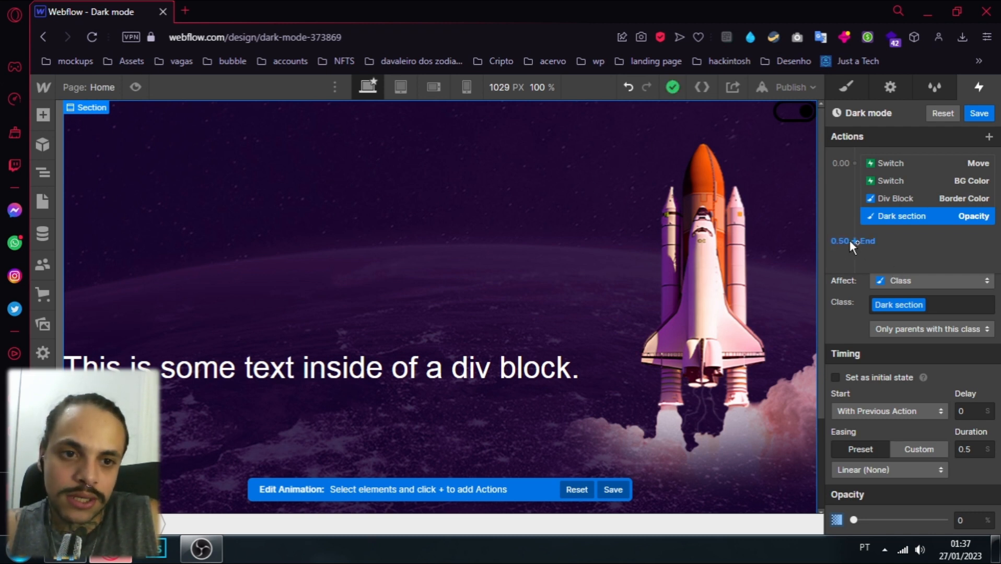
Add a Text Color action at the end of the list, target the Text Block, and set its color to black
click(855, 163)
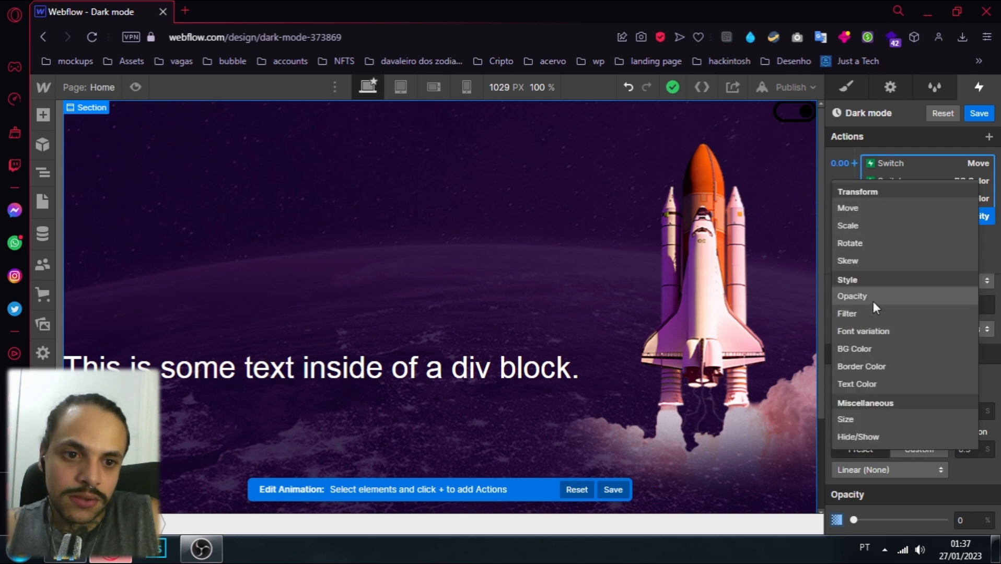
click(865, 384)
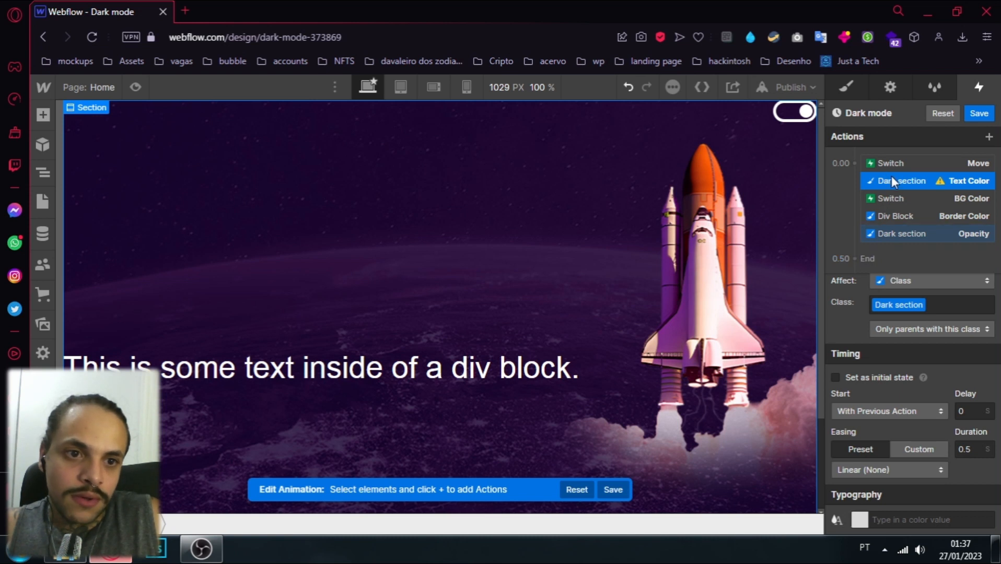
drag(892, 178, 890, 233)
right_click(875, 233)
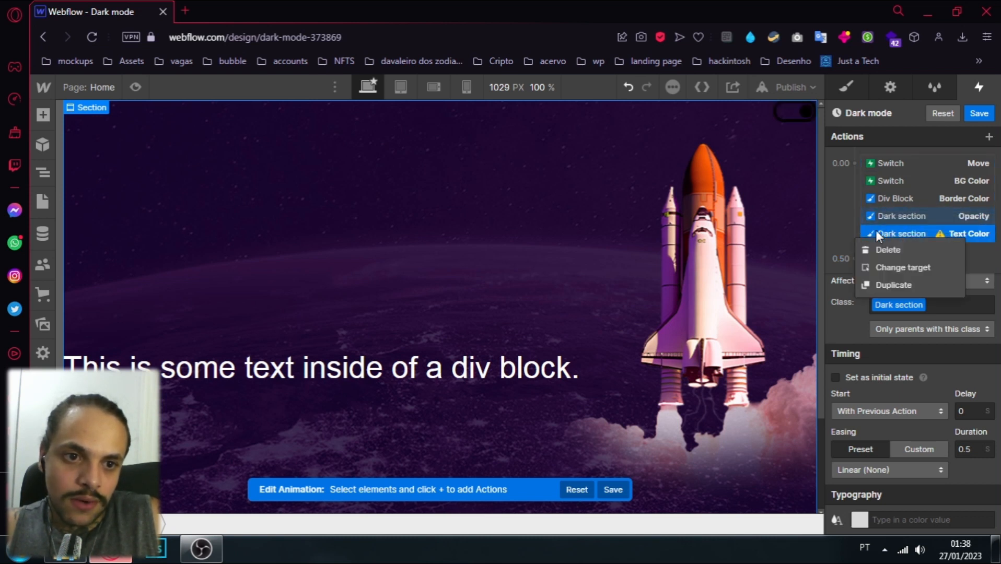
click(921, 269)
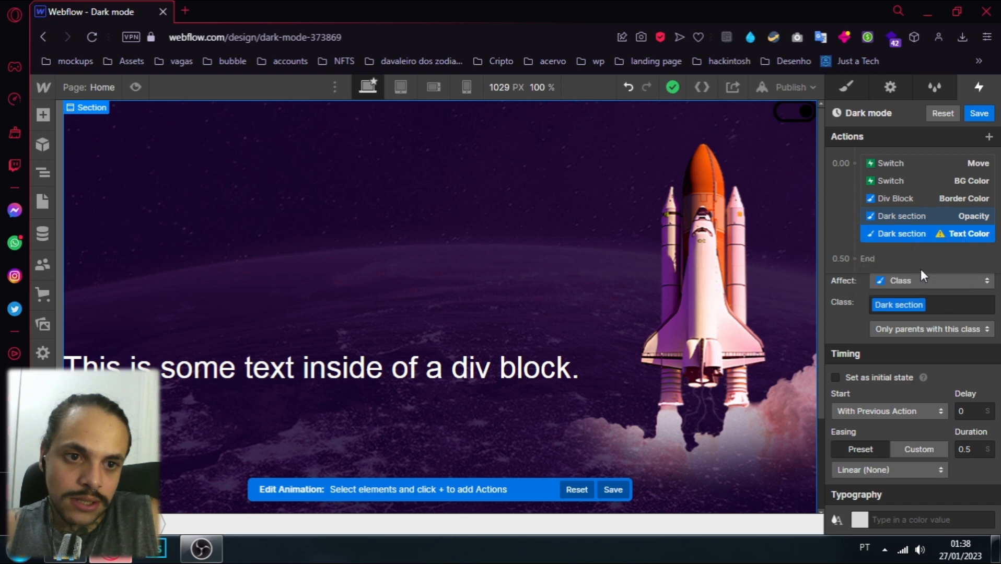
click(448, 371)
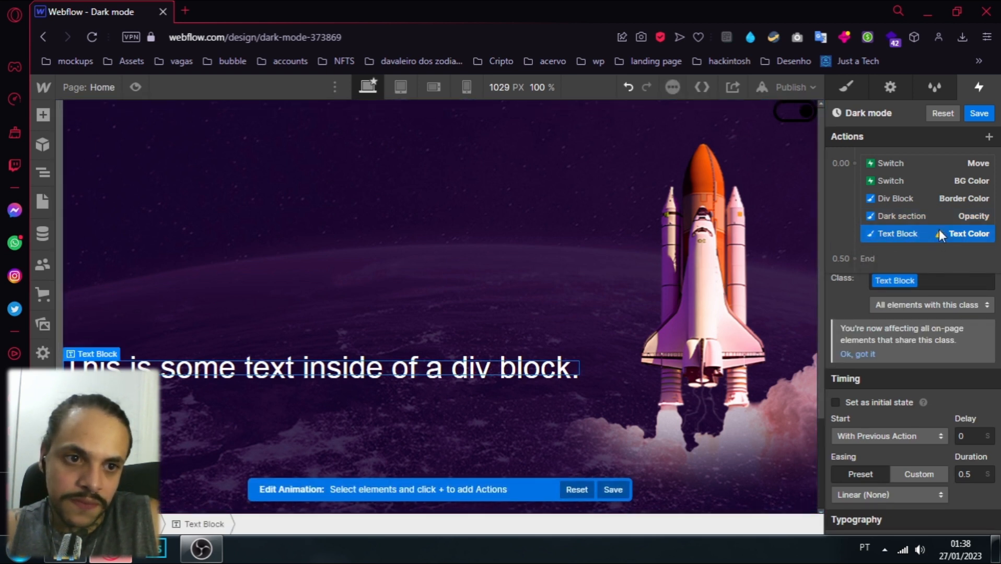
scroll(912, 452, down, 1)
click(860, 520)
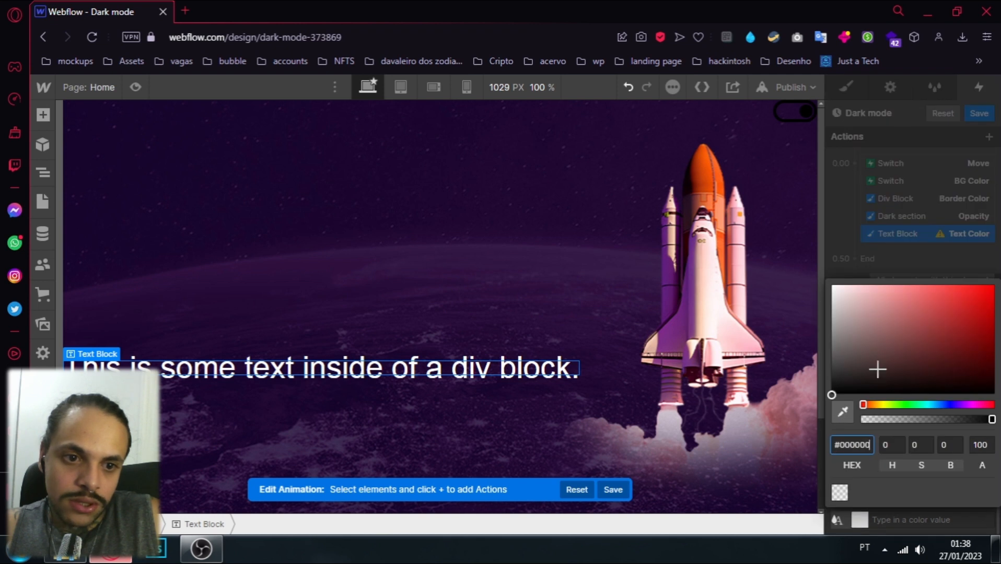
drag(927, 335, 996, 412)
click(912, 270)
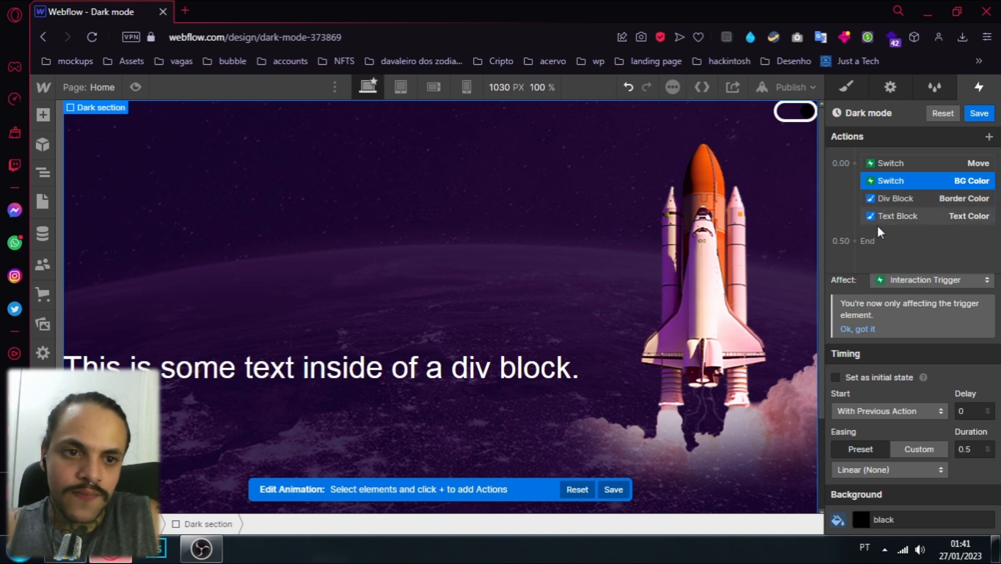
Add an Opacity action at 0% for the Dark section at the end of the Dark mode animation and save it
click(899, 216)
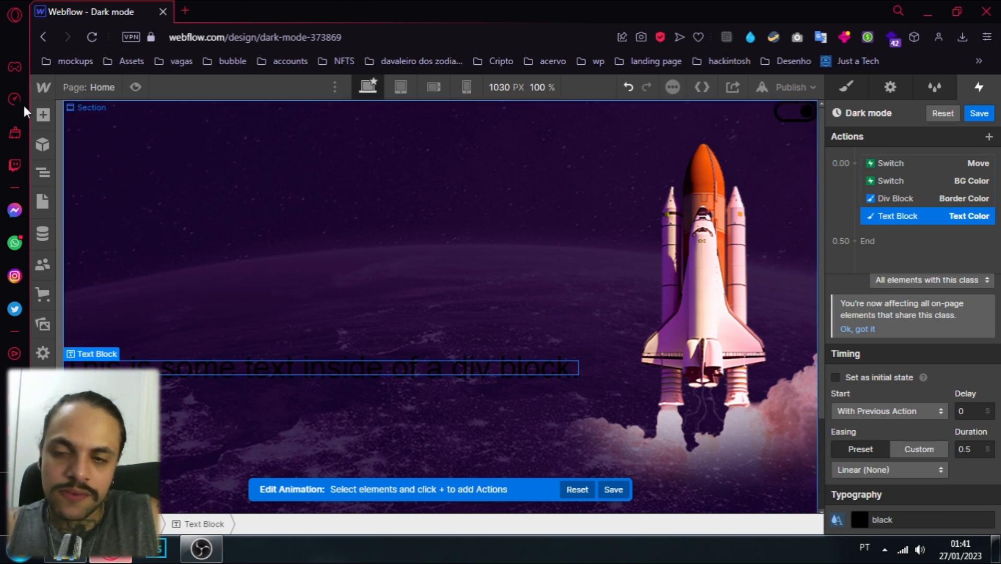
click(50, 178)
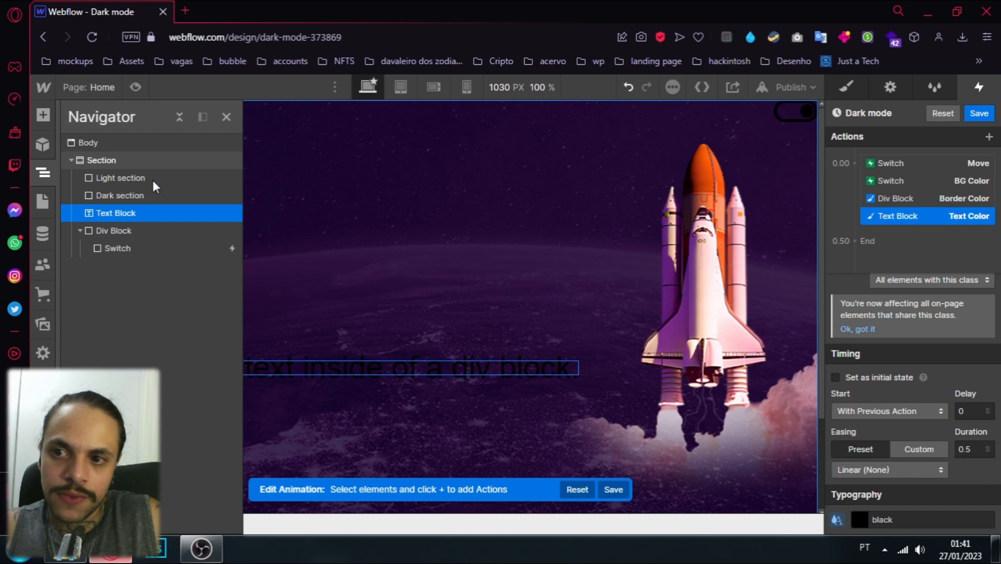
click(124, 196)
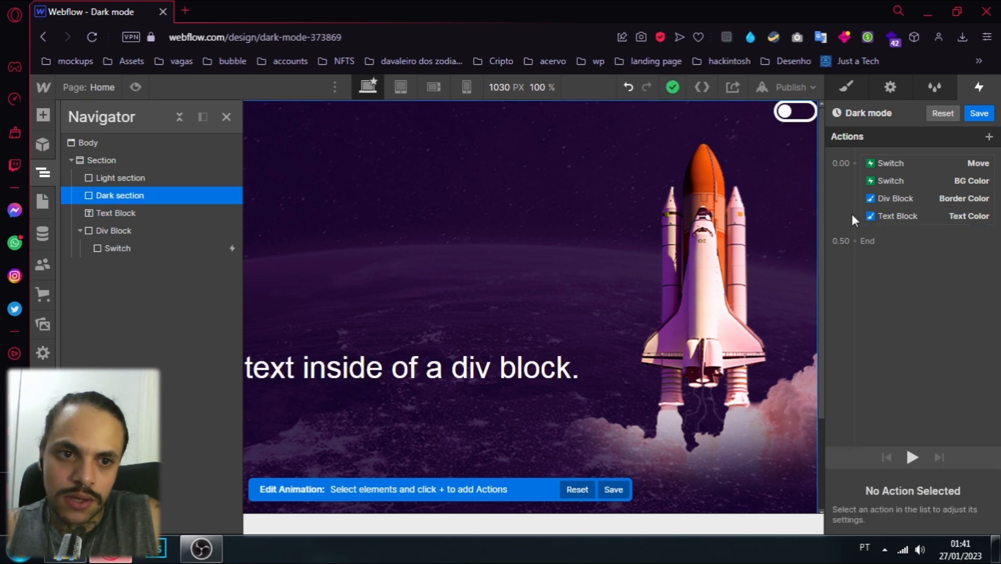
click(854, 163)
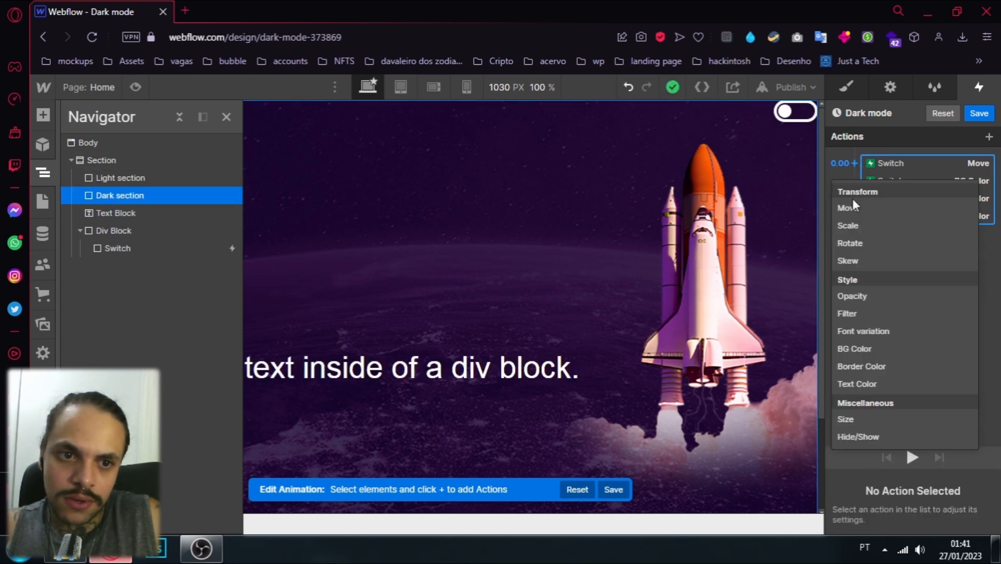
click(869, 292)
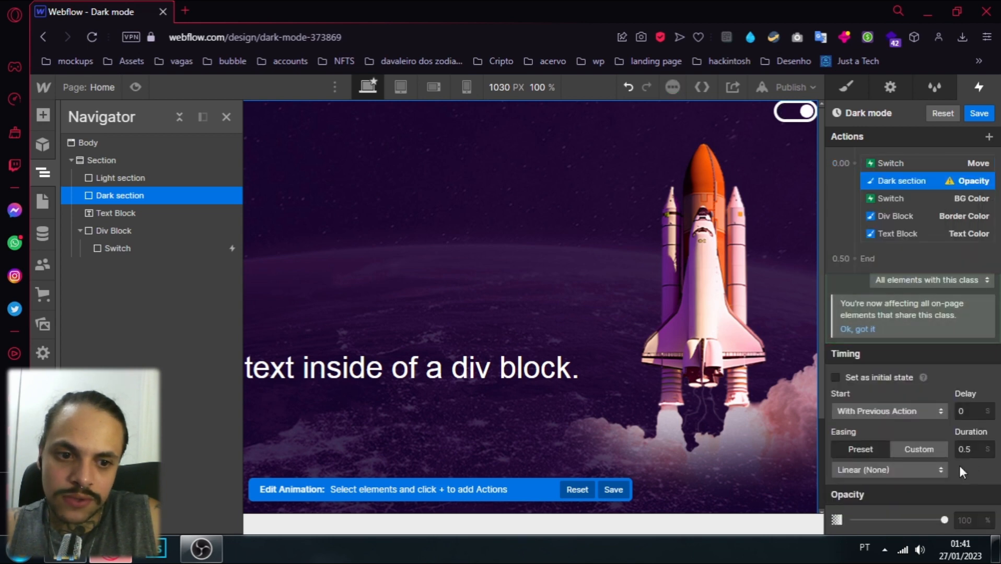
drag(943, 520, 854, 520)
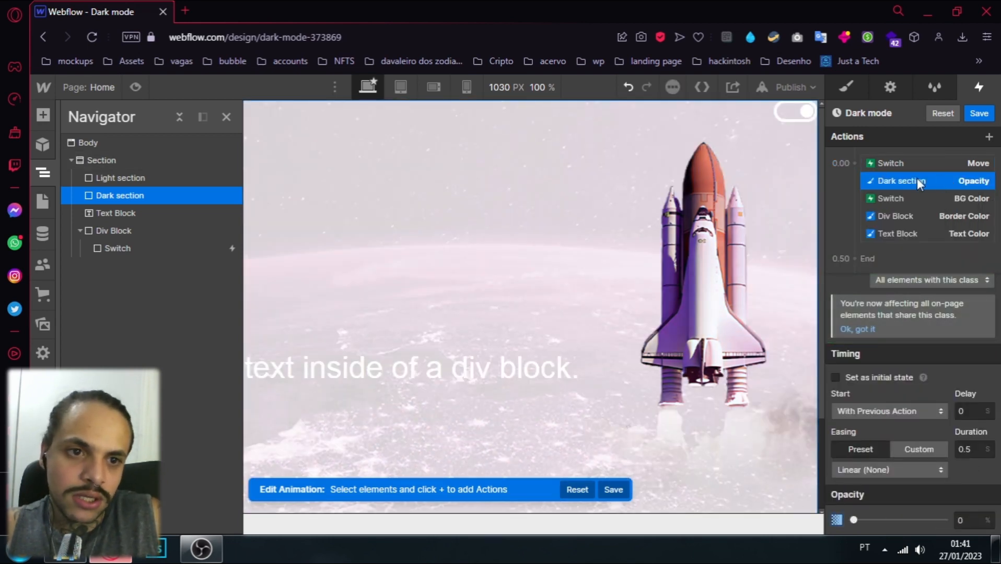
drag(919, 184, 912, 234)
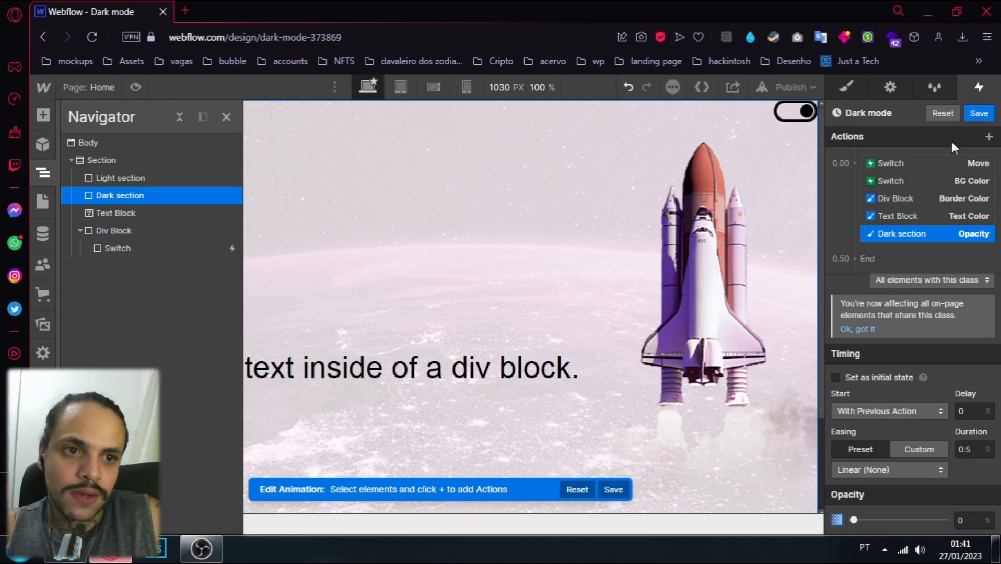
click(979, 114)
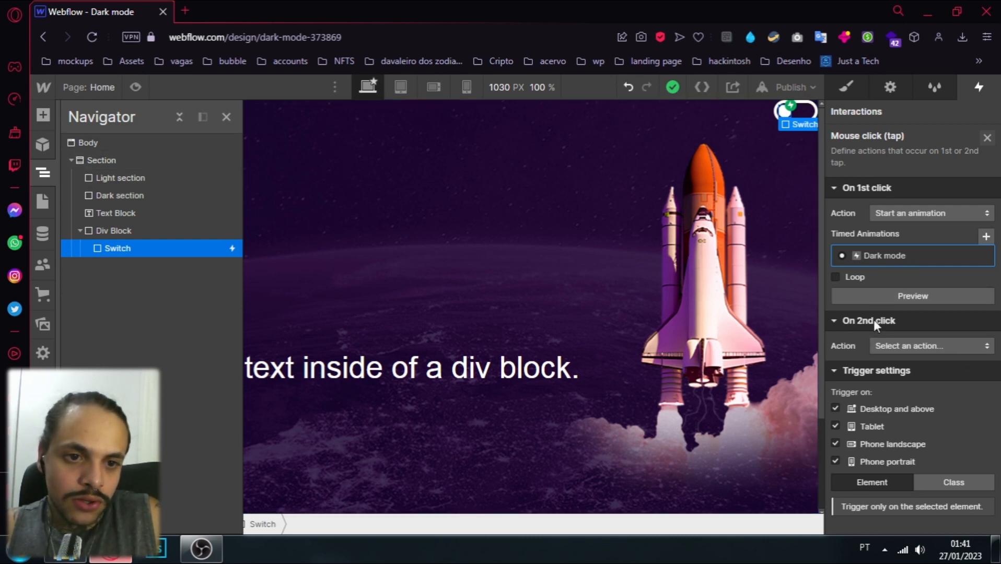
Set the second click to start an animation and create a new timed animation for it named "Light mode"
click(902, 345)
click(922, 152)
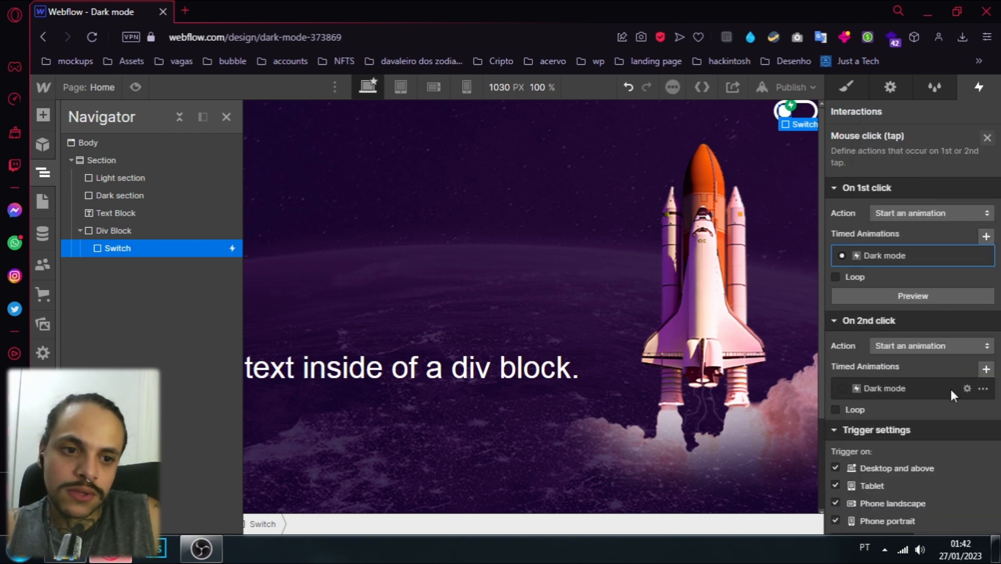
click(985, 391)
click(985, 391)
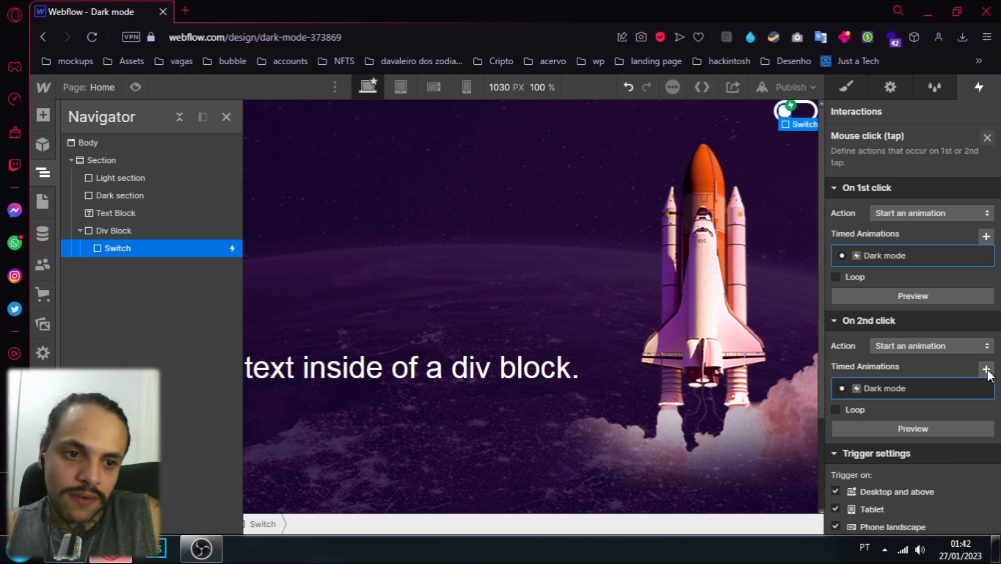
click(986, 371)
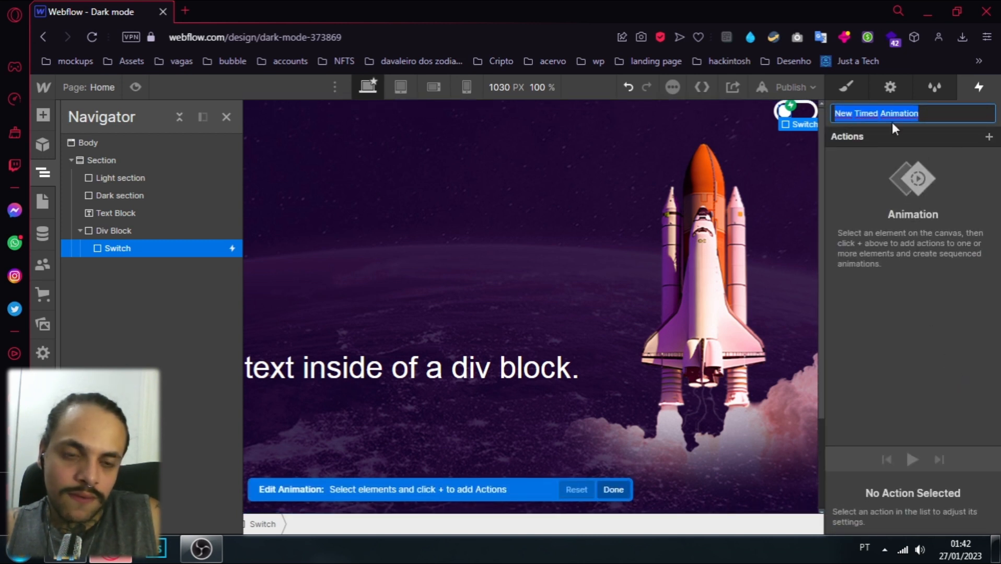
text(Light mode)
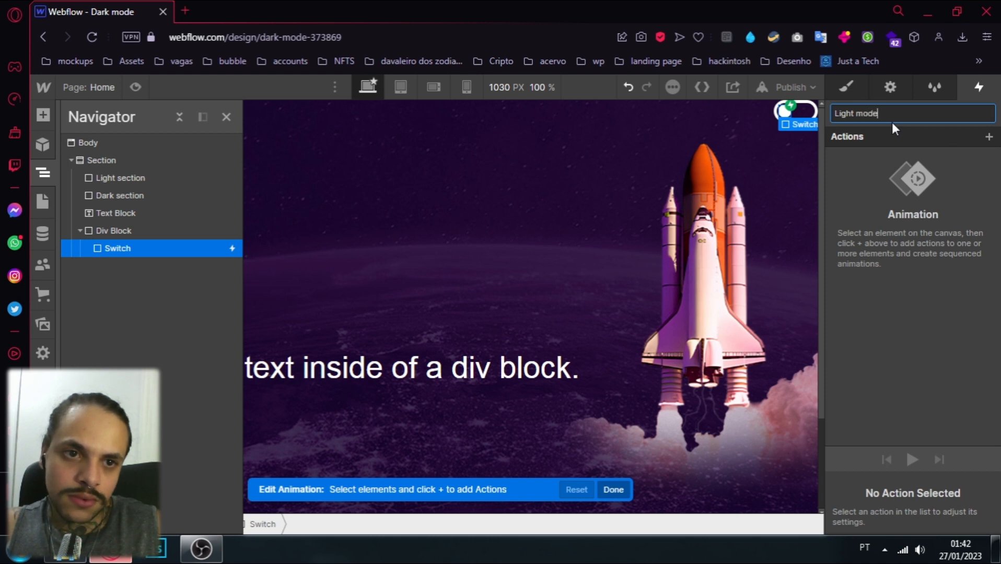
key(Return)
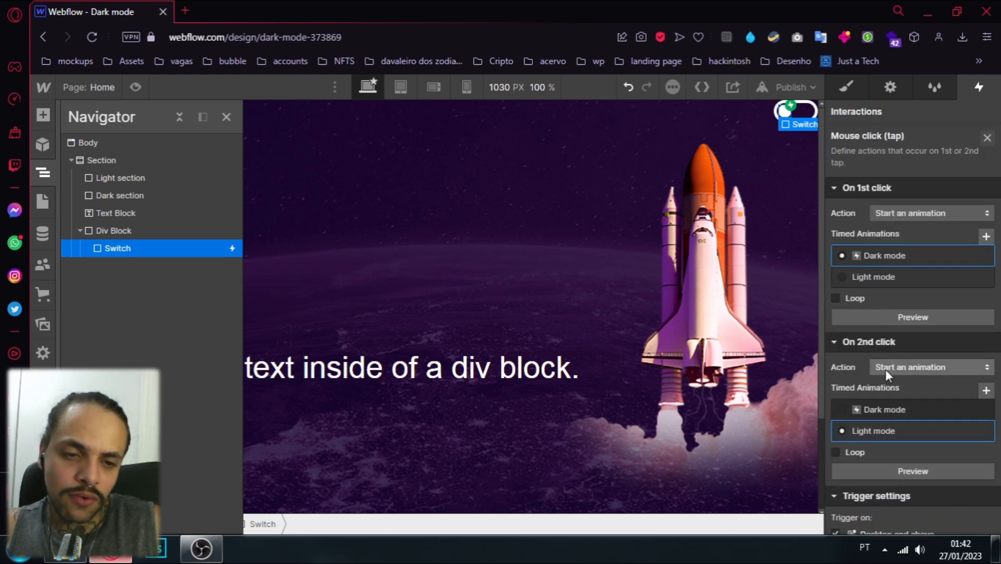
Open the Light mode animation for editing and add a Move action for the Switch with X at 0 px
click(967, 431)
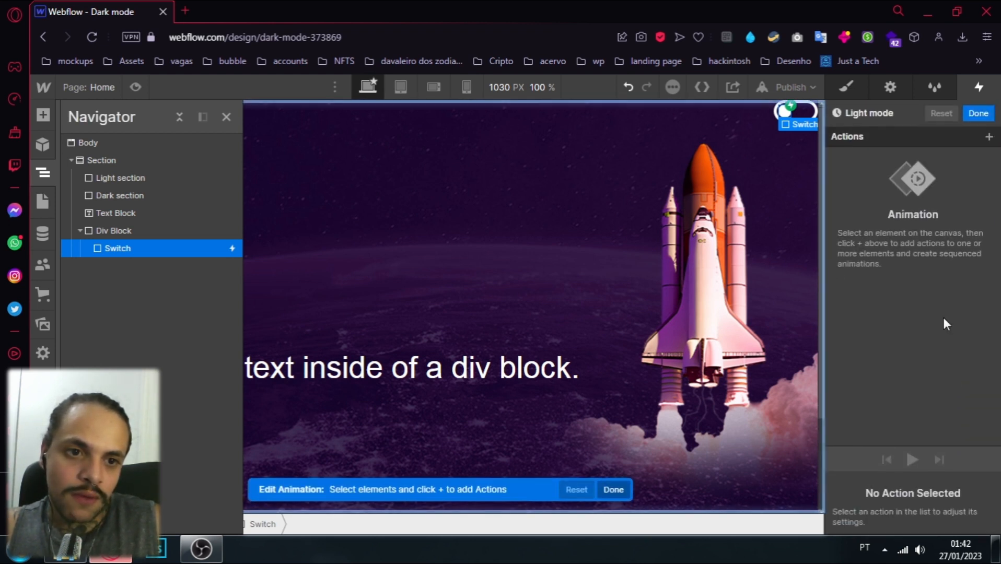
click(989, 137)
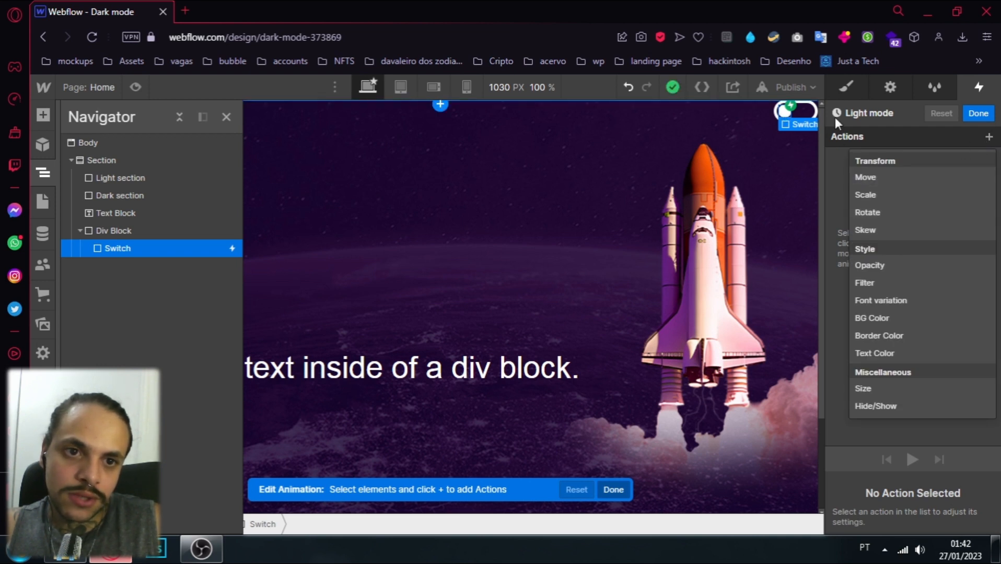
click(917, 177)
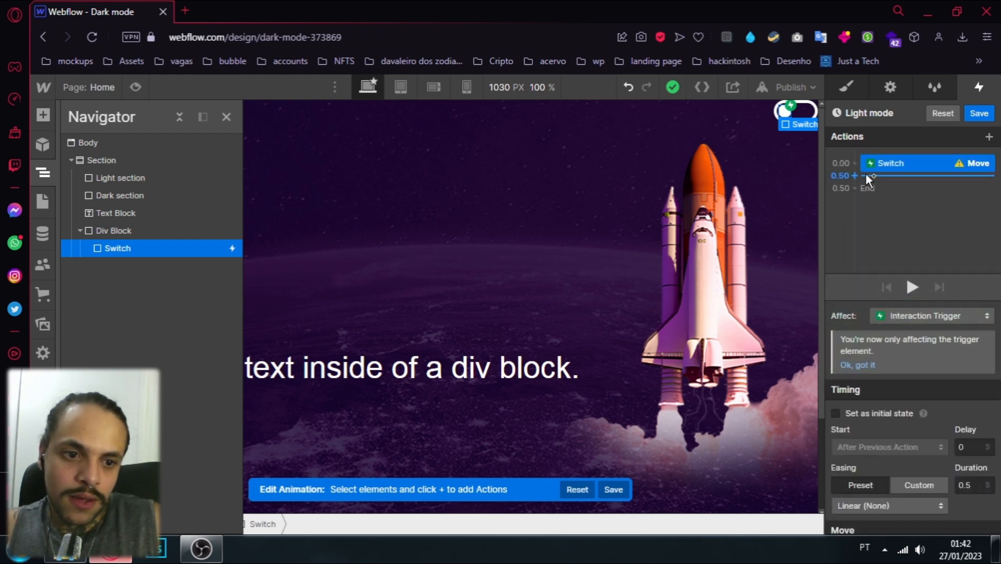
scroll(932, 351, down, 2)
click(962, 475)
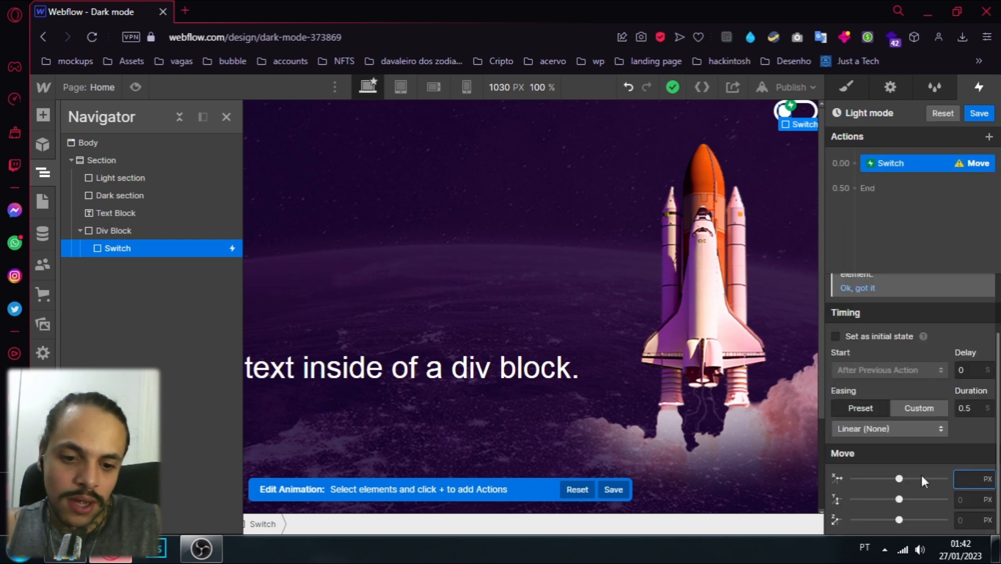
text(0)
key(Tab)
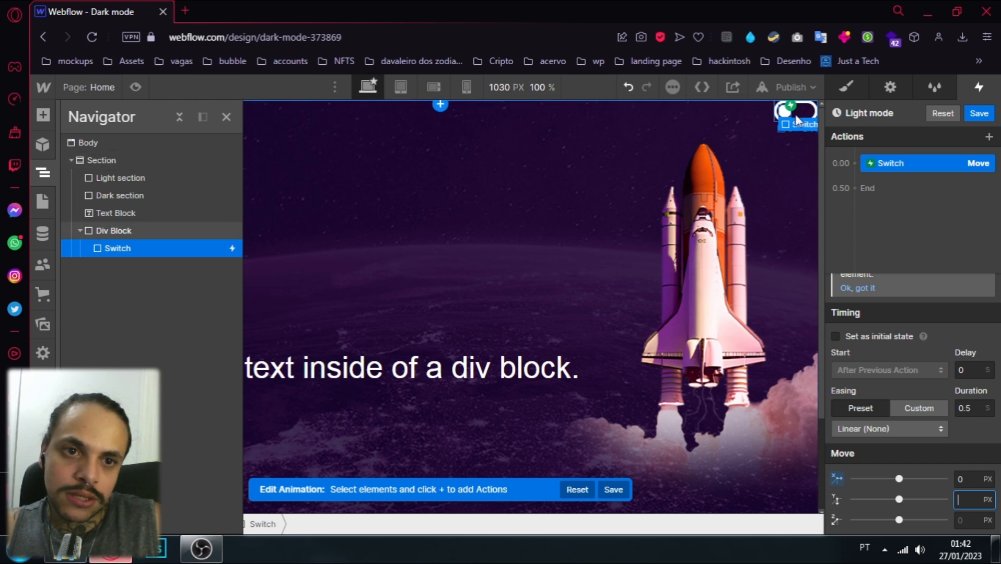
click(899, 224)
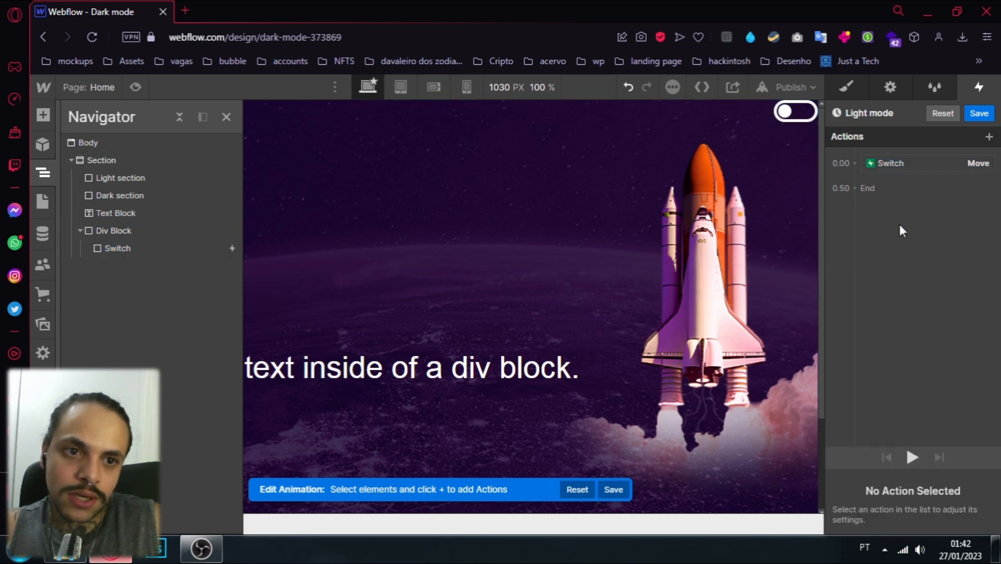
click(812, 117)
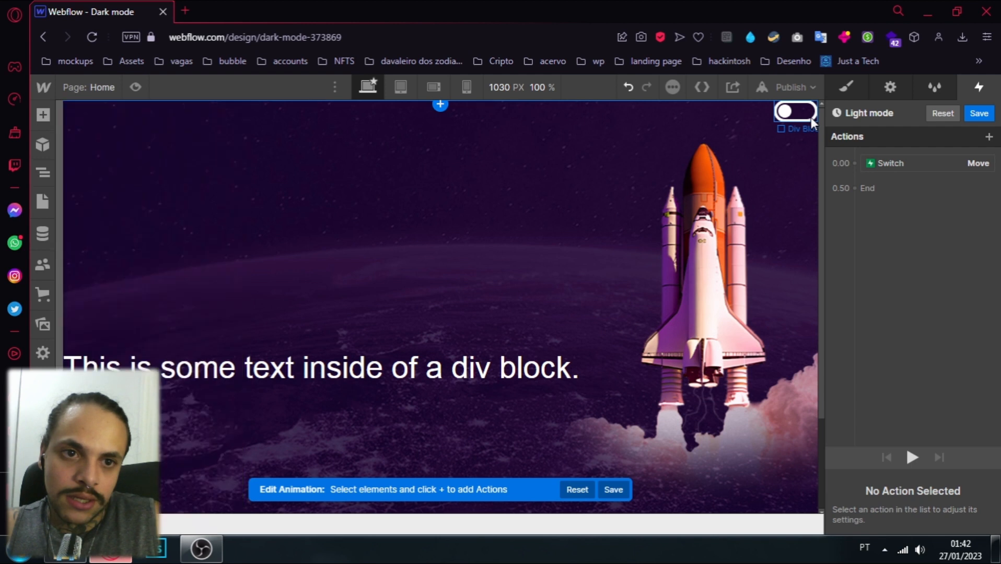
click(854, 162)
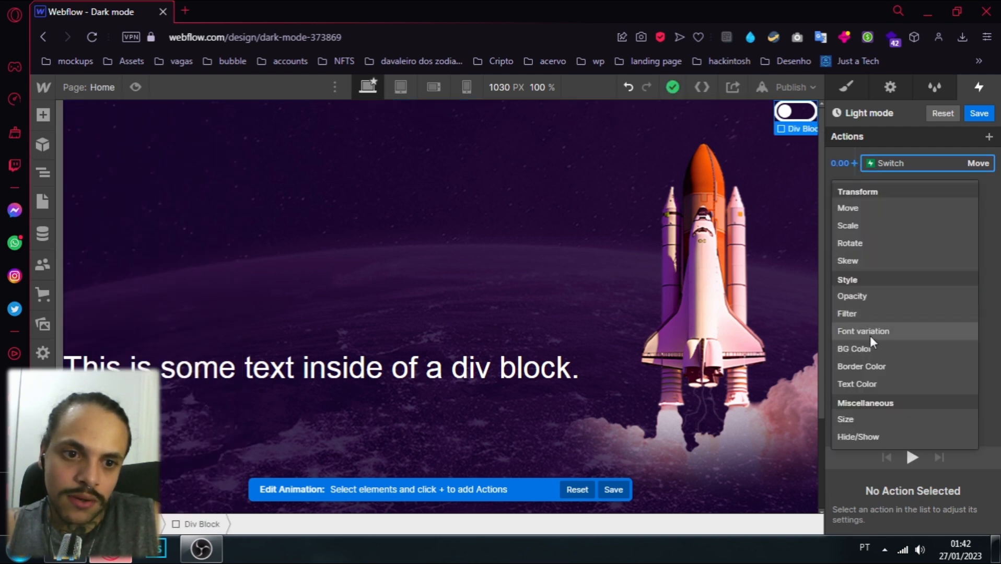
click(876, 174)
Add a BG Color action for the Switch alongside its Move action and set the color to white
click(860, 163)
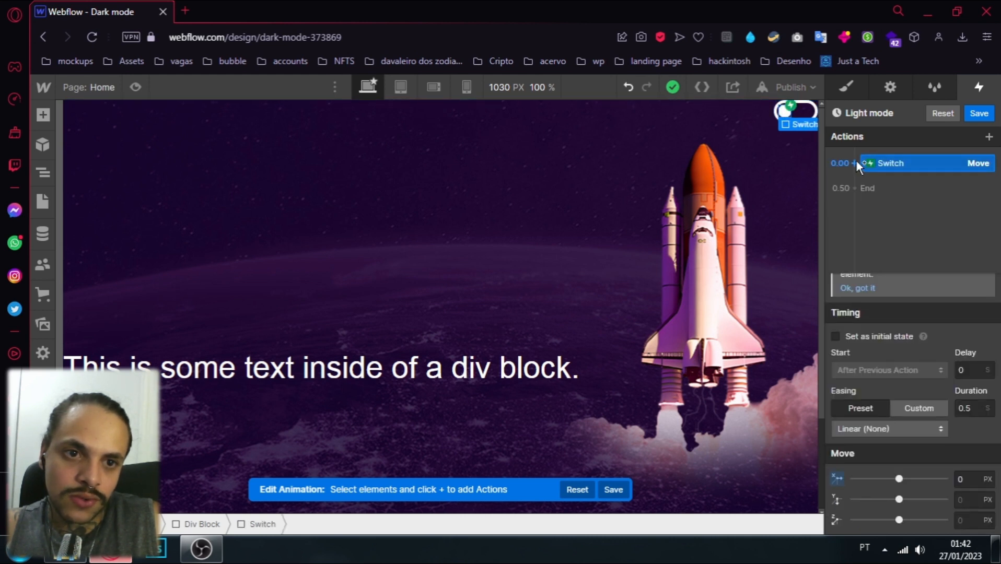
click(856, 161)
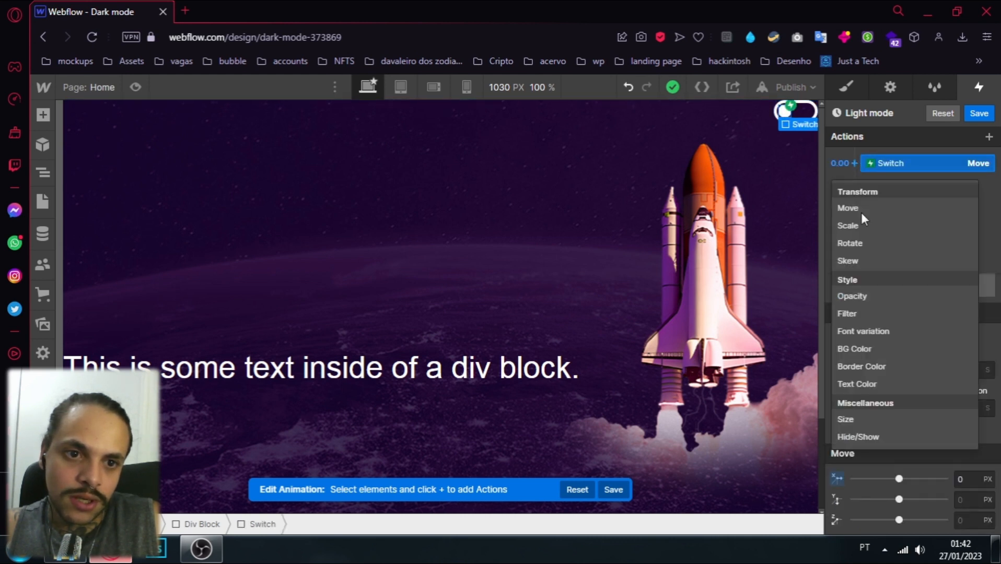
click(868, 350)
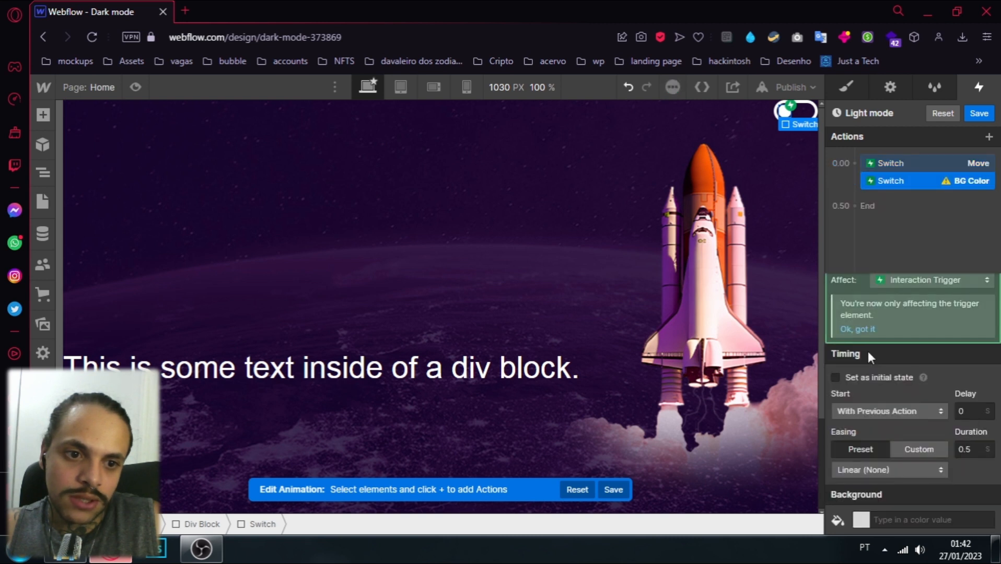
click(861, 520)
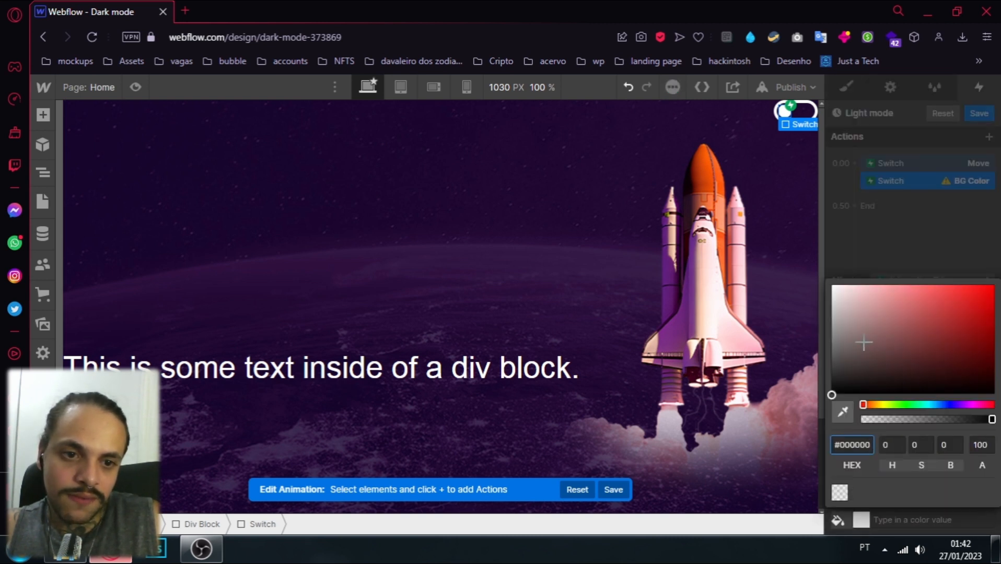
click(896, 215)
click(903, 181)
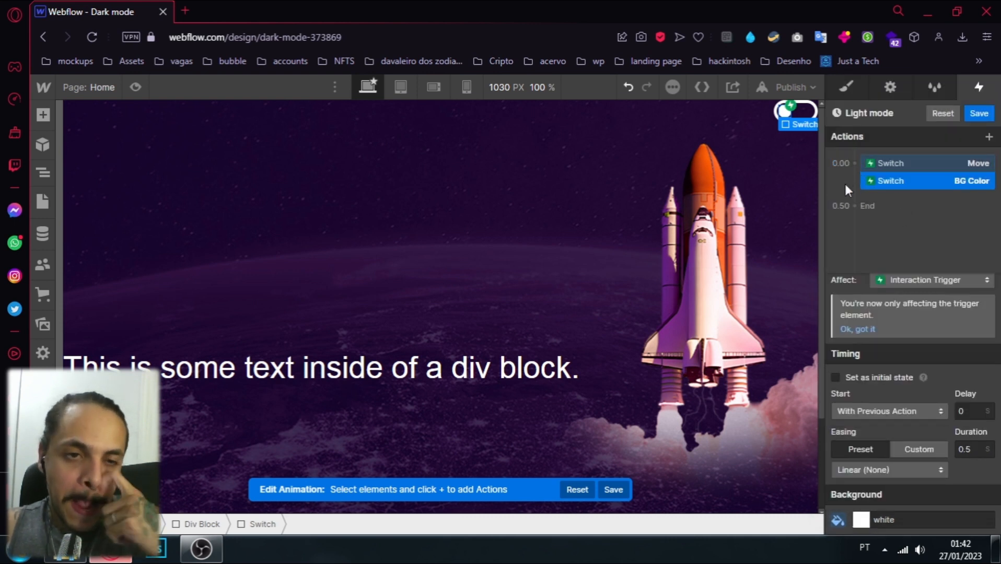
Add a white Border Color action for the toggle's Div Block and place it after the BG Color action
click(812, 112)
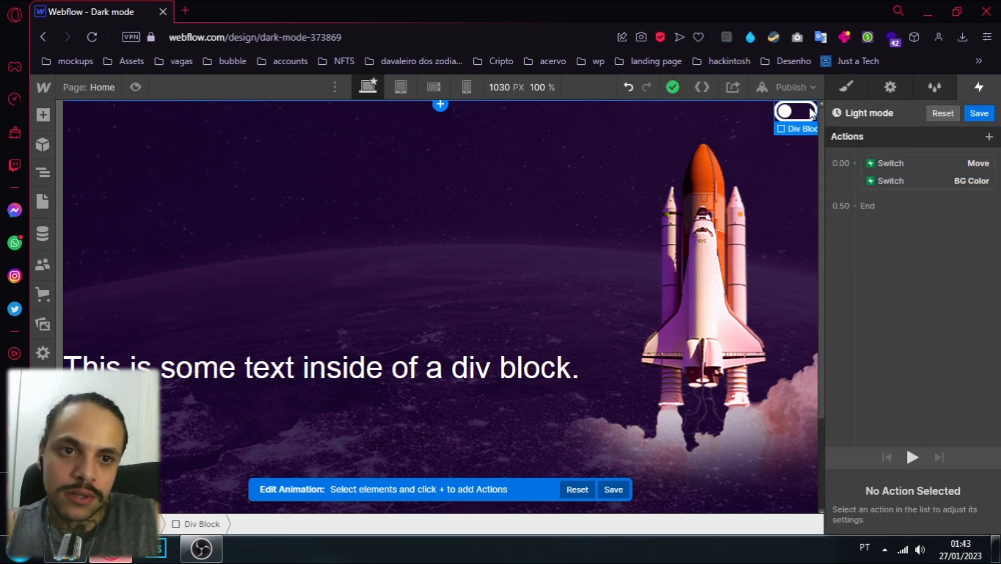
click(854, 163)
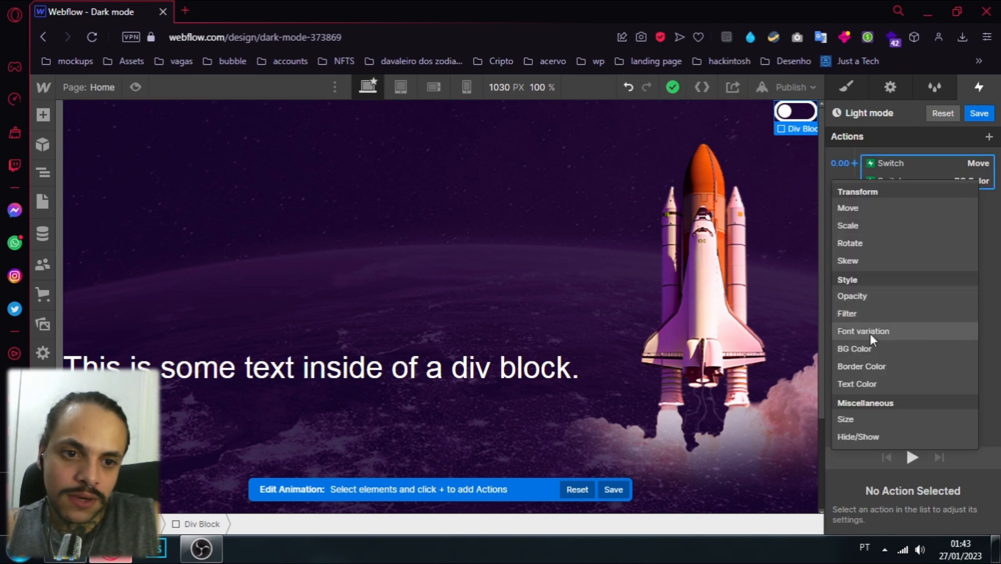
click(867, 365)
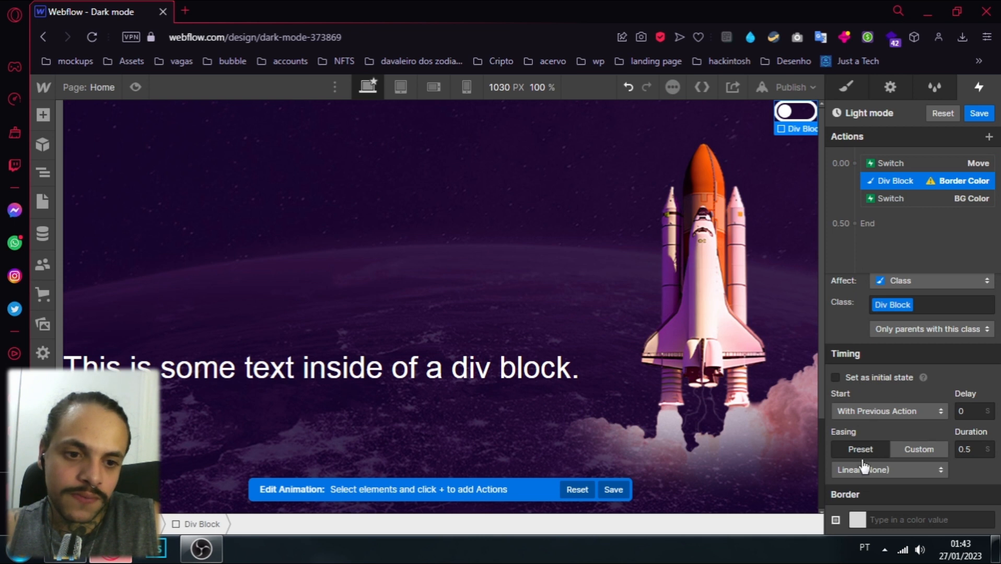
click(859, 518)
drag(865, 306, 796, 230)
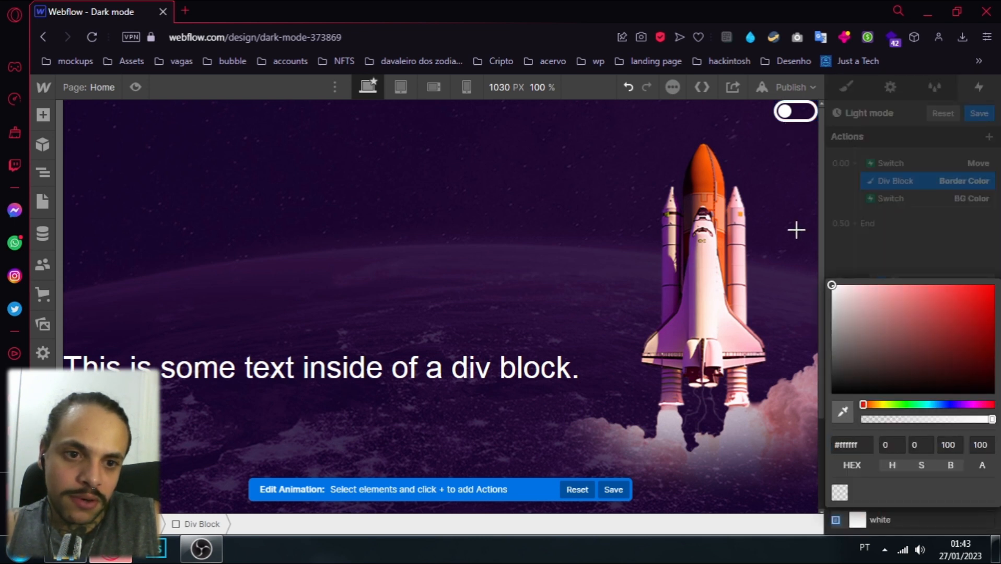
click(899, 195)
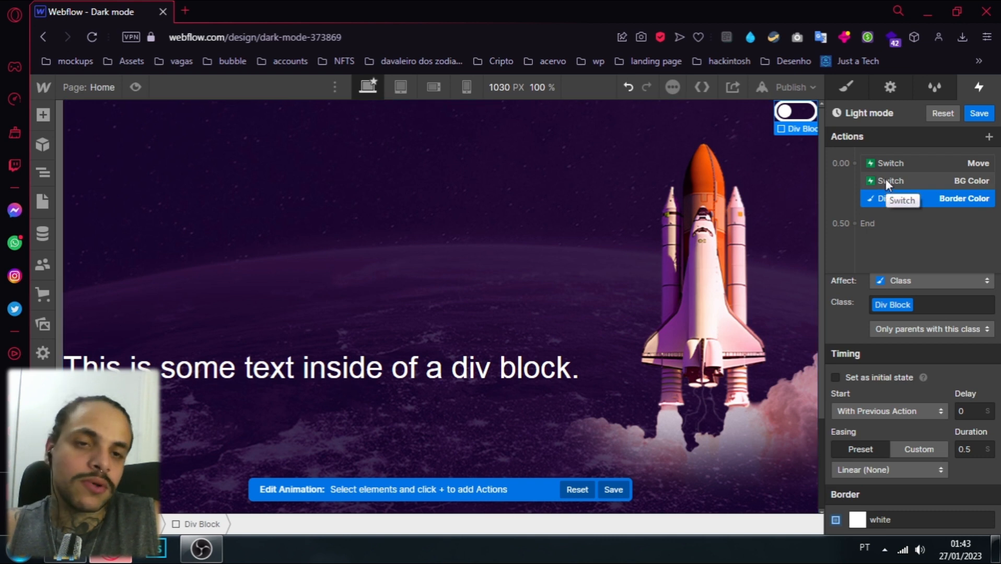
Add a Text Color action alongside the Light mode actions and change its target to the Text Block on the canvas
click(854, 162)
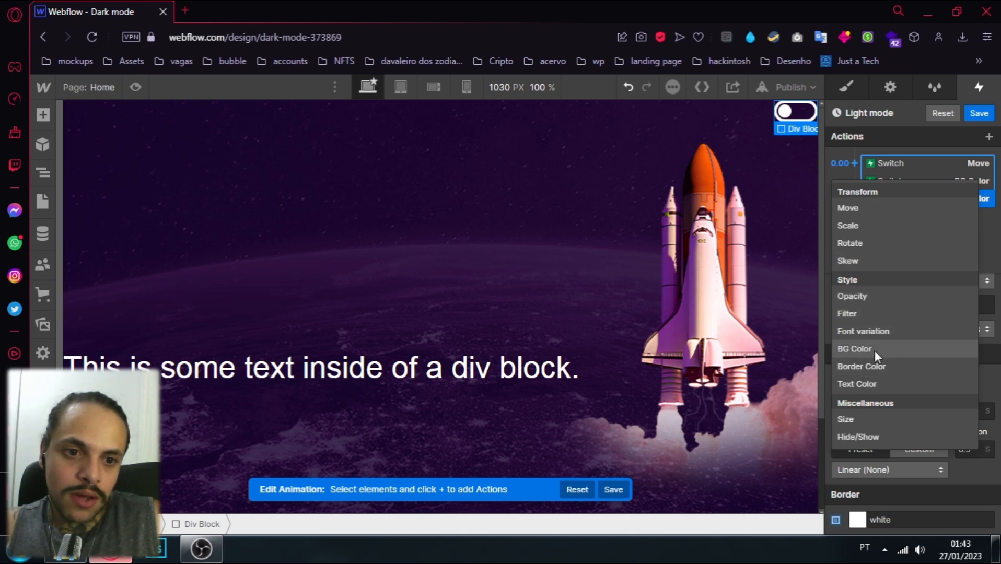
click(870, 383)
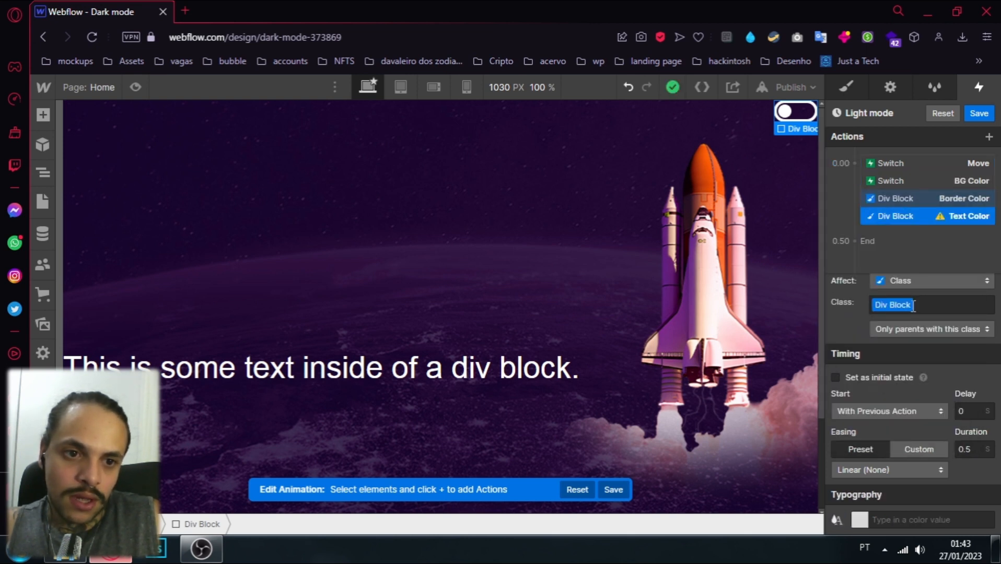
right_click(888, 211)
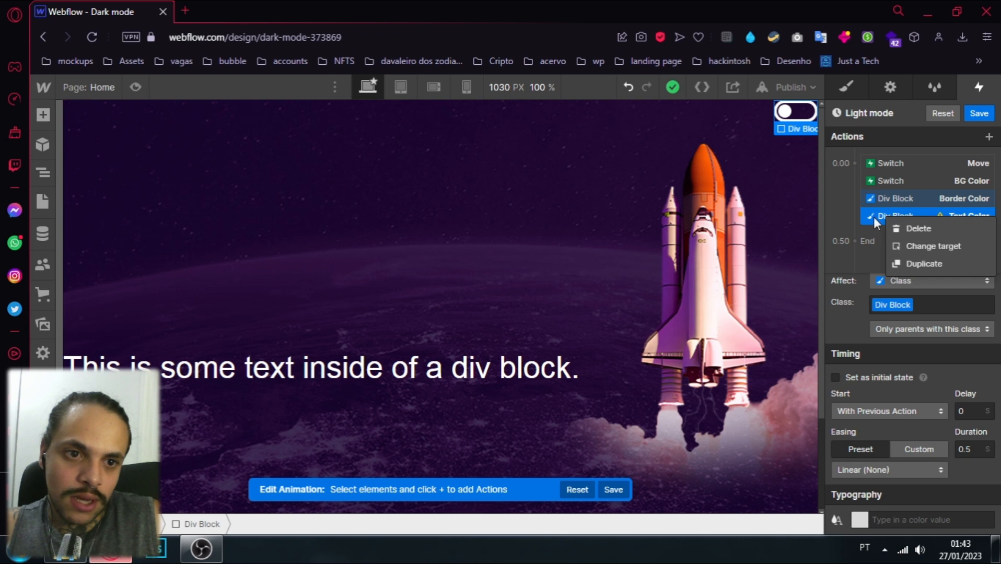
right_click(874, 218)
click(922, 254)
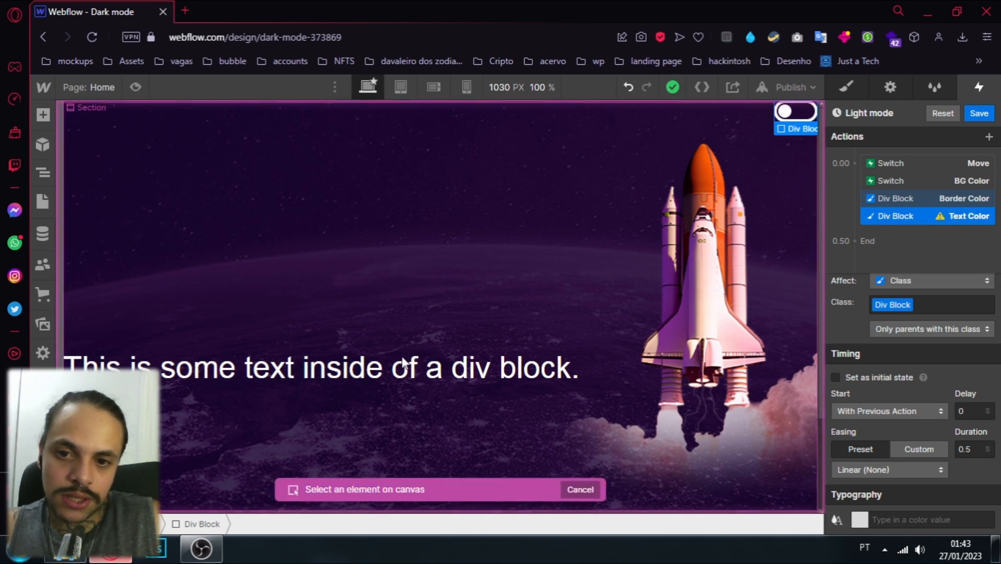
click(391, 370)
scroll(926, 311, down, 1)
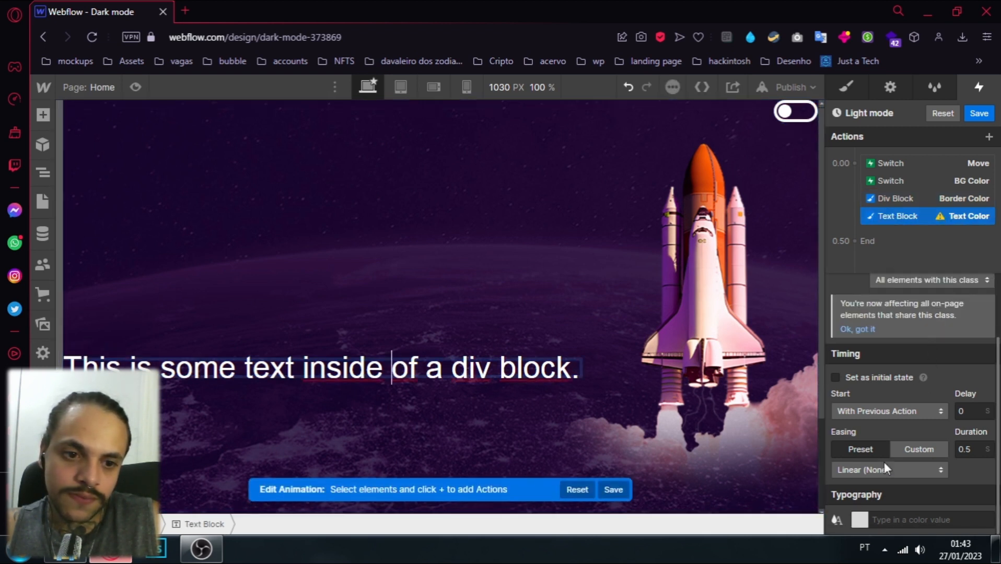
Set the Text Block's Text Color action to white
click(856, 523)
click(862, 520)
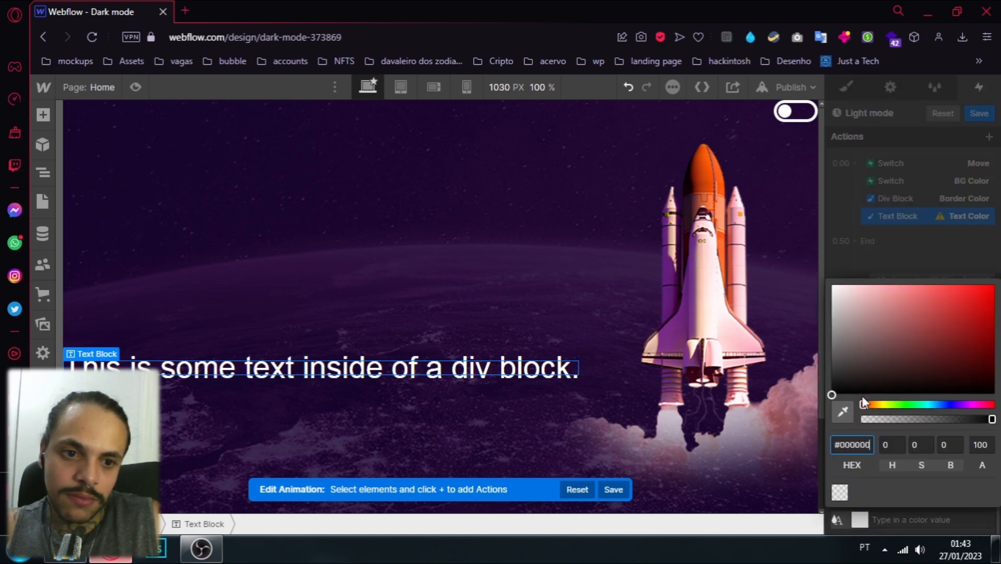
drag(867, 318, 784, 199)
click(922, 225)
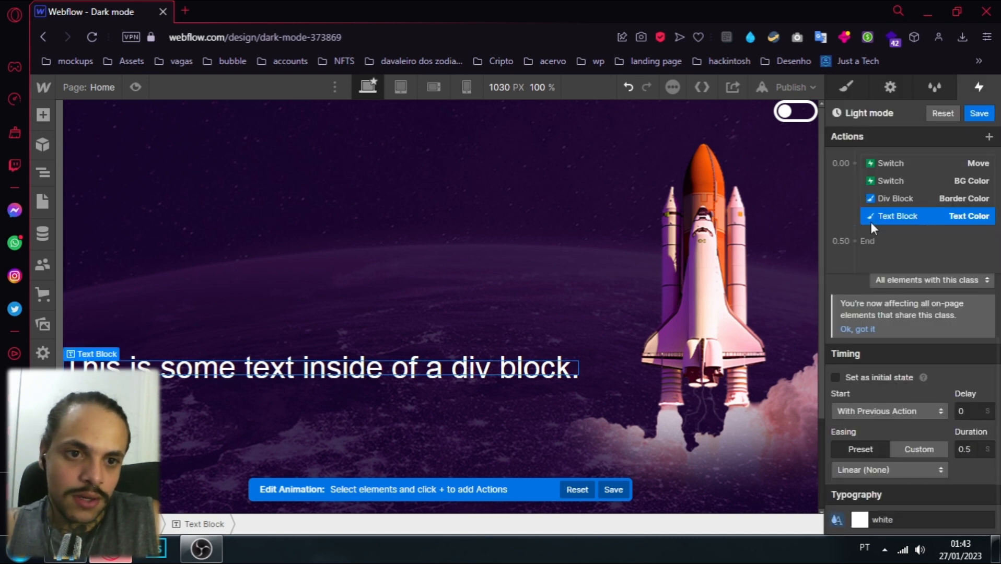
Add an Opacity action for the Light section at 0% to the Light mode animation's 0.00 group
click(43, 173)
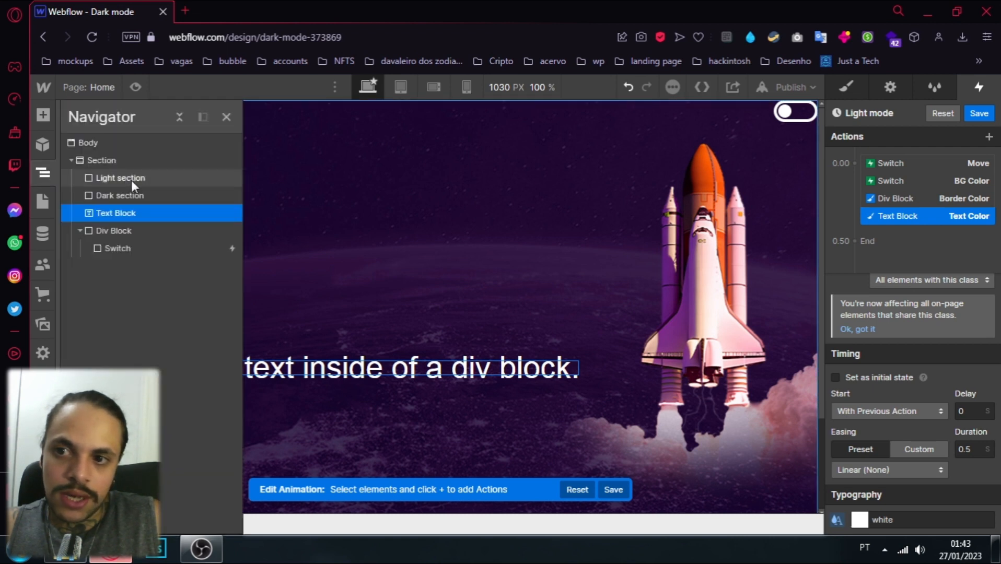
click(131, 180)
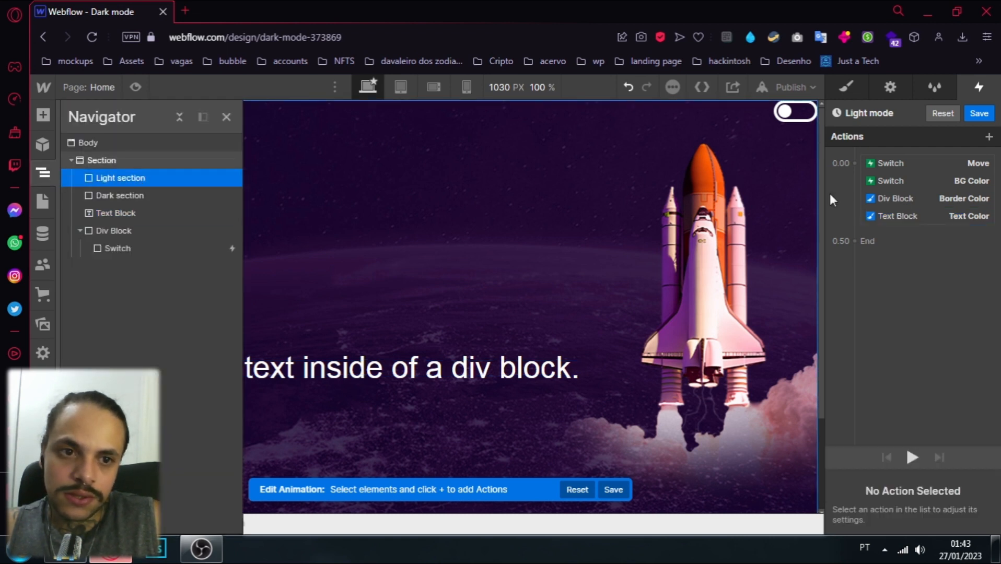
click(855, 163)
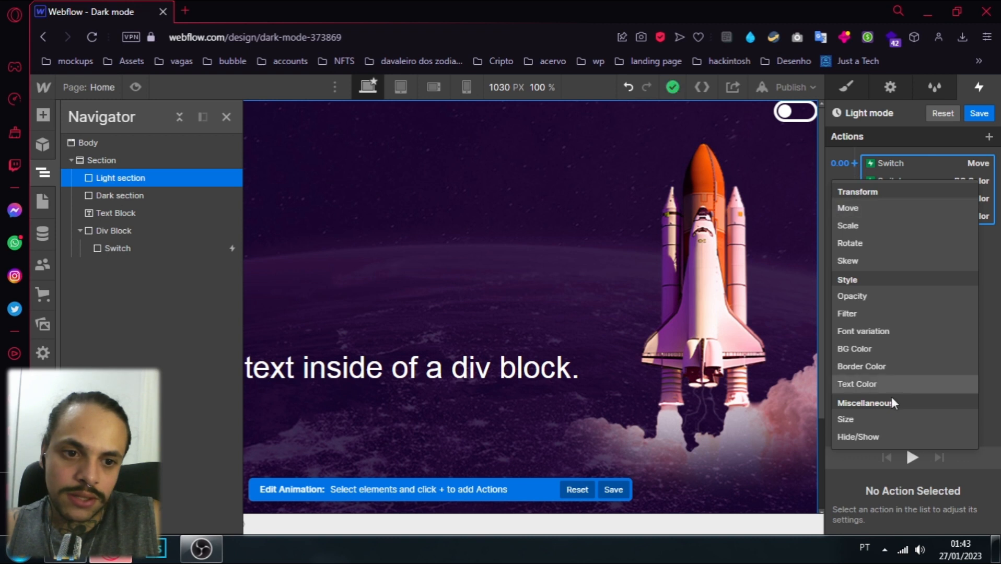
click(868, 298)
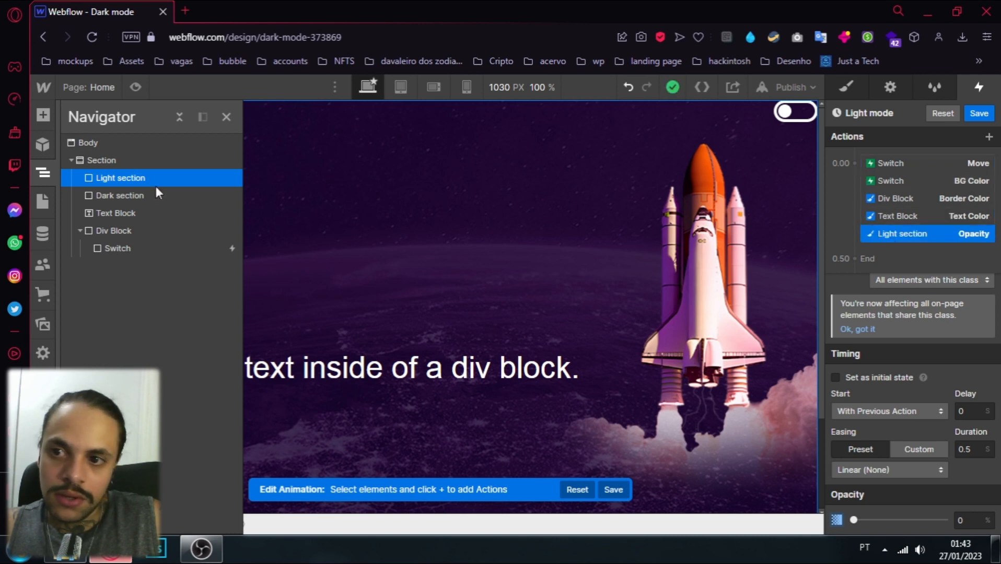
Add a 100% Opacity action for the Dark section, place it after the Light section's action, and save the Light mode animation
click(139, 194)
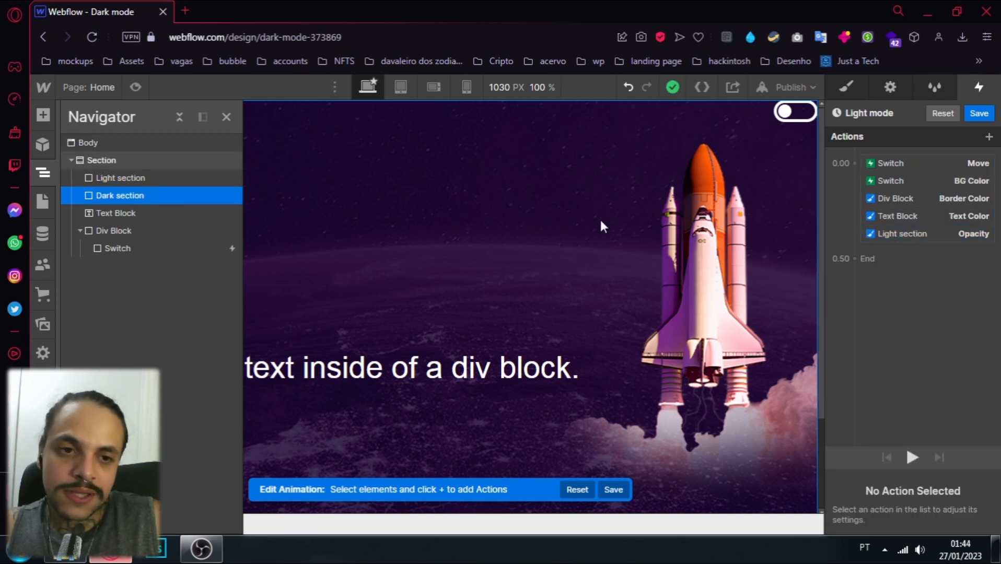
click(854, 162)
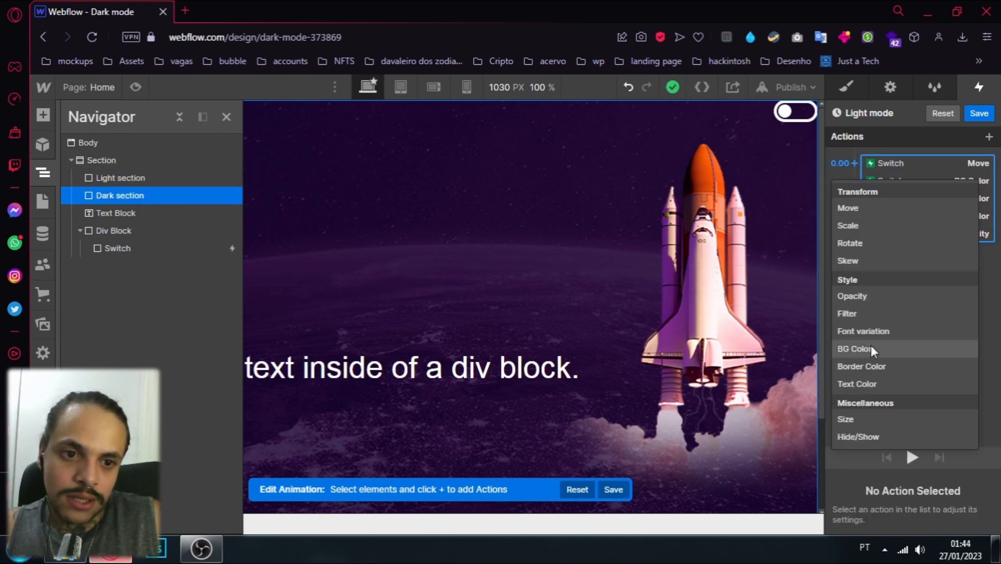
click(859, 294)
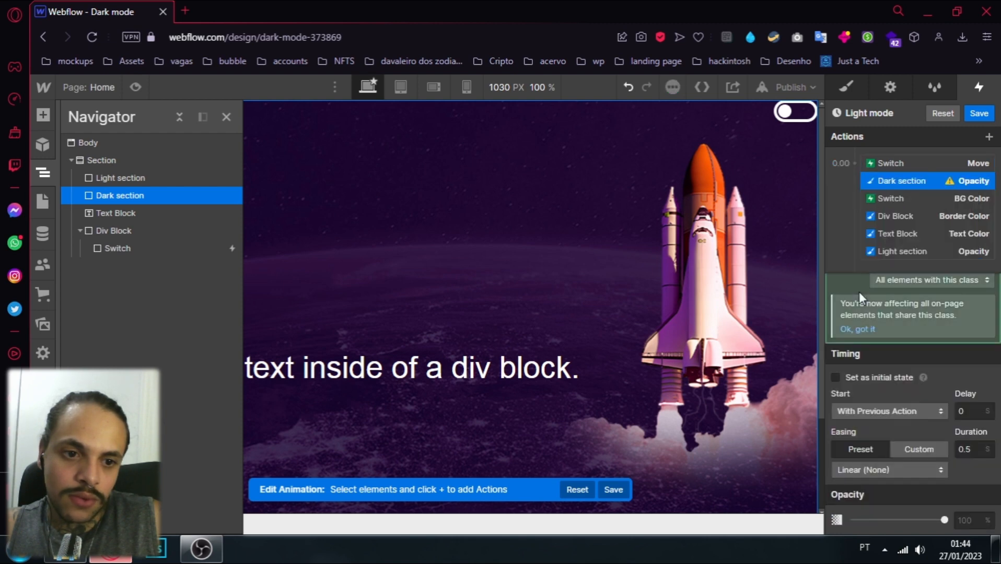
click(943, 519)
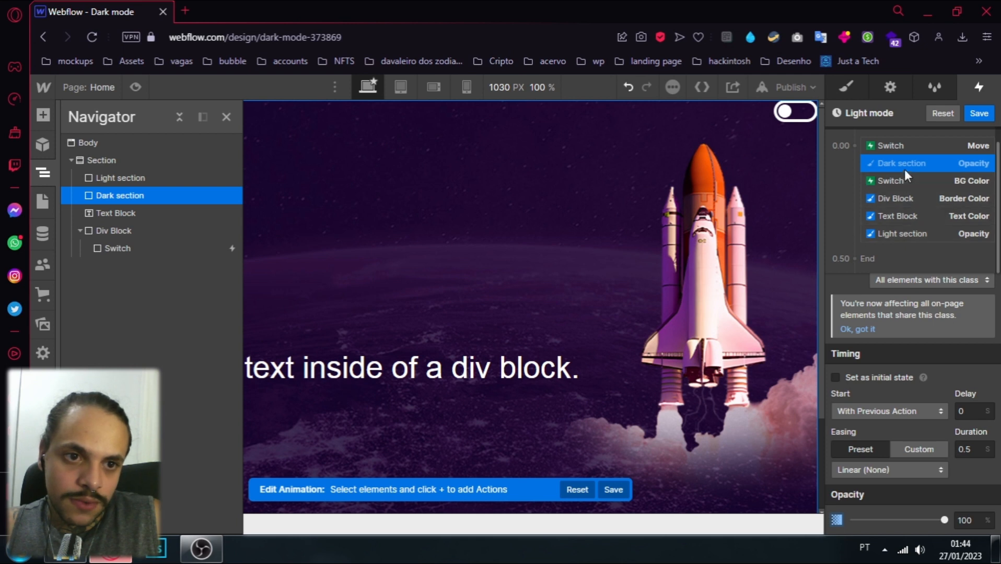
drag(904, 169, 902, 235)
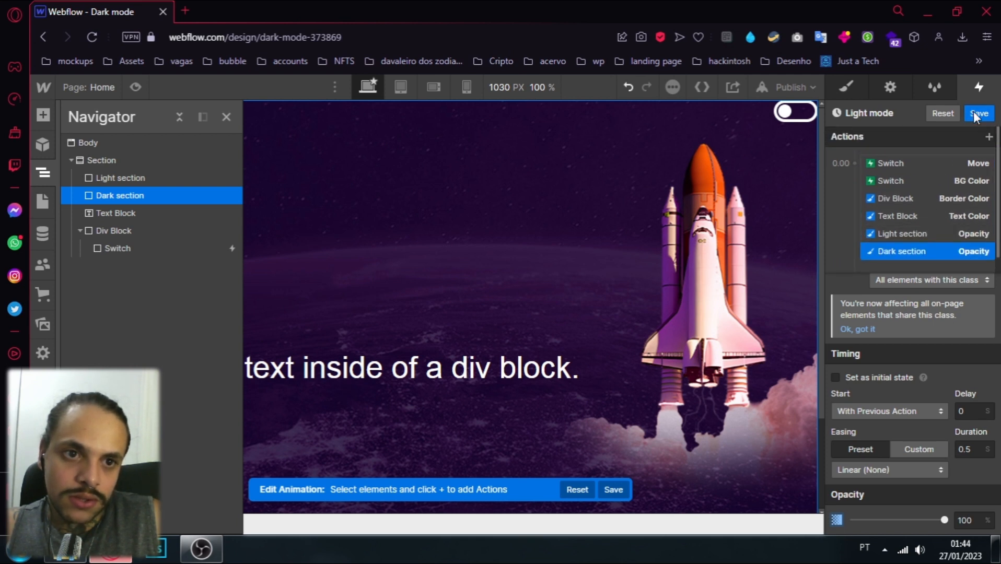
click(974, 113)
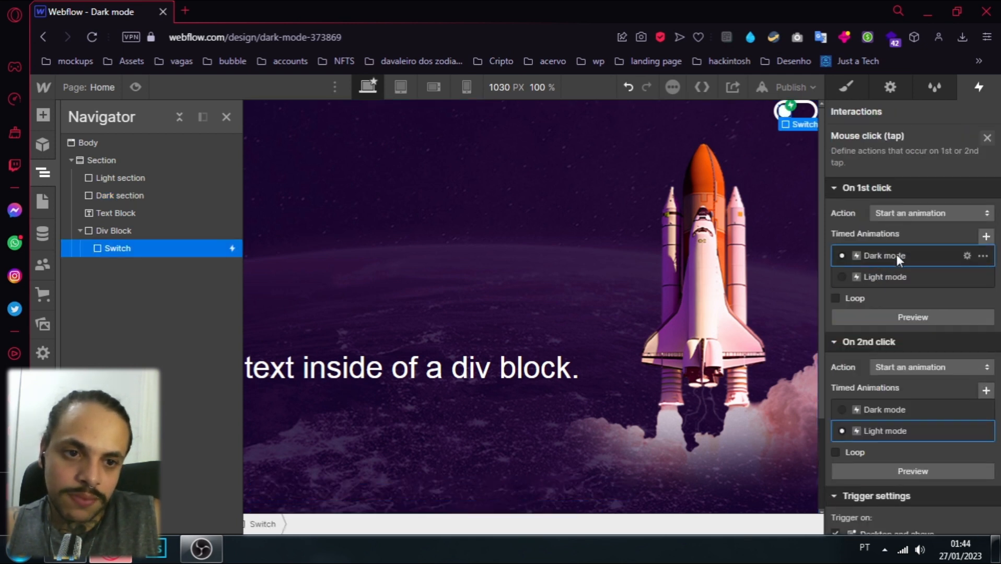
Add a 100% Opacity action for the Light section to the Dark mode animation, place it after the Dark section's action, and save
click(967, 255)
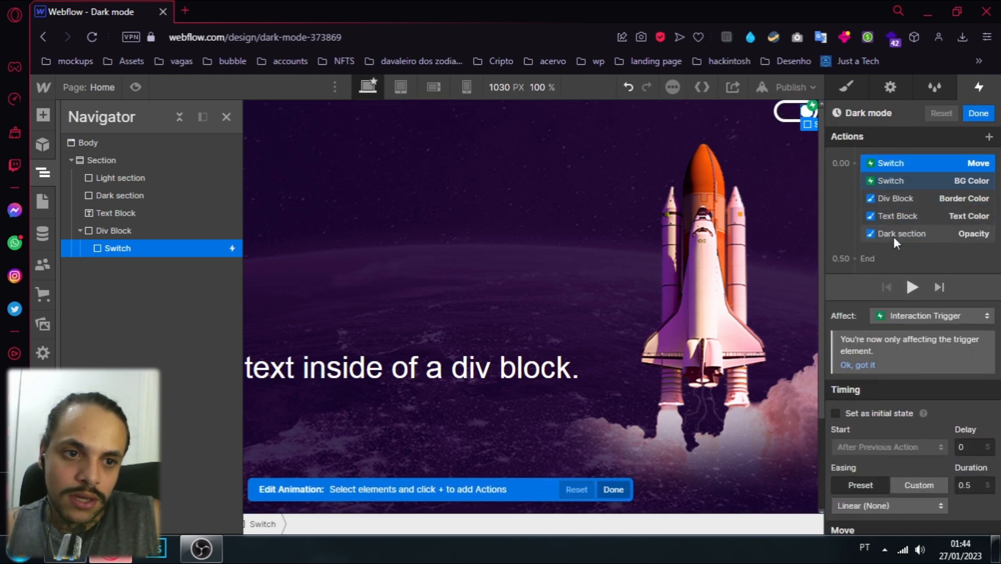
click(126, 176)
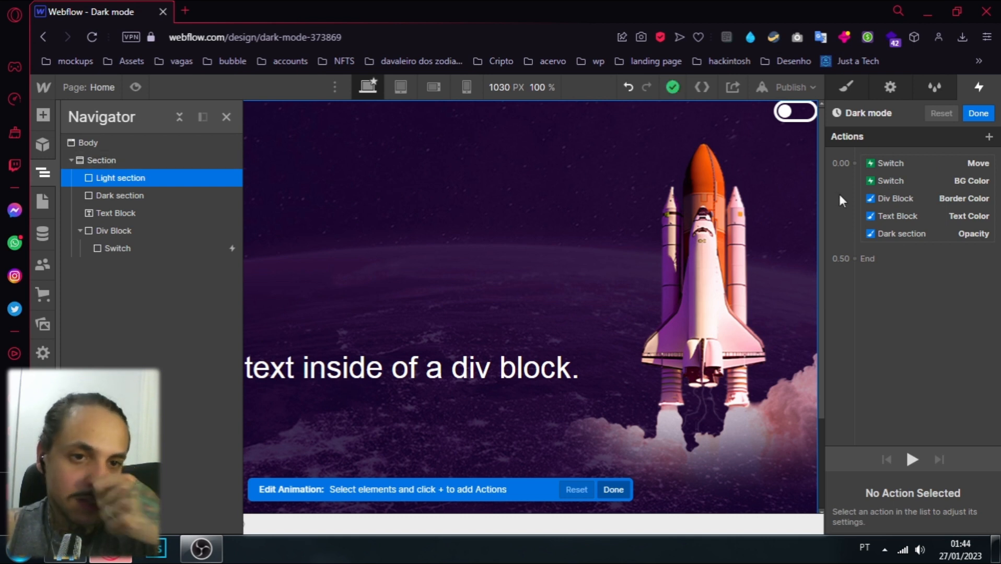
click(854, 164)
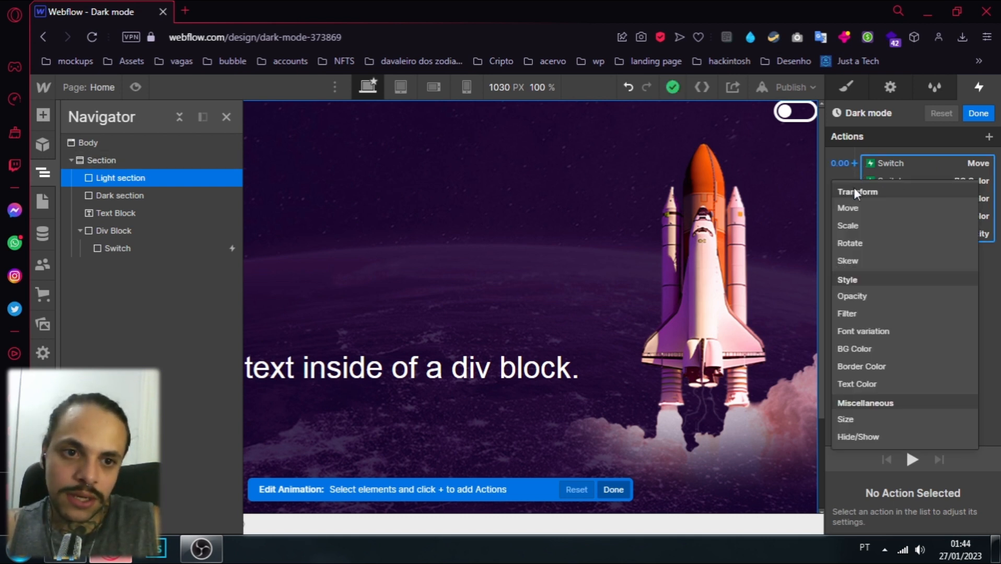
click(863, 295)
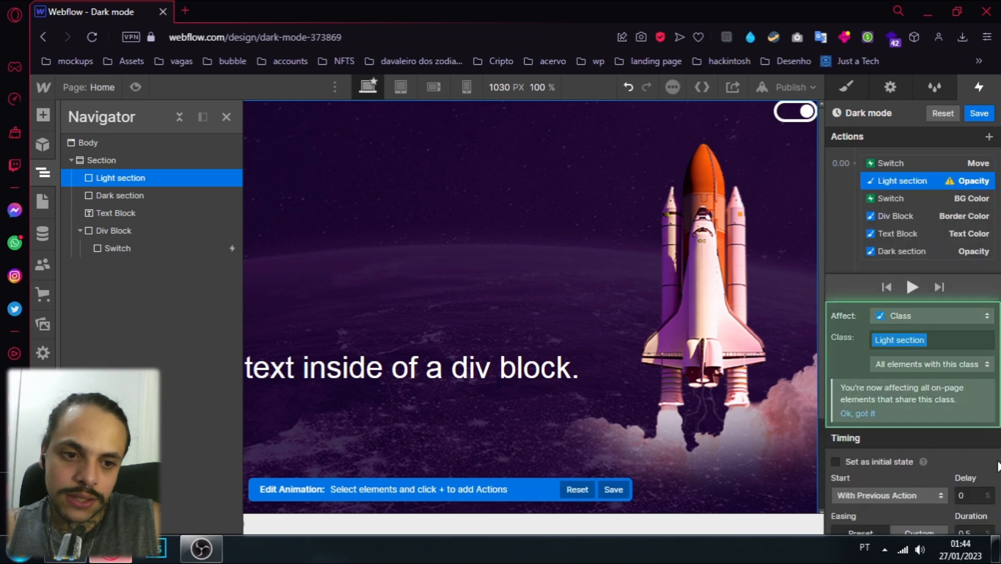
scroll(960, 492, down, 2)
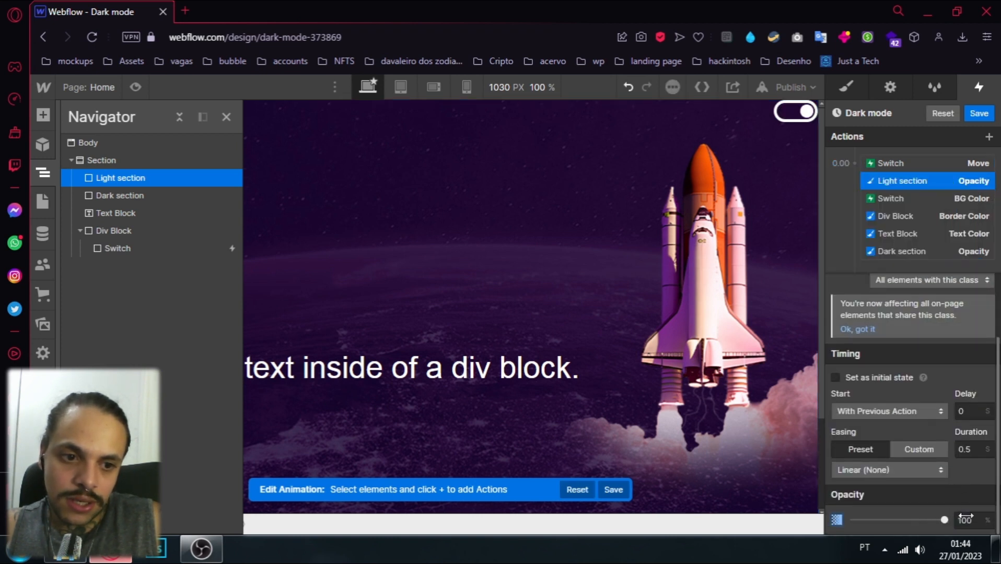
scroll(943, 385, up, 2)
drag(892, 180, 895, 251)
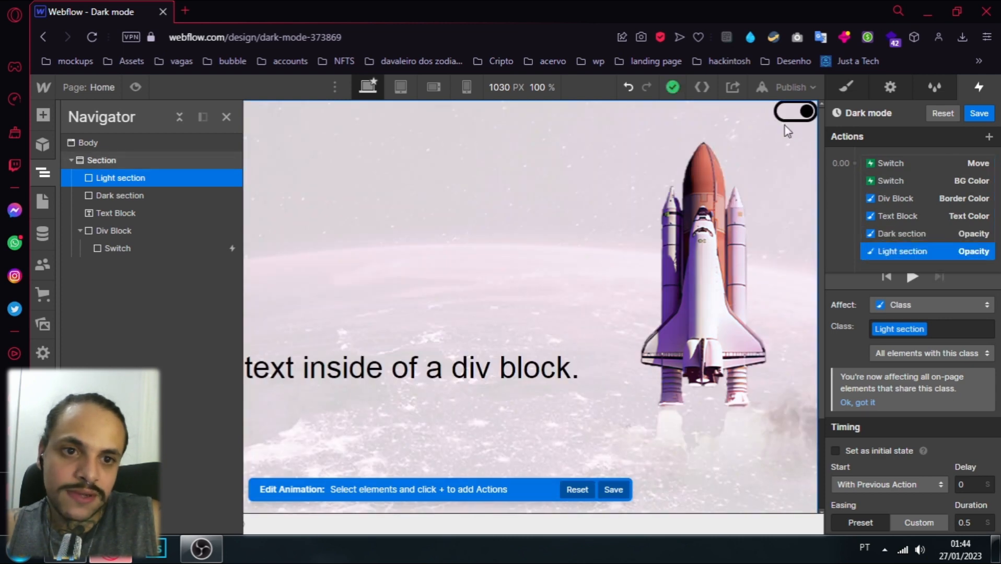
click(978, 114)
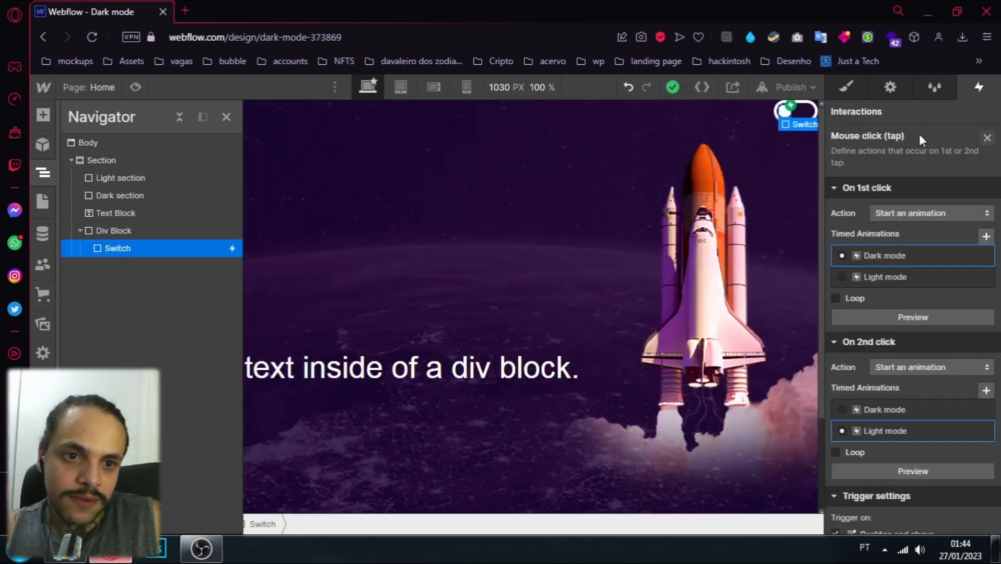
Play the Dark mode animation in its editor and preview the first-click interaction to check the transition
scroll(888, 319, down, 2)
scroll(883, 337, up, 2)
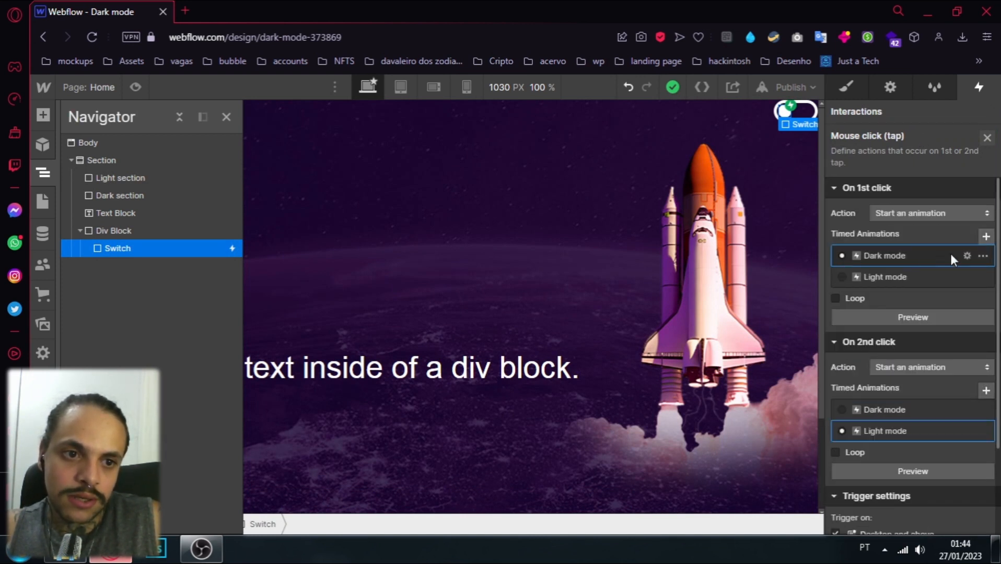
click(966, 256)
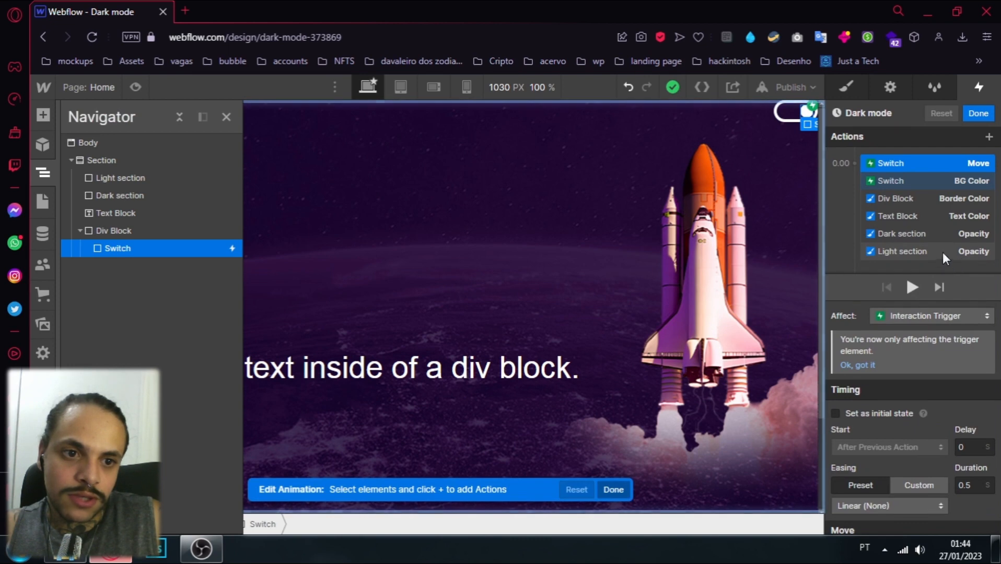
click(912, 286)
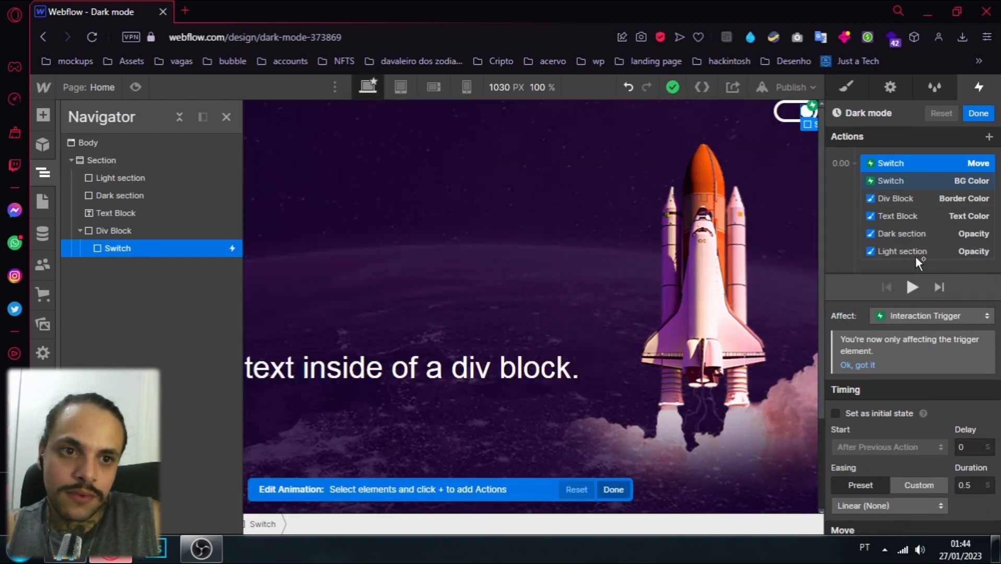
click(978, 114)
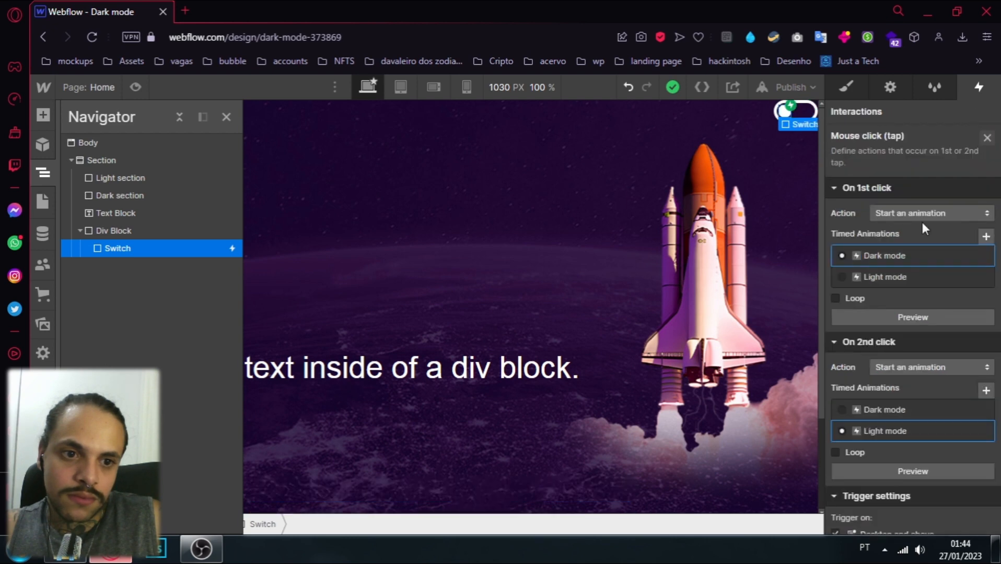
click(902, 316)
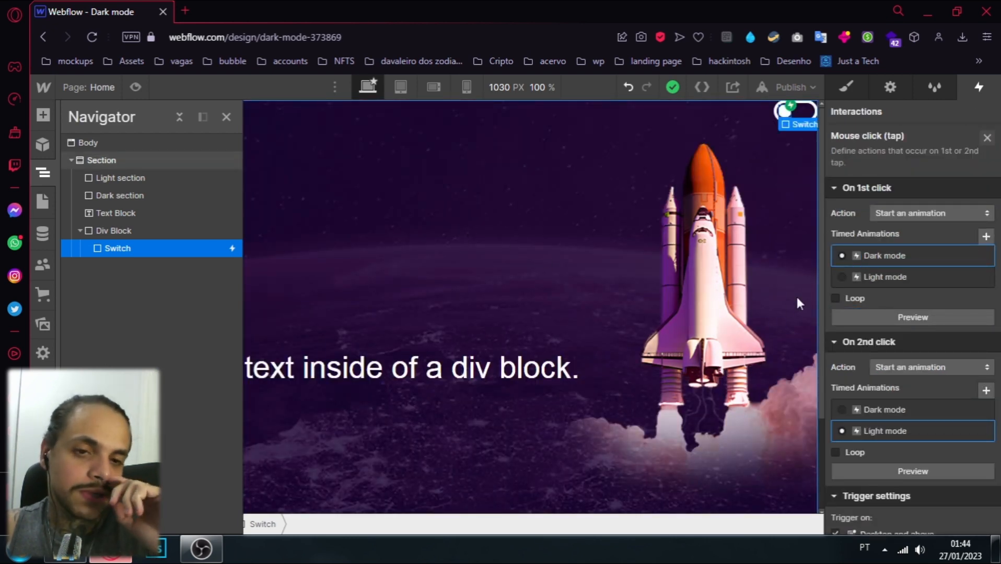
Preview the page and test the toggle's first and second clicks, checking the page's appearance
click(135, 87)
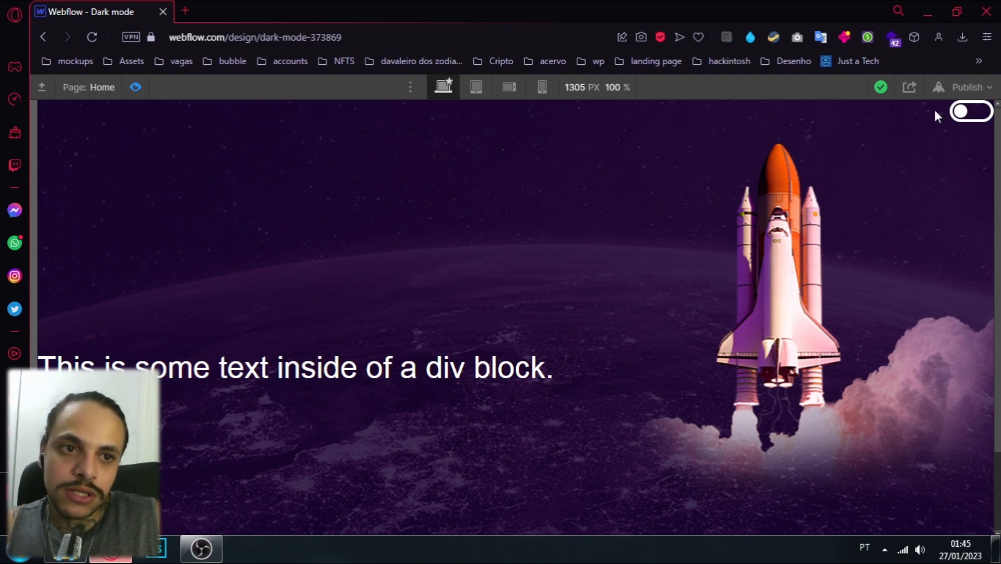
click(961, 112)
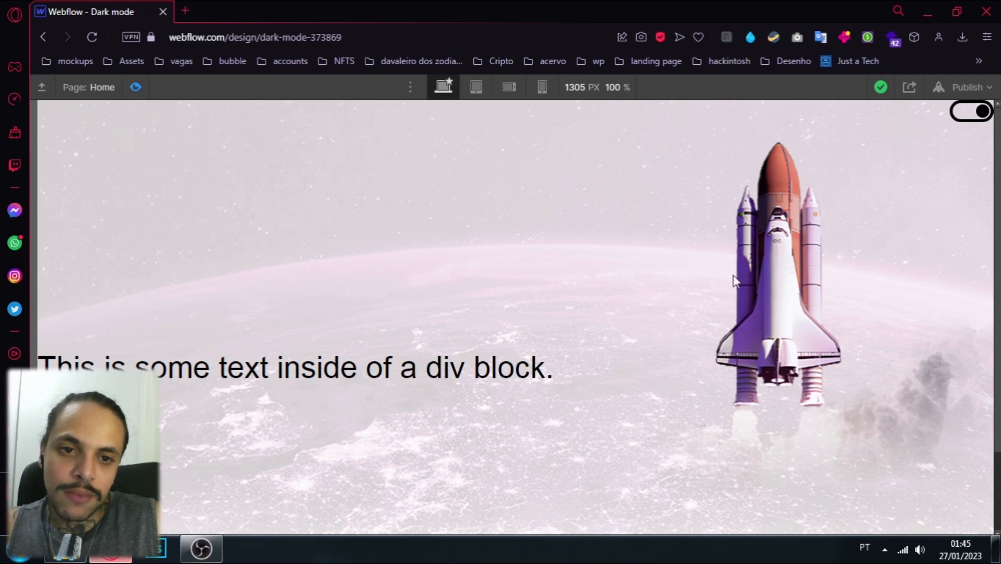
click(985, 113)
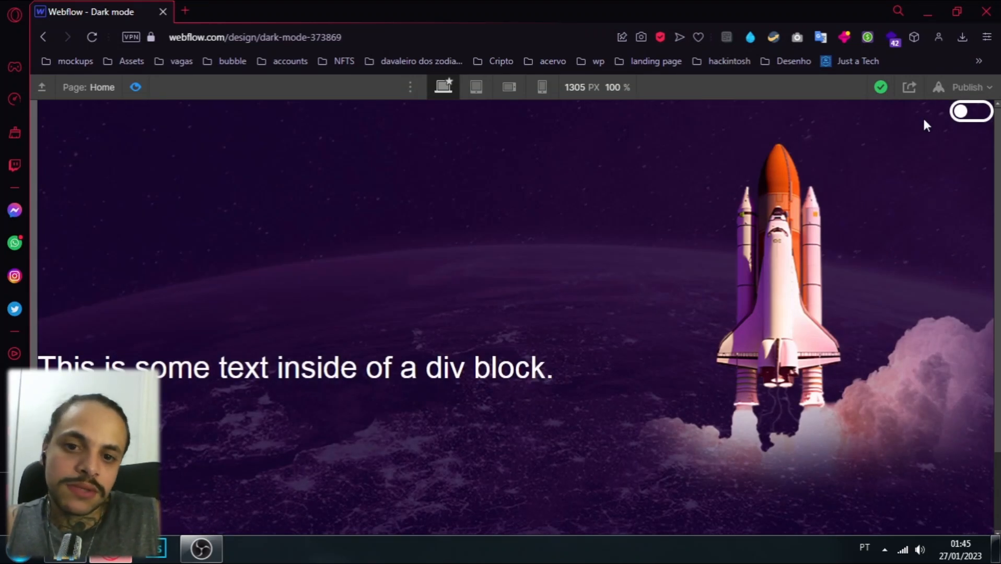
scroll(791, 212, down, 2)
scroll(790, 206, up, 2)
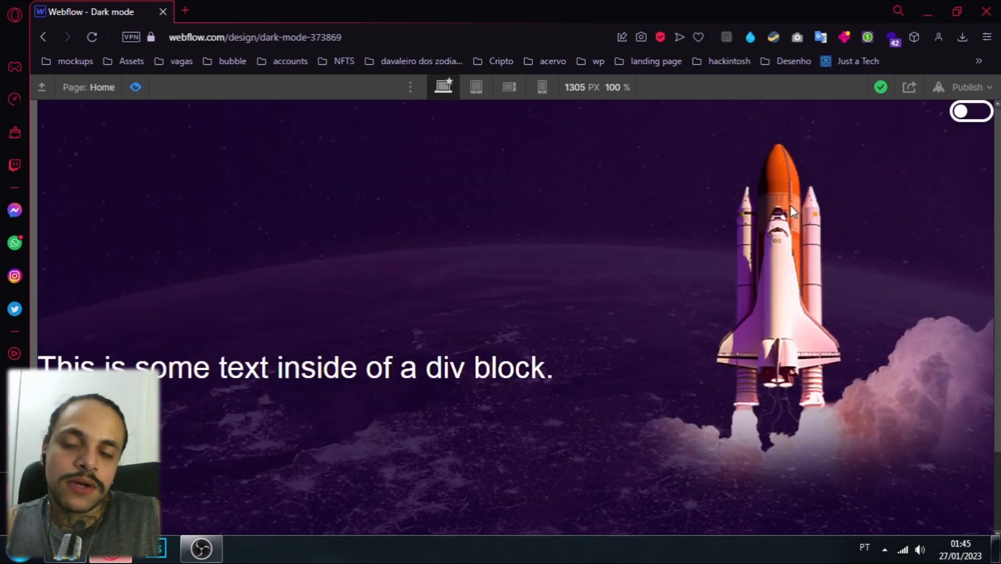